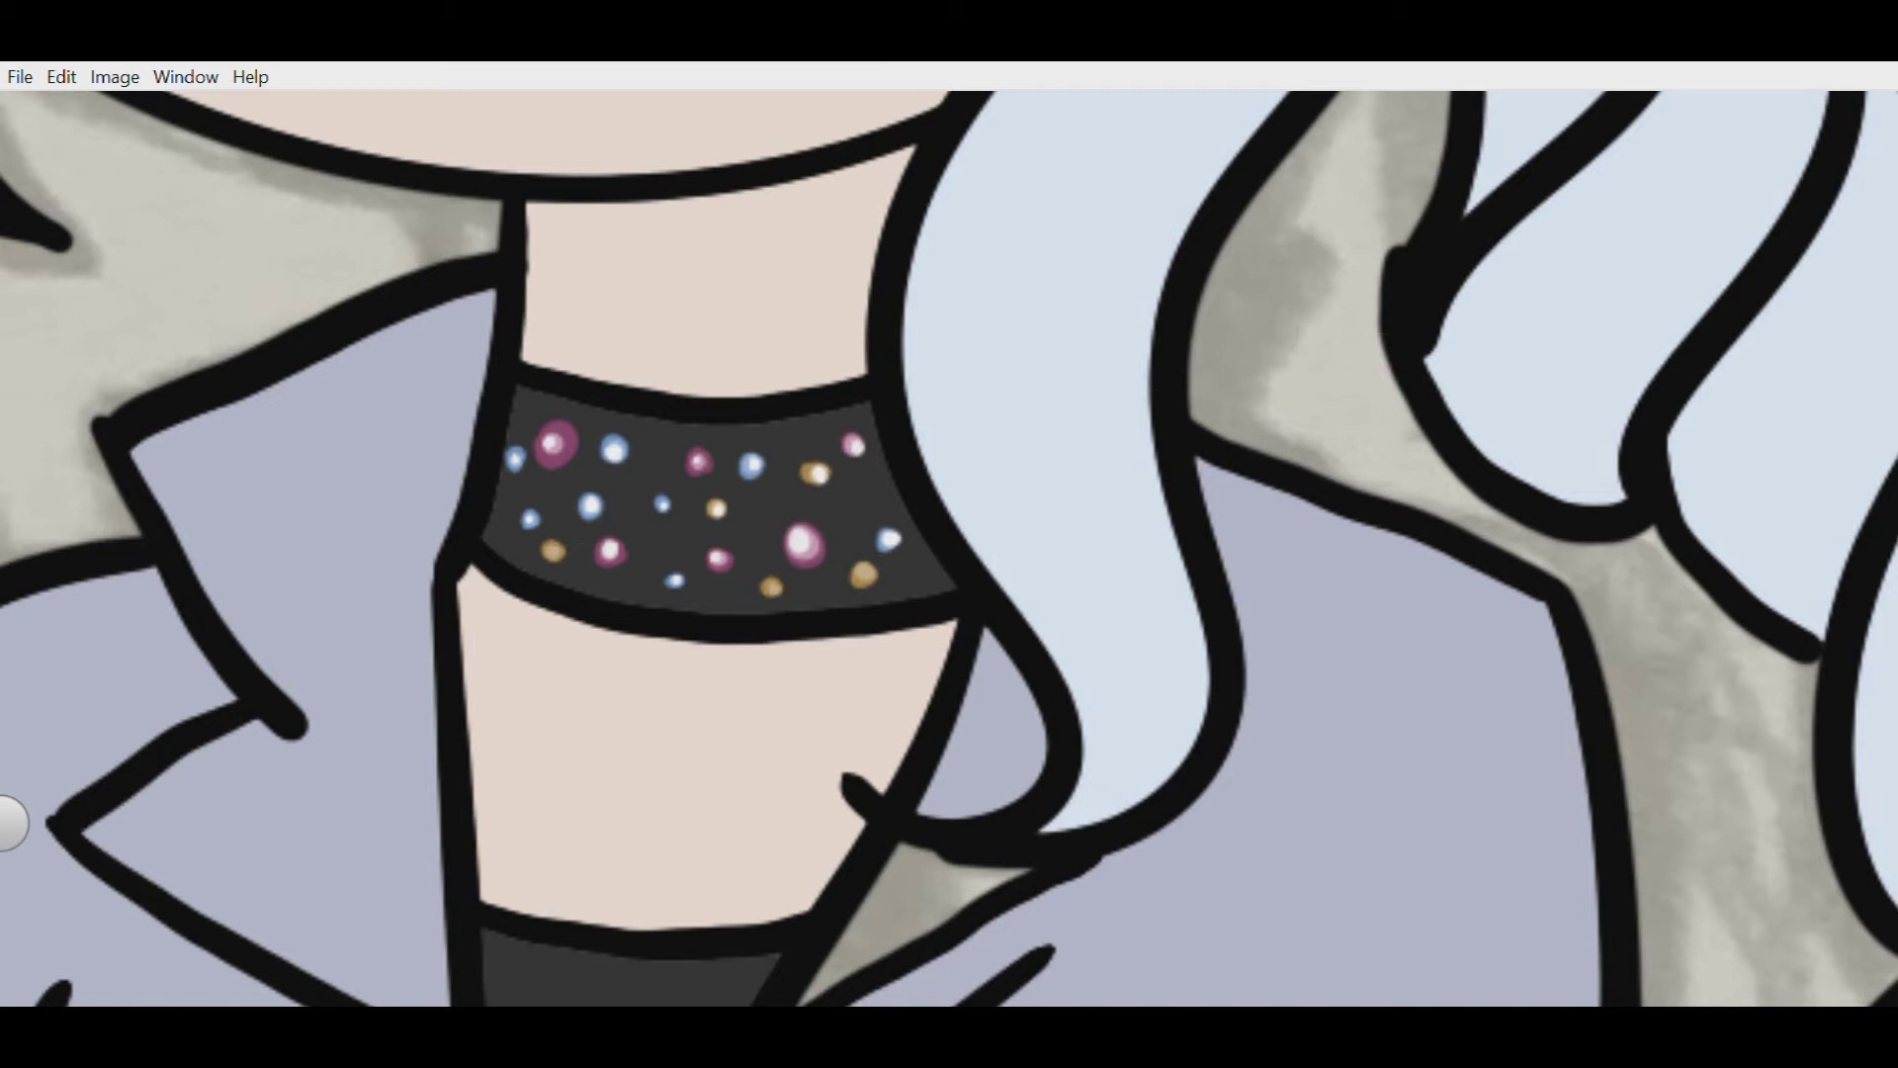
# - Try a pale tint over the hair crystals and a blue tint on the waist sash
pyautogui.press('Home')
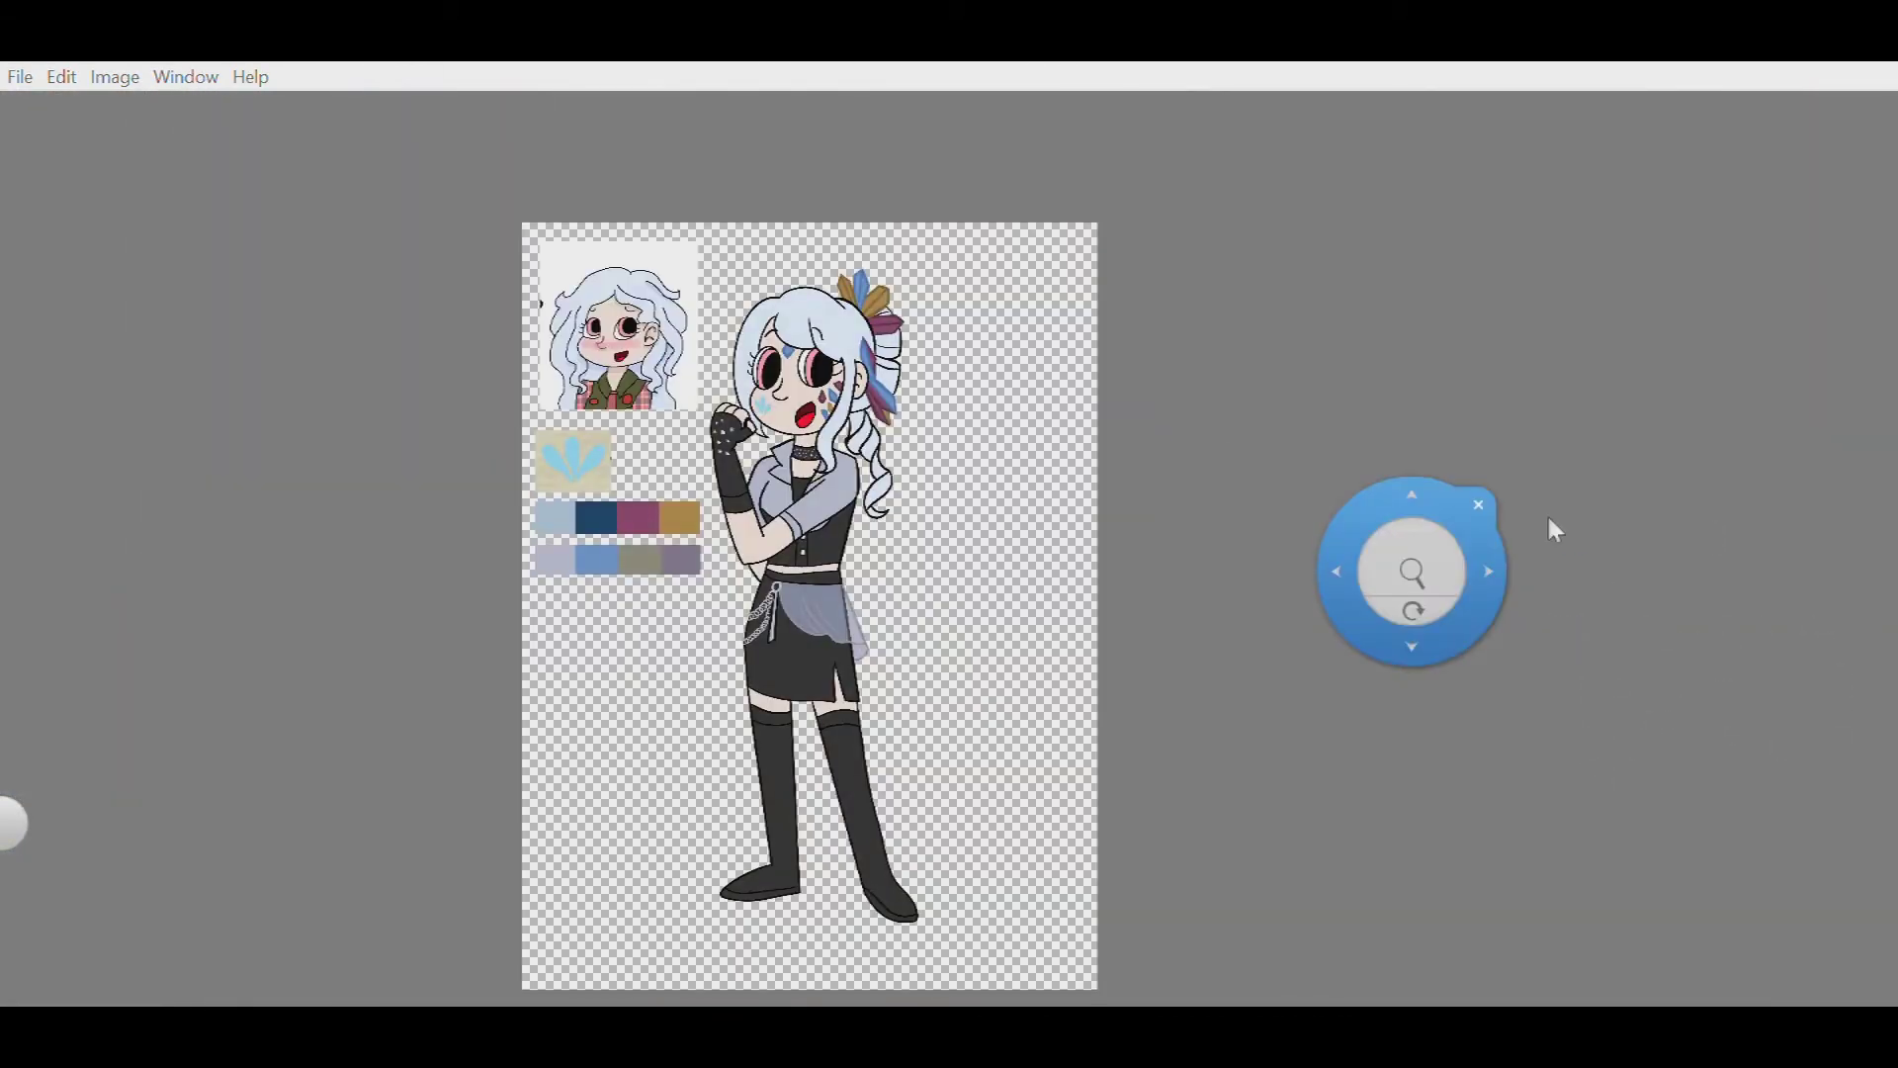
pyautogui.click(1478, 505)
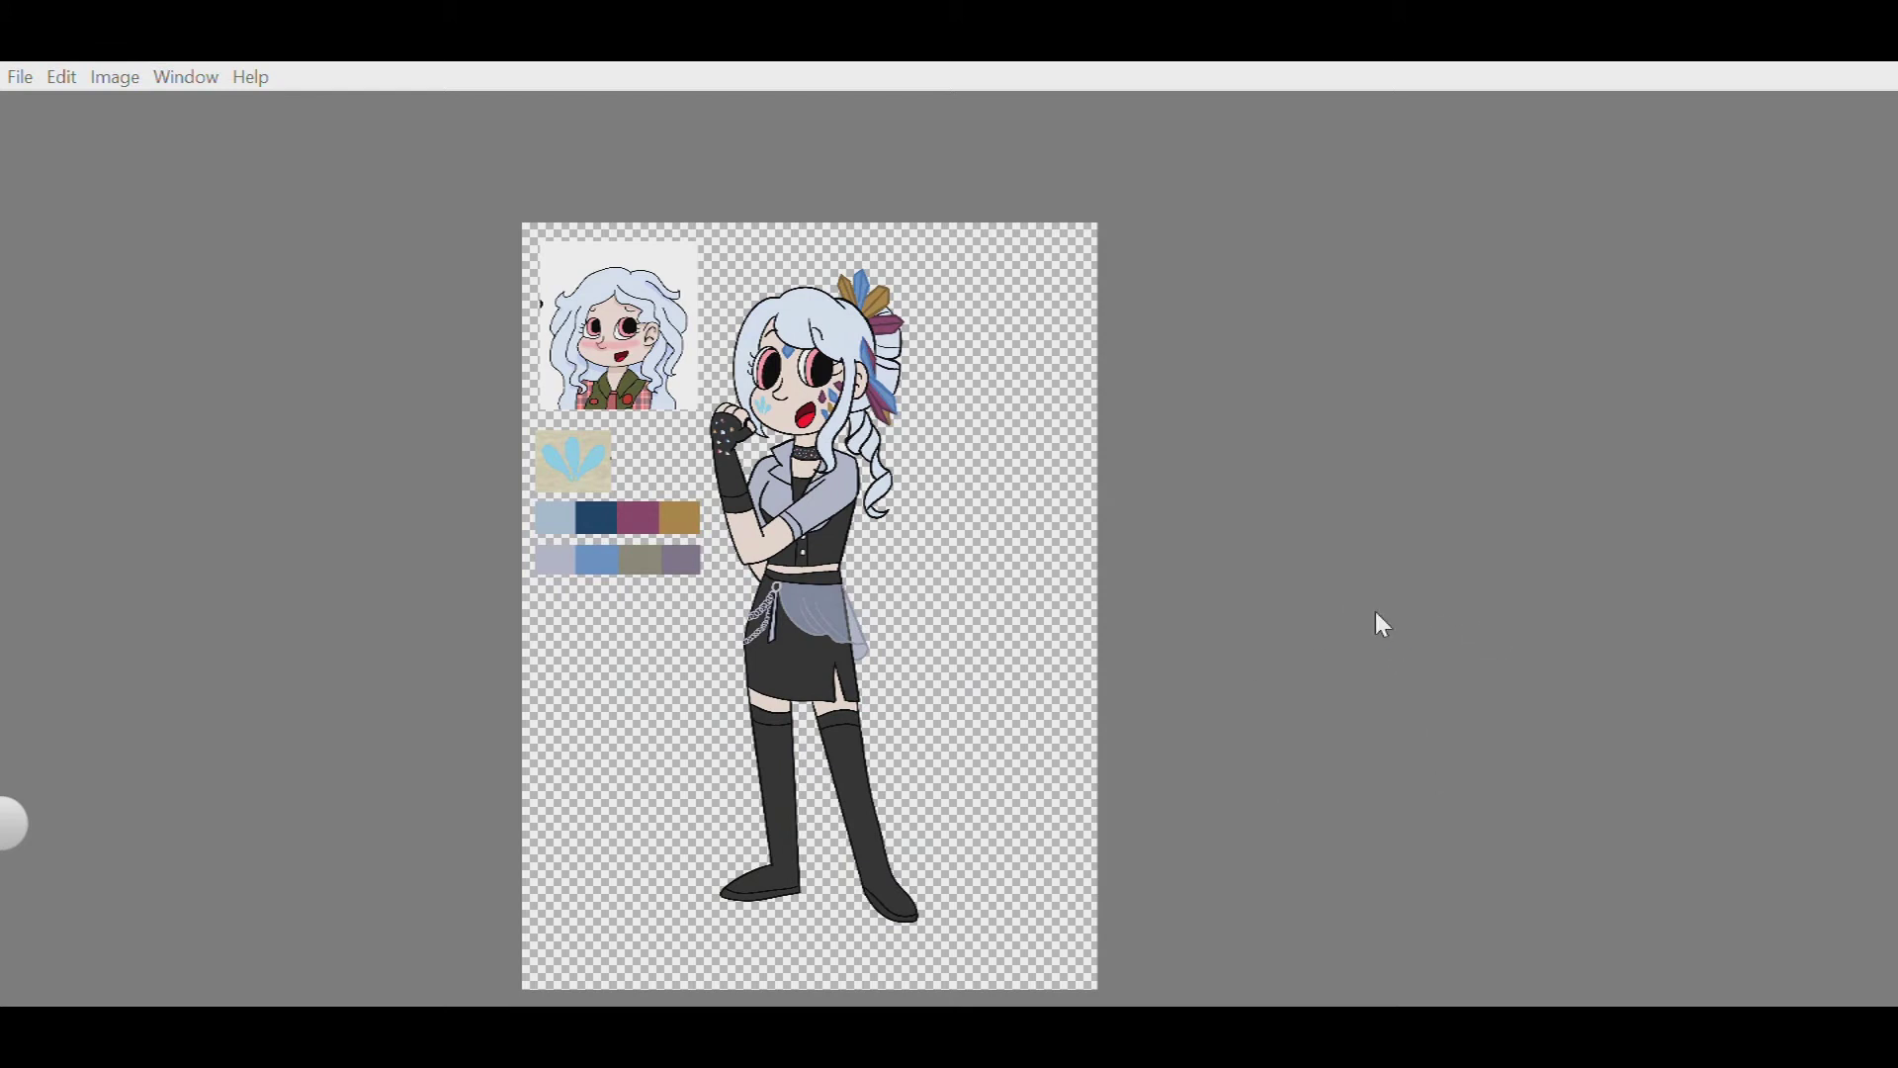
pyautogui.scroll(3, 940, 411)
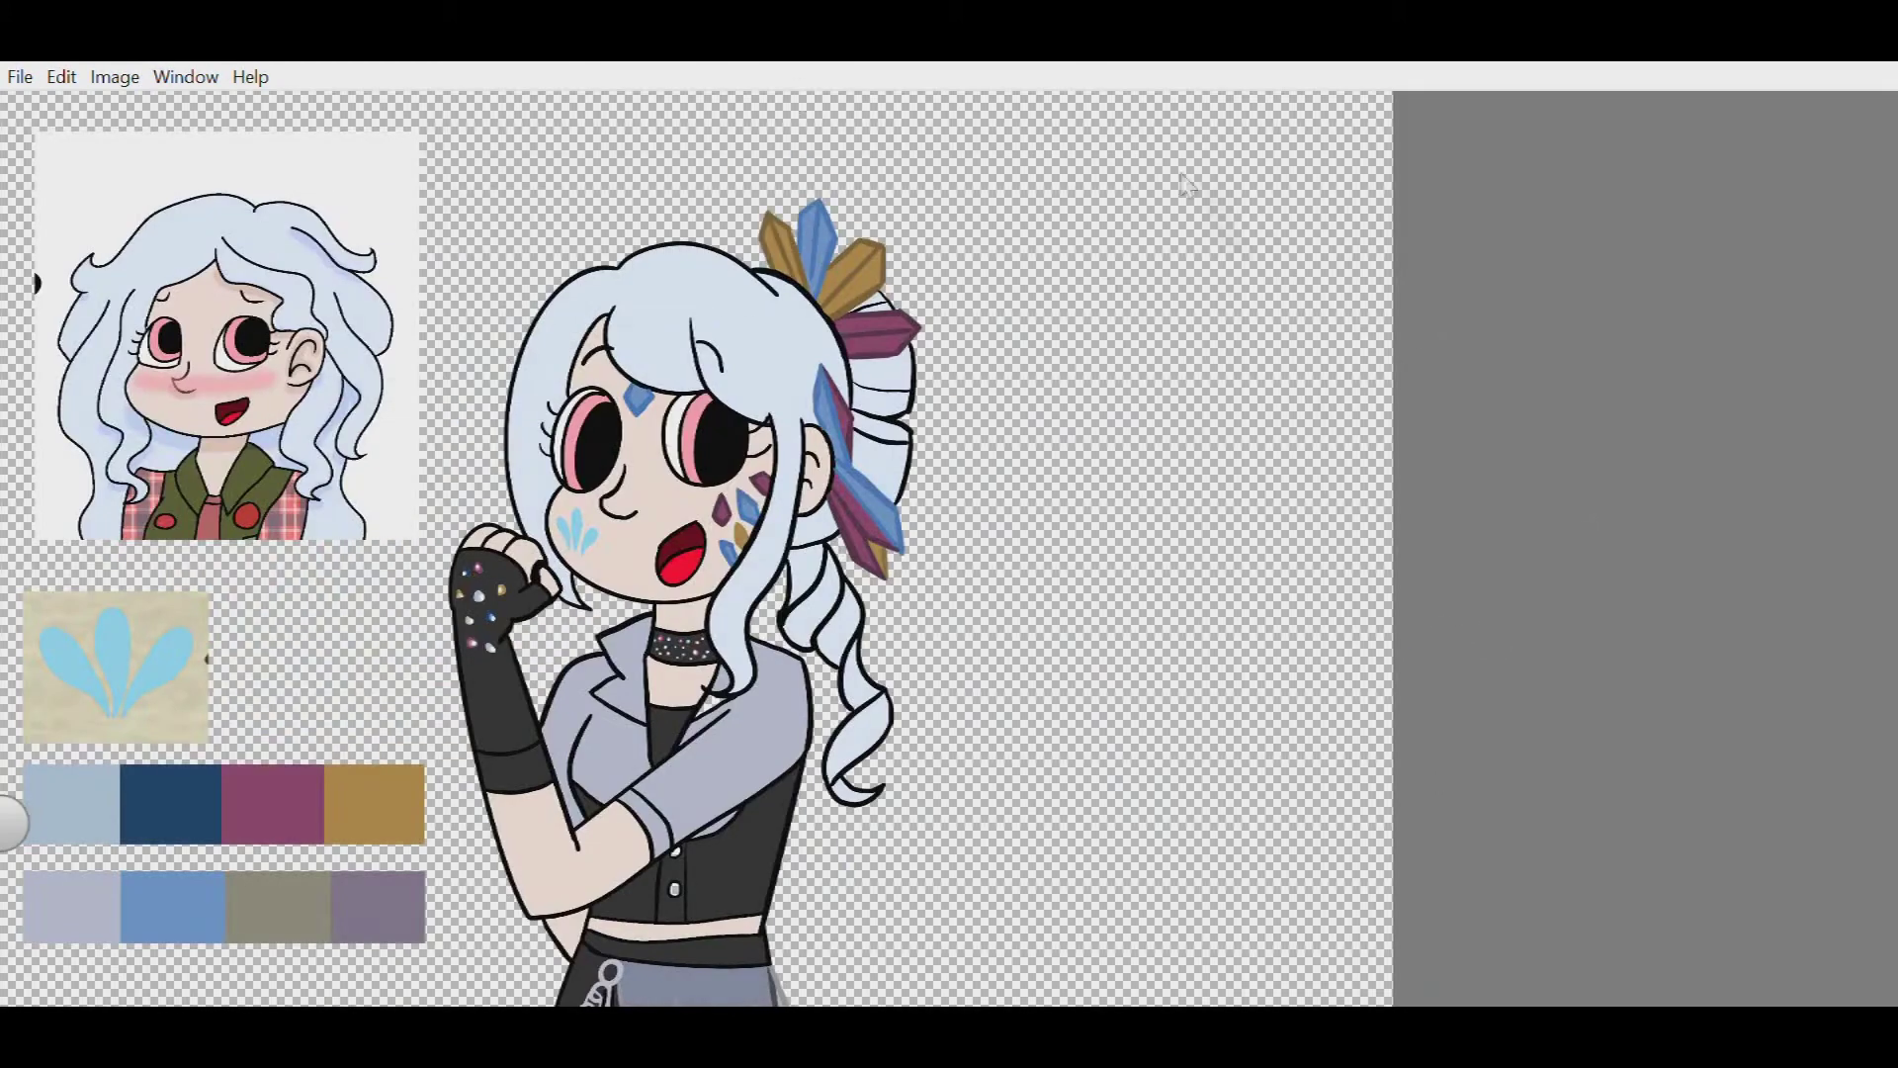
pyautogui.moveTo(777, 255); pyautogui.dragTo(860, 277)
pyautogui.moveTo(817, 208); pyautogui.dragTo(821, 292)
pyautogui.moveTo(830, 376); pyautogui.dragTo(885, 544)
pyautogui.moveTo(840, 332); pyautogui.dragTo(914, 331)
pyautogui.moveTo(870, 554)
pyautogui.mouseDown()
pyautogui.moveTo(877, 416)
pyautogui.moveTo(870, 553)
pyautogui.mouseUp()
pyautogui.scroll(-3, 958, 568)
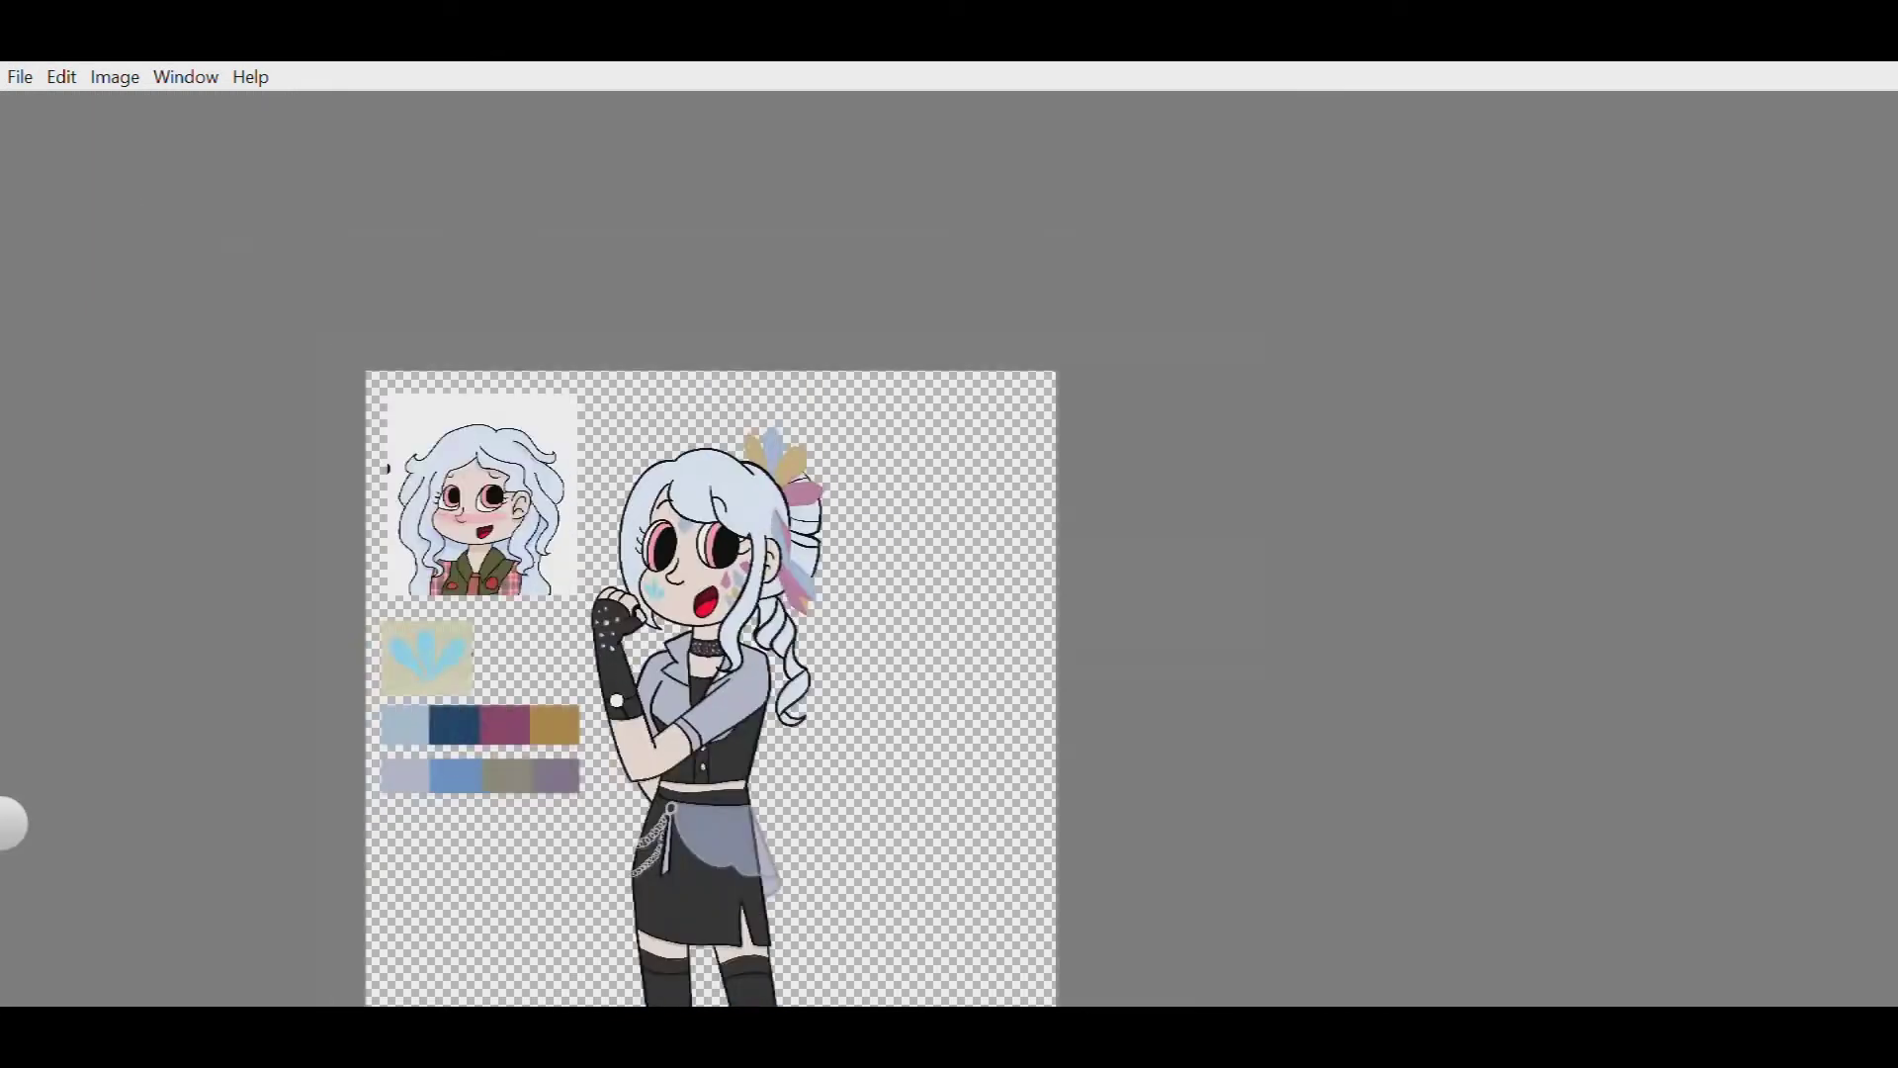
pyautogui.scroll(3, 1102, 458)
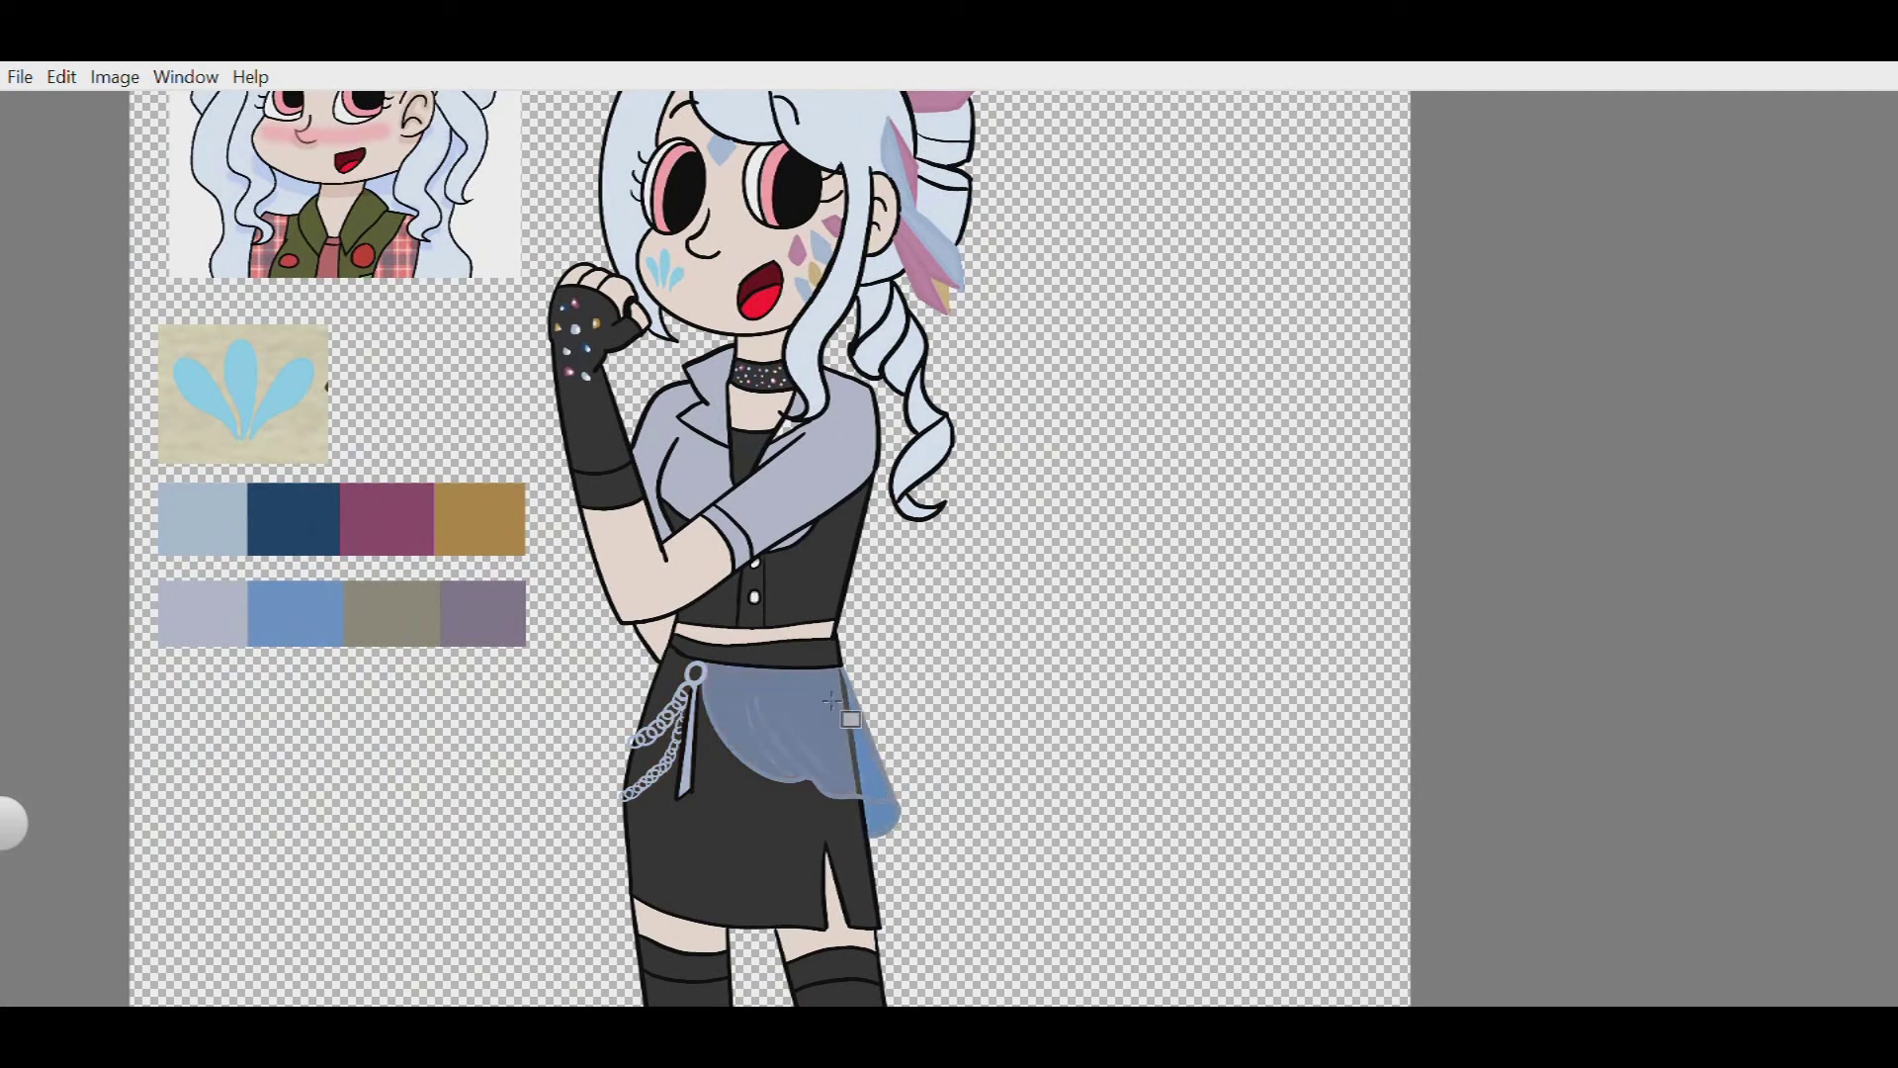
pyautogui.scroll(-3, 771, 554)
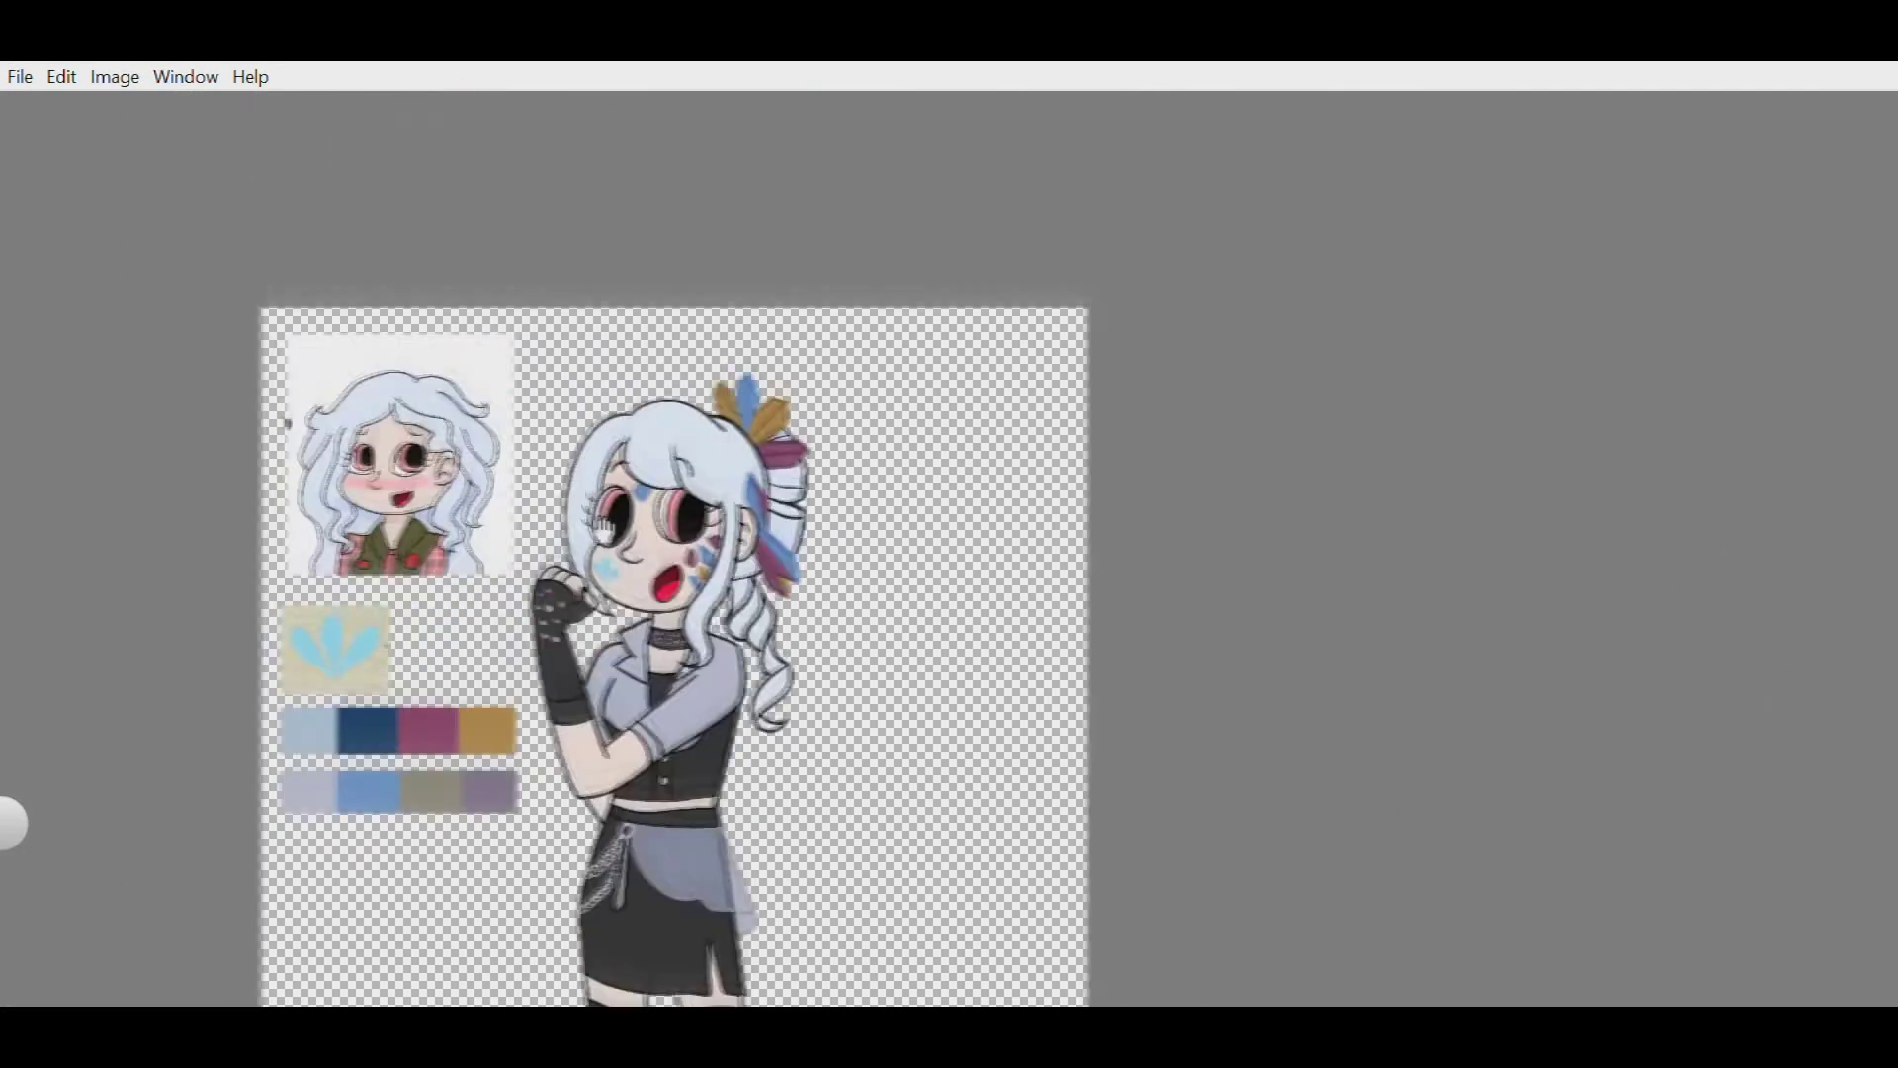
# - Paint translucent pale diagonal streaks across the upper blue, gold and magenta hair crystals
pyautogui.scroll(3, 317, 573)
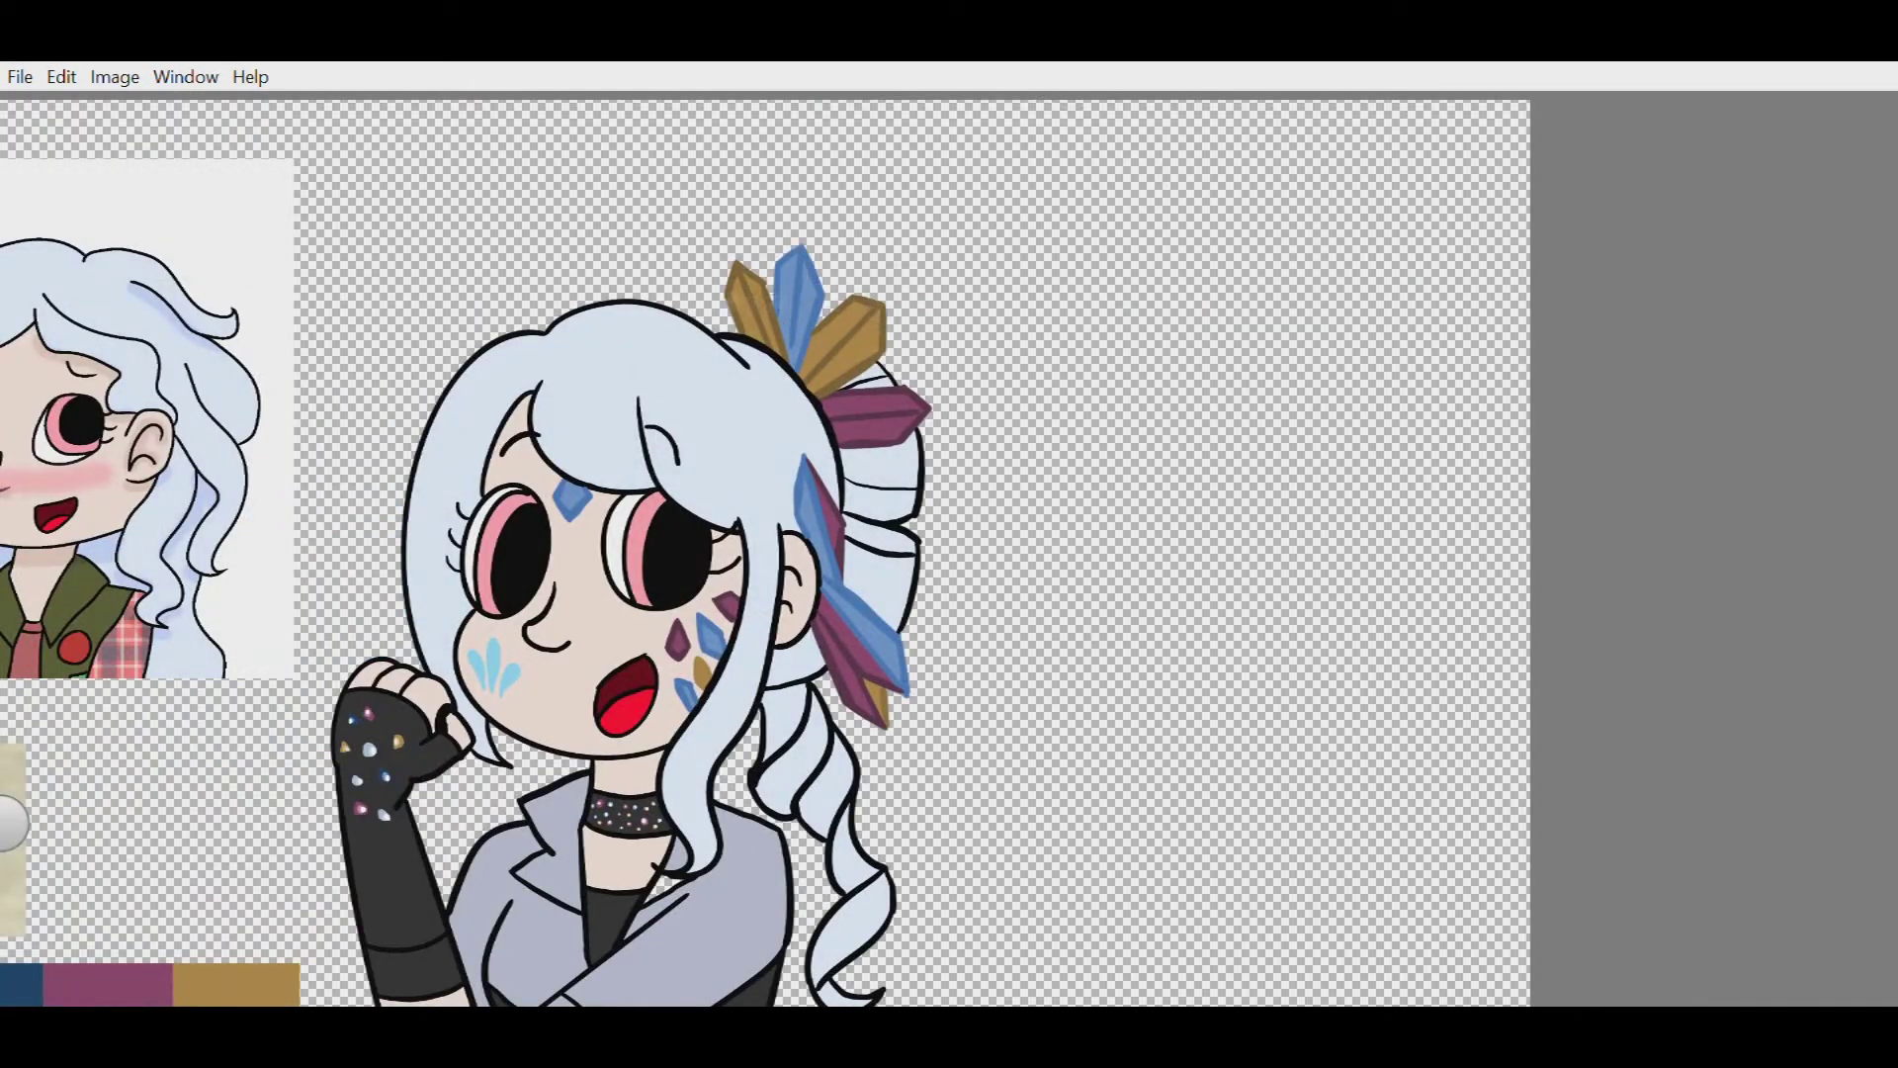
pyautogui.moveTo(842, 339); pyautogui.dragTo(781, 341)
pyautogui.moveTo(831, 267); pyautogui.dragTo(860, 296)
pyautogui.moveTo(841, 396); pyautogui.dragTo(895, 463)
pyautogui.hotkey('ctrl', 'z')
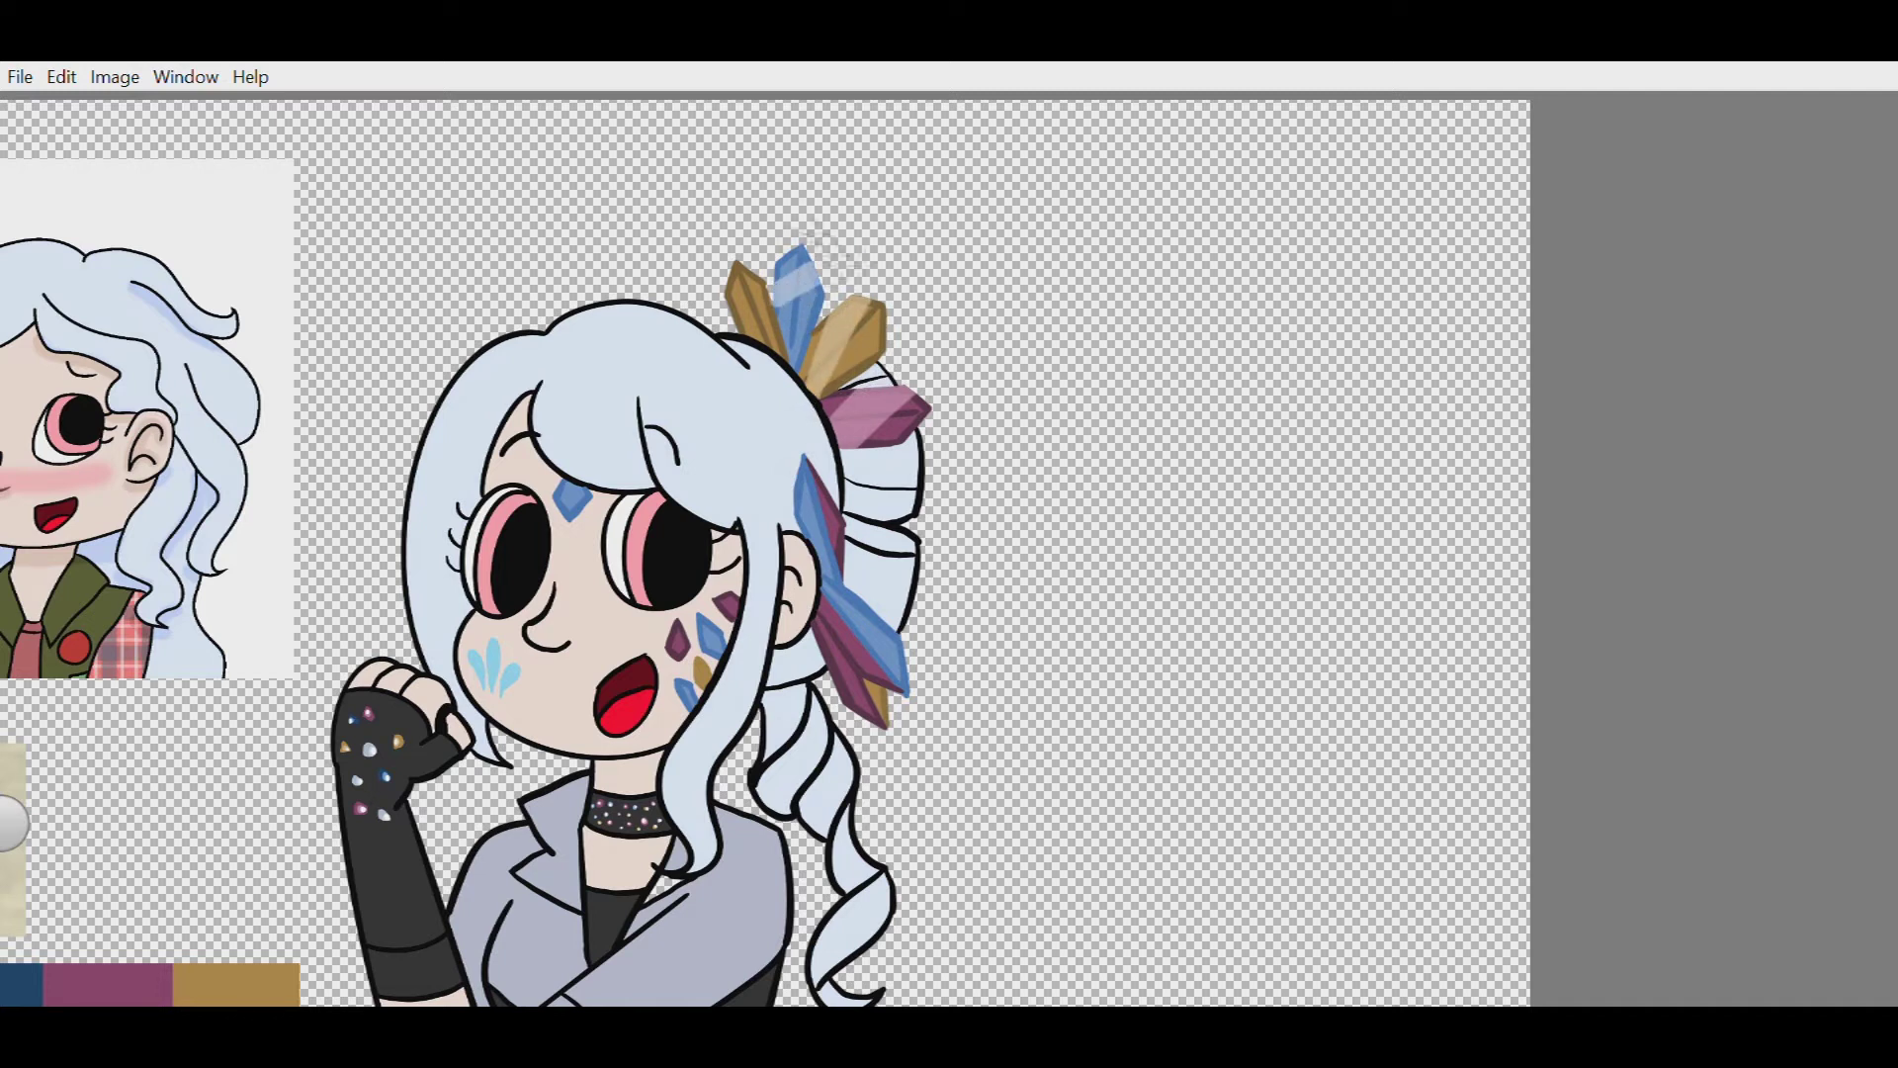
# - Add matching translucent streaks to the crystals beside the ear and to the remaining small gold crystal
pyautogui.scroll(2, 911, 191)
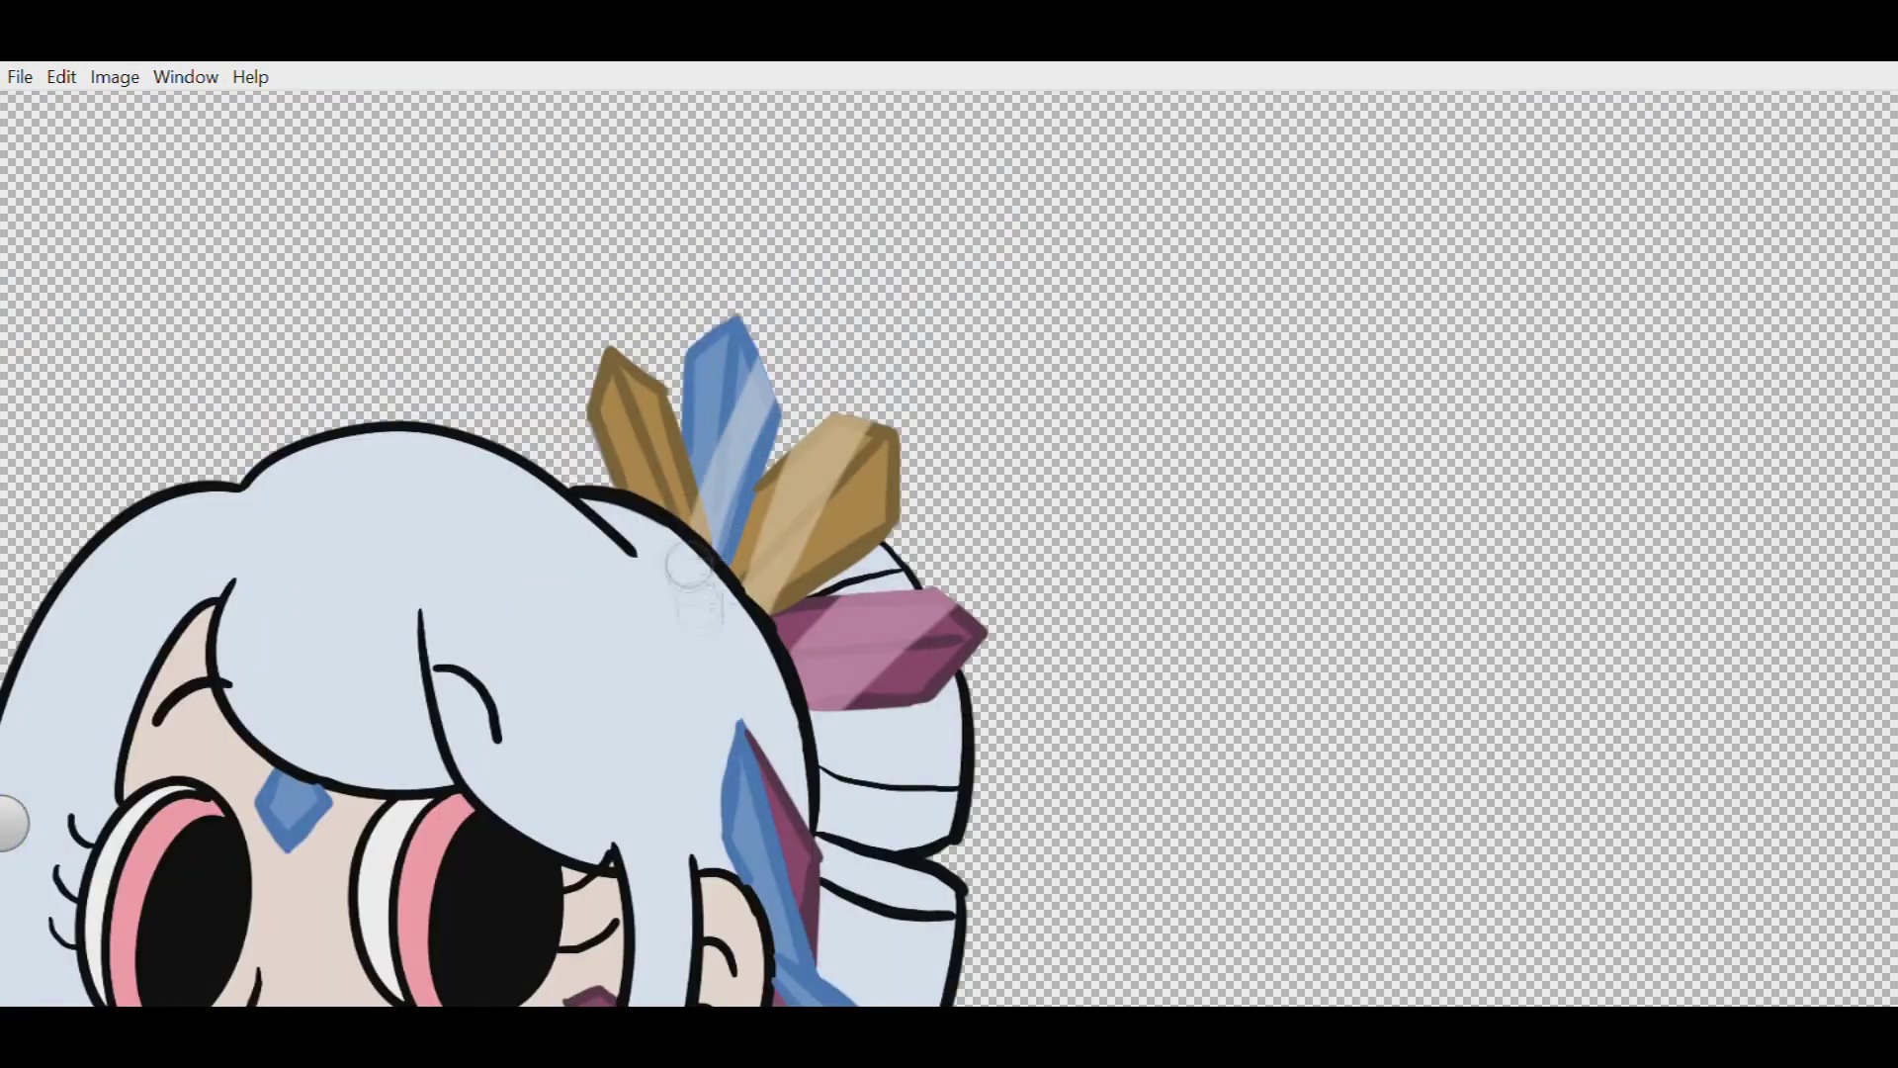
pyautogui.scroll(-3, 644, 500)
pyautogui.scroll(3, 692, 524)
pyautogui.moveTo(702, 257); pyautogui.dragTo(791, 475)
pyautogui.moveTo(831, 603)
pyautogui.mouseDown()
pyautogui.moveTo(771, 534)
pyautogui.moveTo(919, 722)
pyautogui.mouseUp()
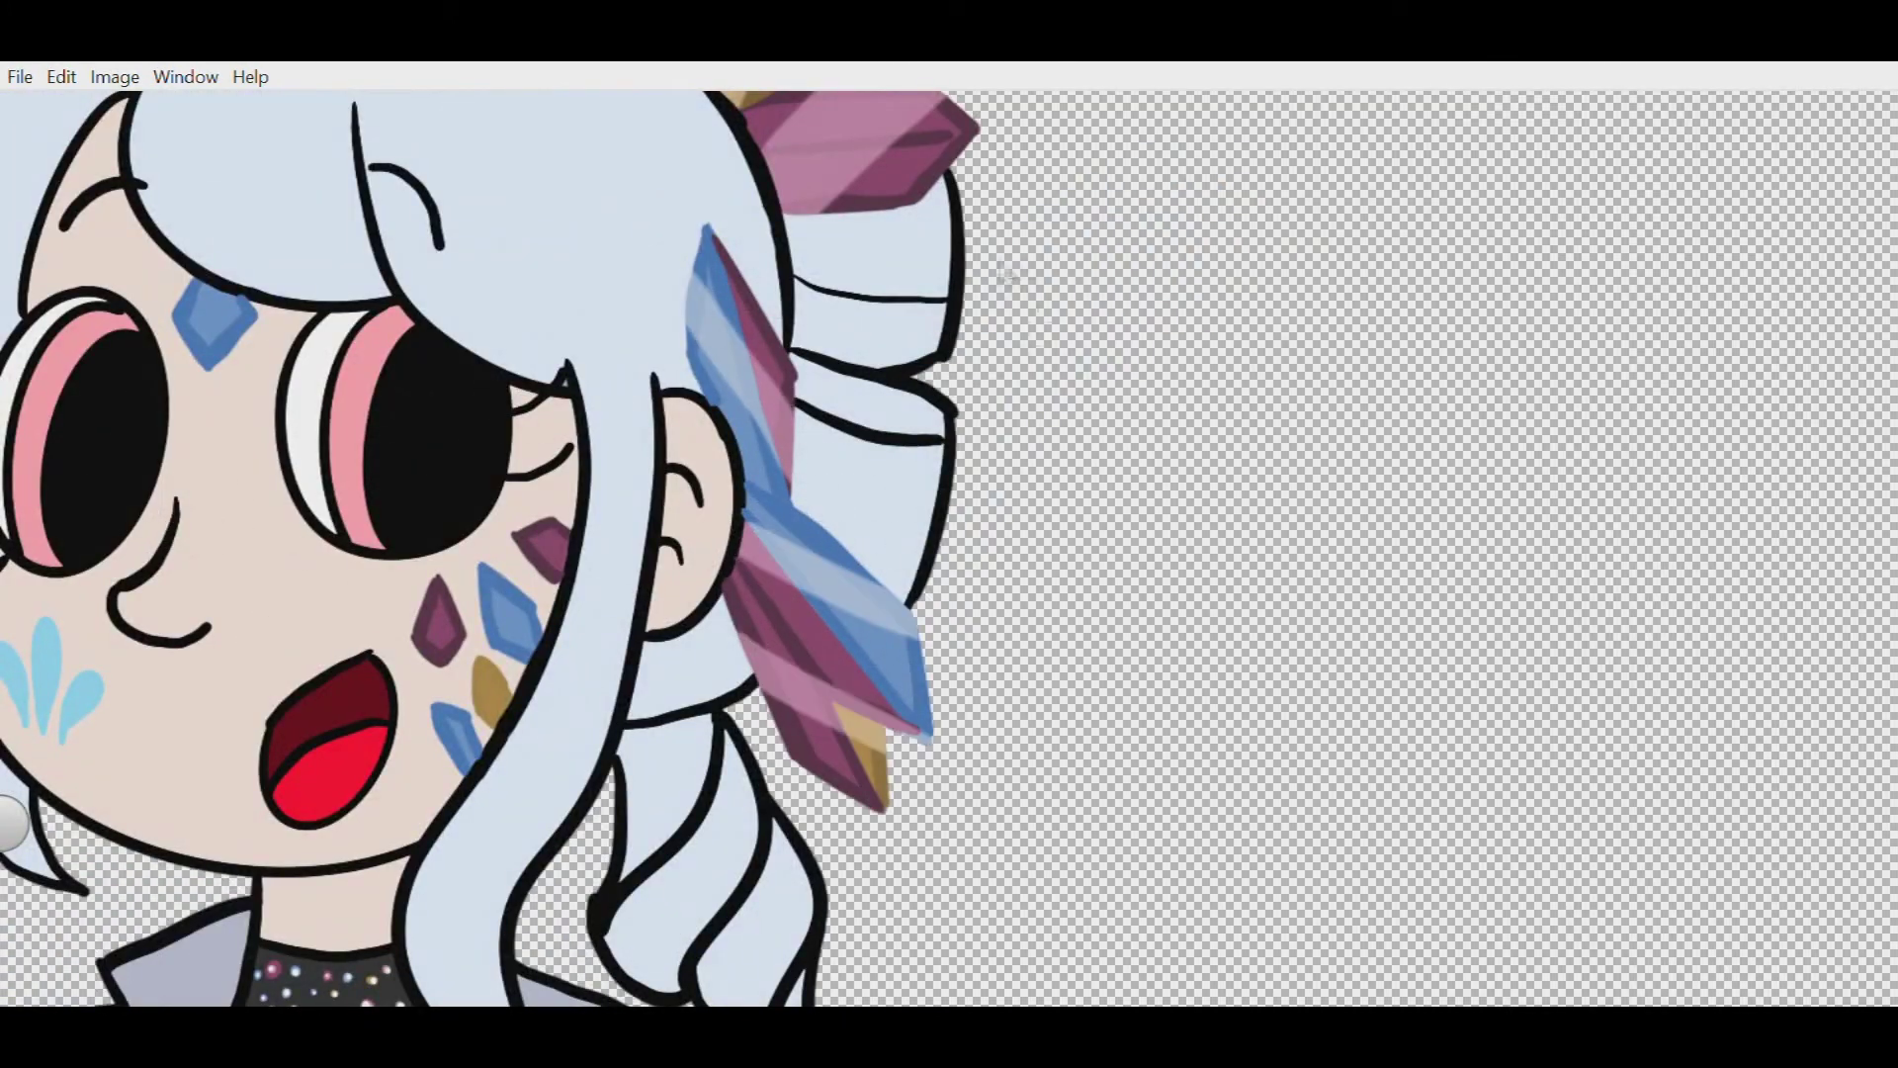
pyautogui.scroll(-3, 881, 400)
pyautogui.scroll(4, 881, 401)
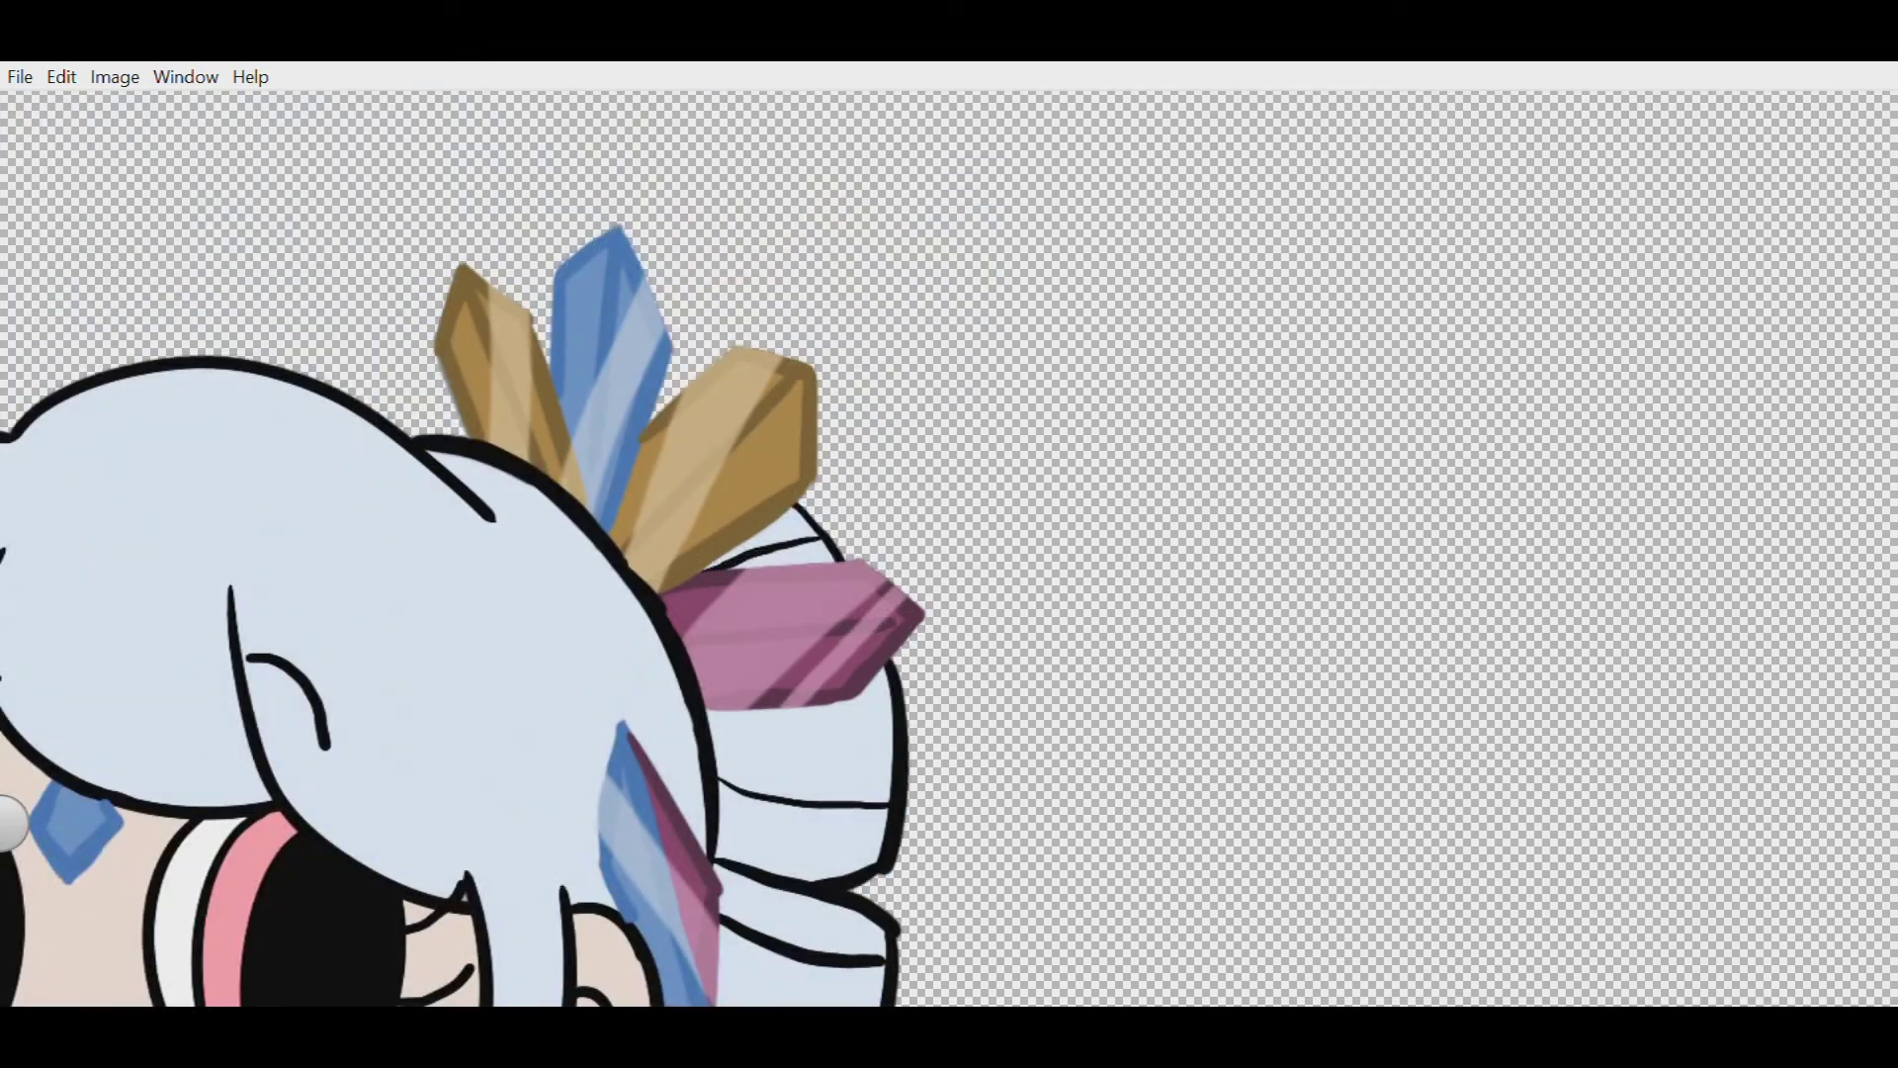
# - Paint pale translucent reflections on the forehead gem and the cheek gems
pyautogui.scroll(-3, 883, 615)
pyautogui.scroll(4, 549, 297)
pyautogui.moveTo(511, 358); pyautogui.dragTo(502, 388)
pyautogui.moveTo(734, 643); pyautogui.dragTo(729, 684)
pyautogui.moveTo(783, 625); pyautogui.dragTo(805, 682)
pyautogui.moveTo(823, 581); pyautogui.dragTo(852, 615)
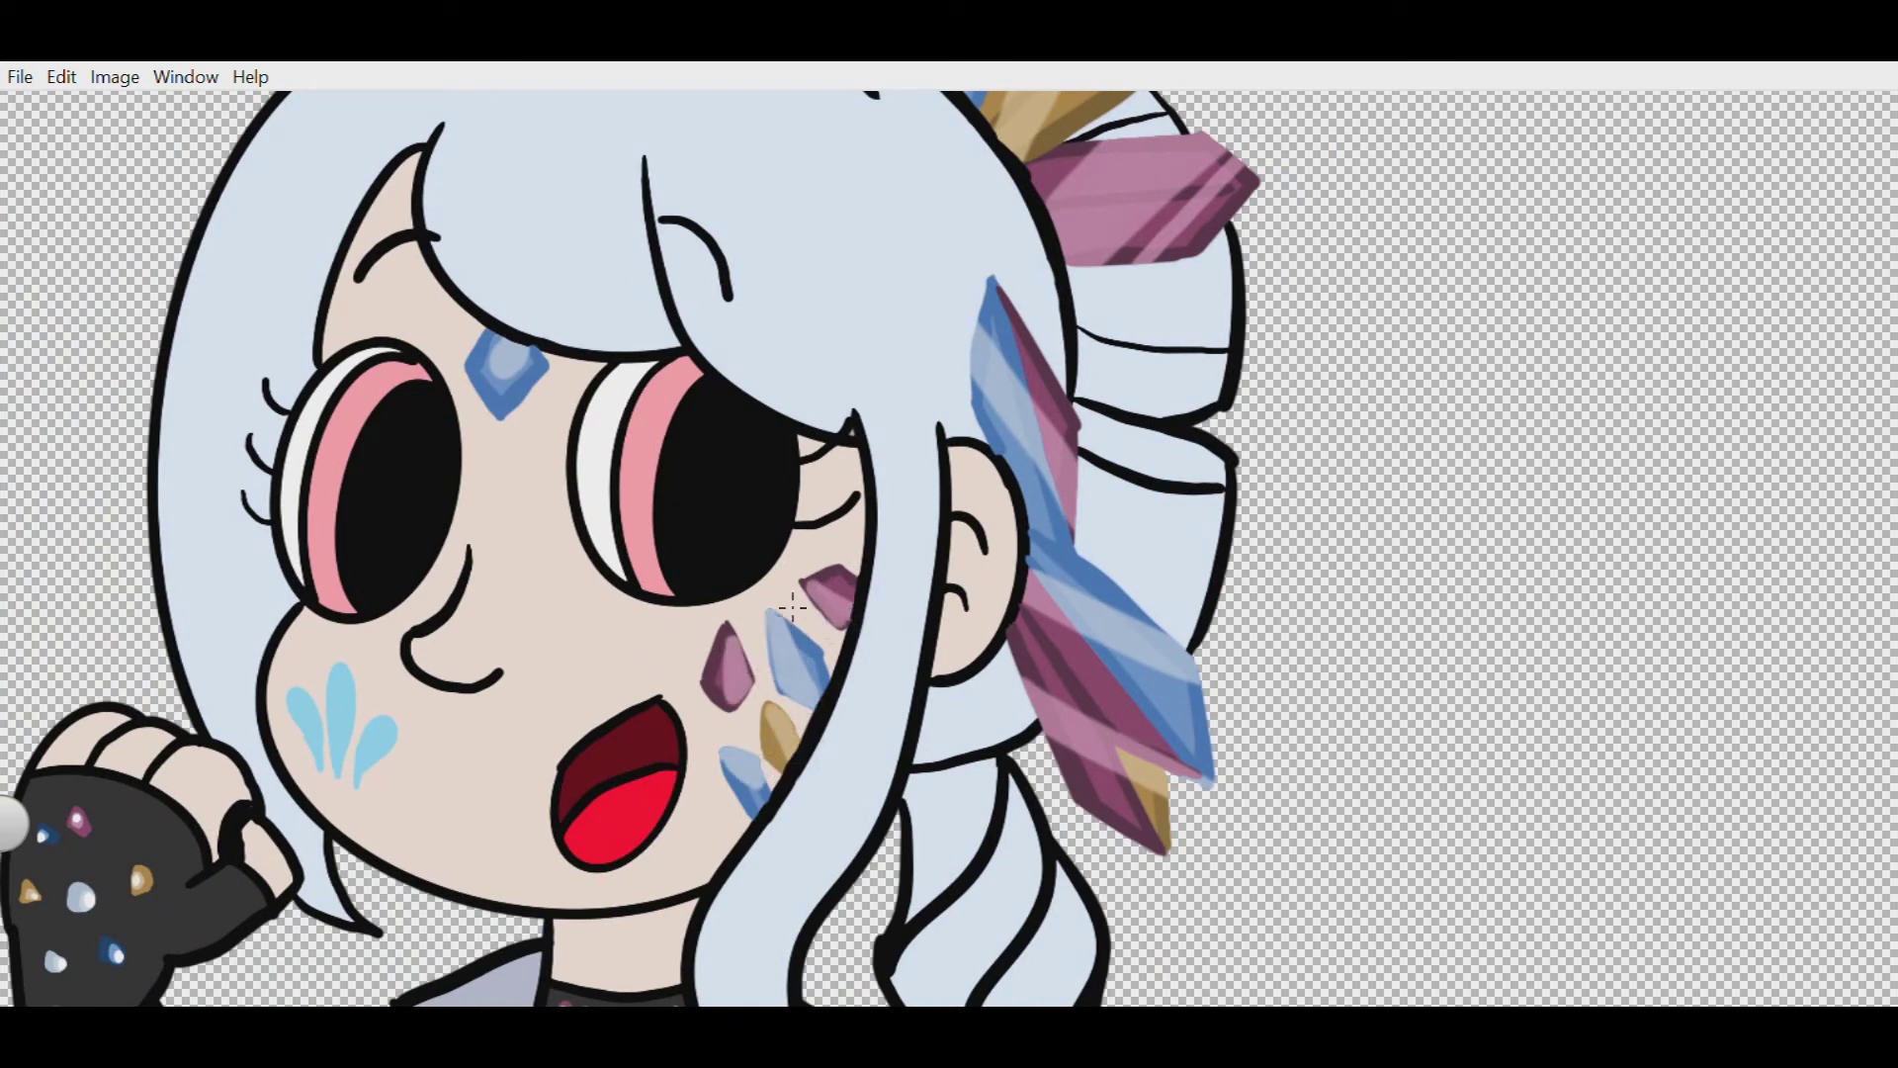
# - Shade the folds of the sheer waist sash with soft blue, leaving the areas between them greyish
pyautogui.scroll(-3, 692, 593)
pyautogui.scroll(4, 603, 712)
pyautogui.moveTo(554, 504)
pyautogui.mouseDown()
pyautogui.moveTo(623, 663)
pyautogui.moveTo(721, 583)
pyautogui.moveTo(706, 559)
pyautogui.mouseUp()
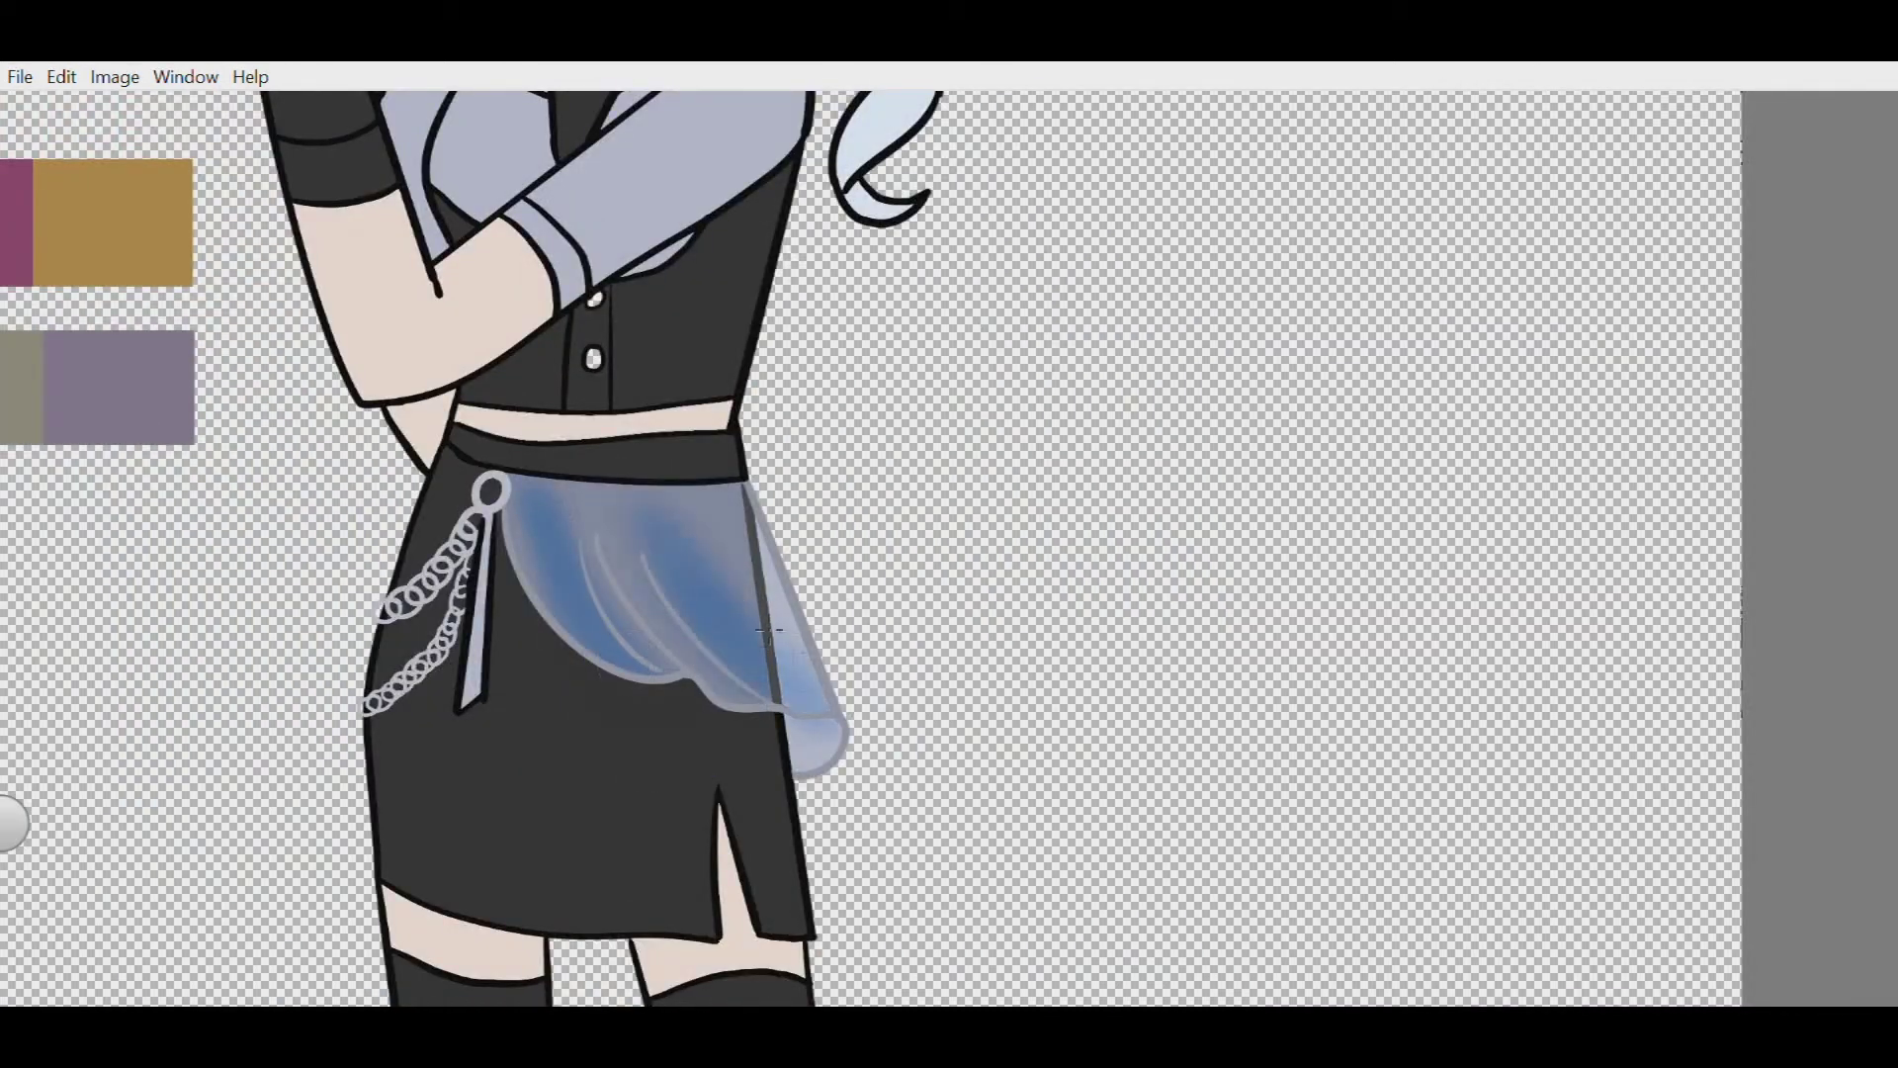
pyautogui.scroll(-4, 891, 669)
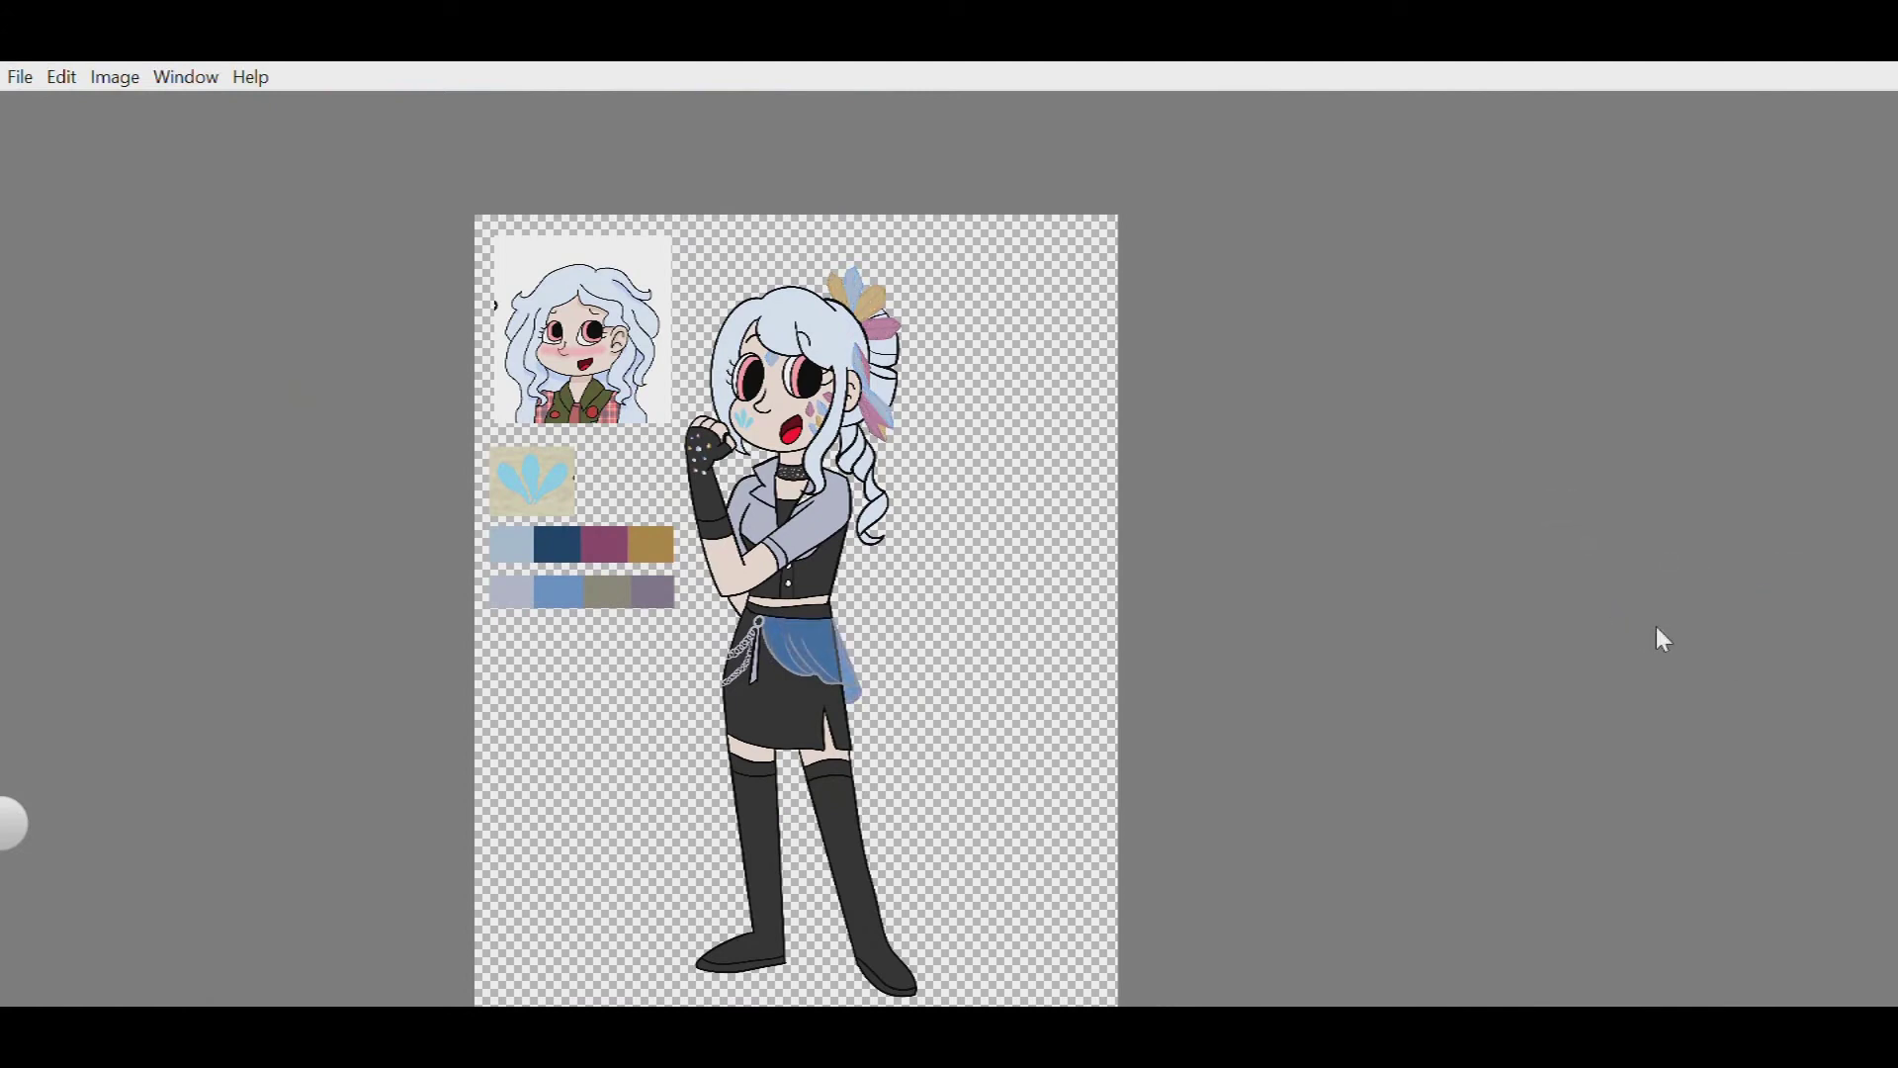
pyautogui.scroll(2, 726, 675)
pyautogui.scroll(2, 998, 581)
pyautogui.scroll(-2, 998, 580)
pyautogui.scroll(2, 890, 553)
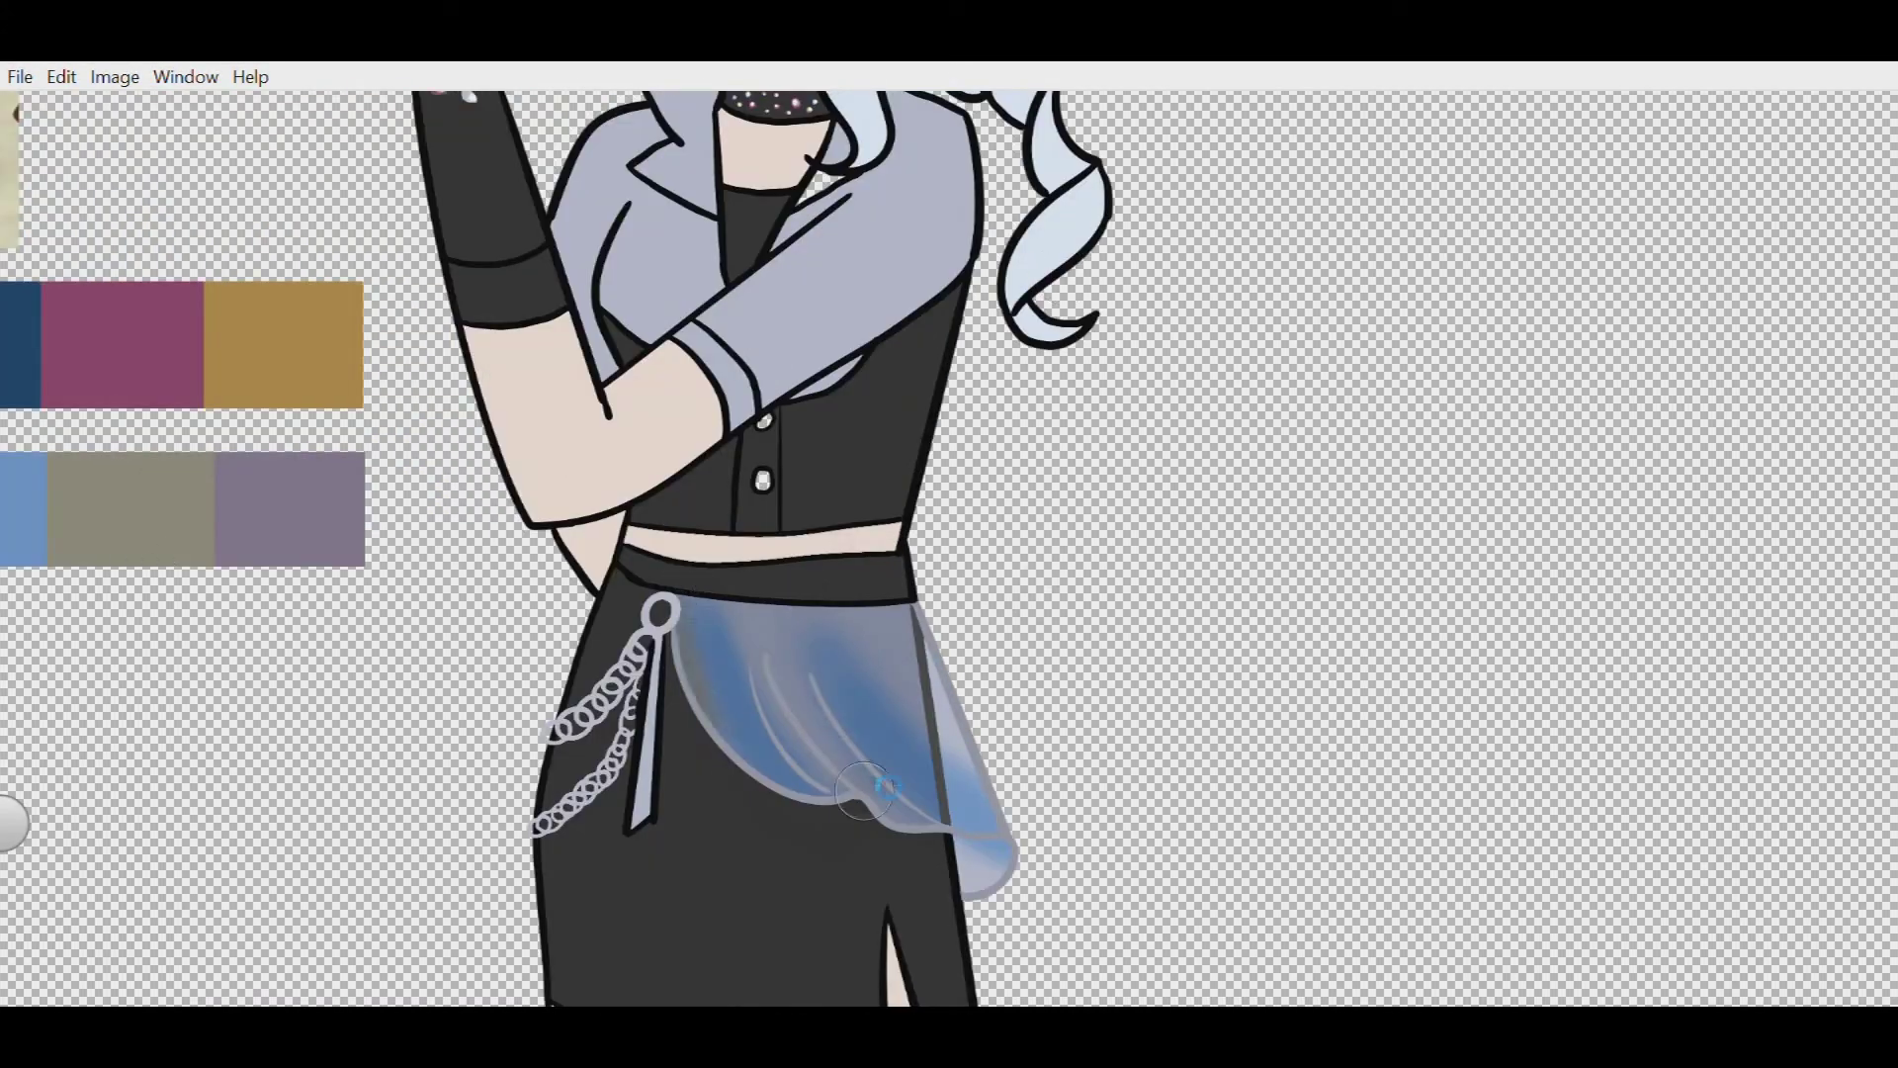
# - Blend muted olive-grey and violet tones into the blue shading of the waist sash
pyautogui.scroll(-3, 947, 856)
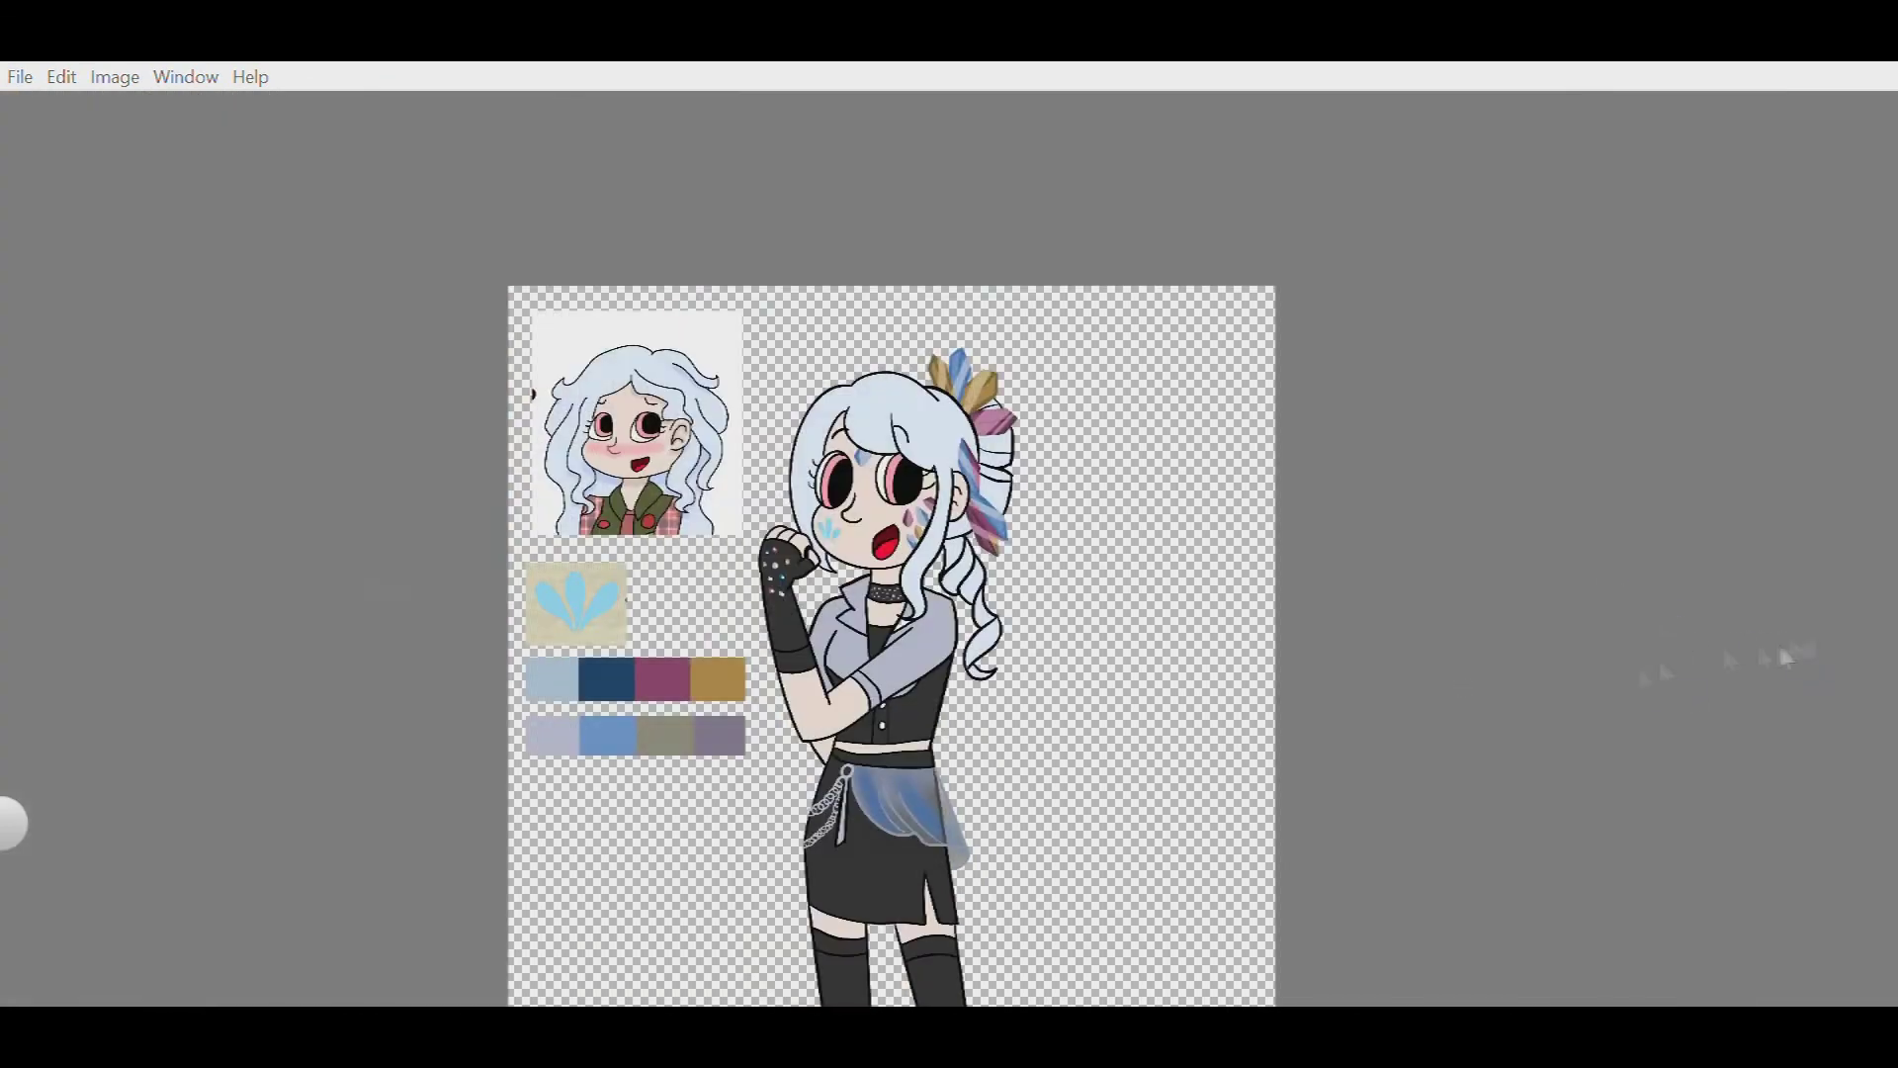
pyautogui.scroll(3, 949, 806)
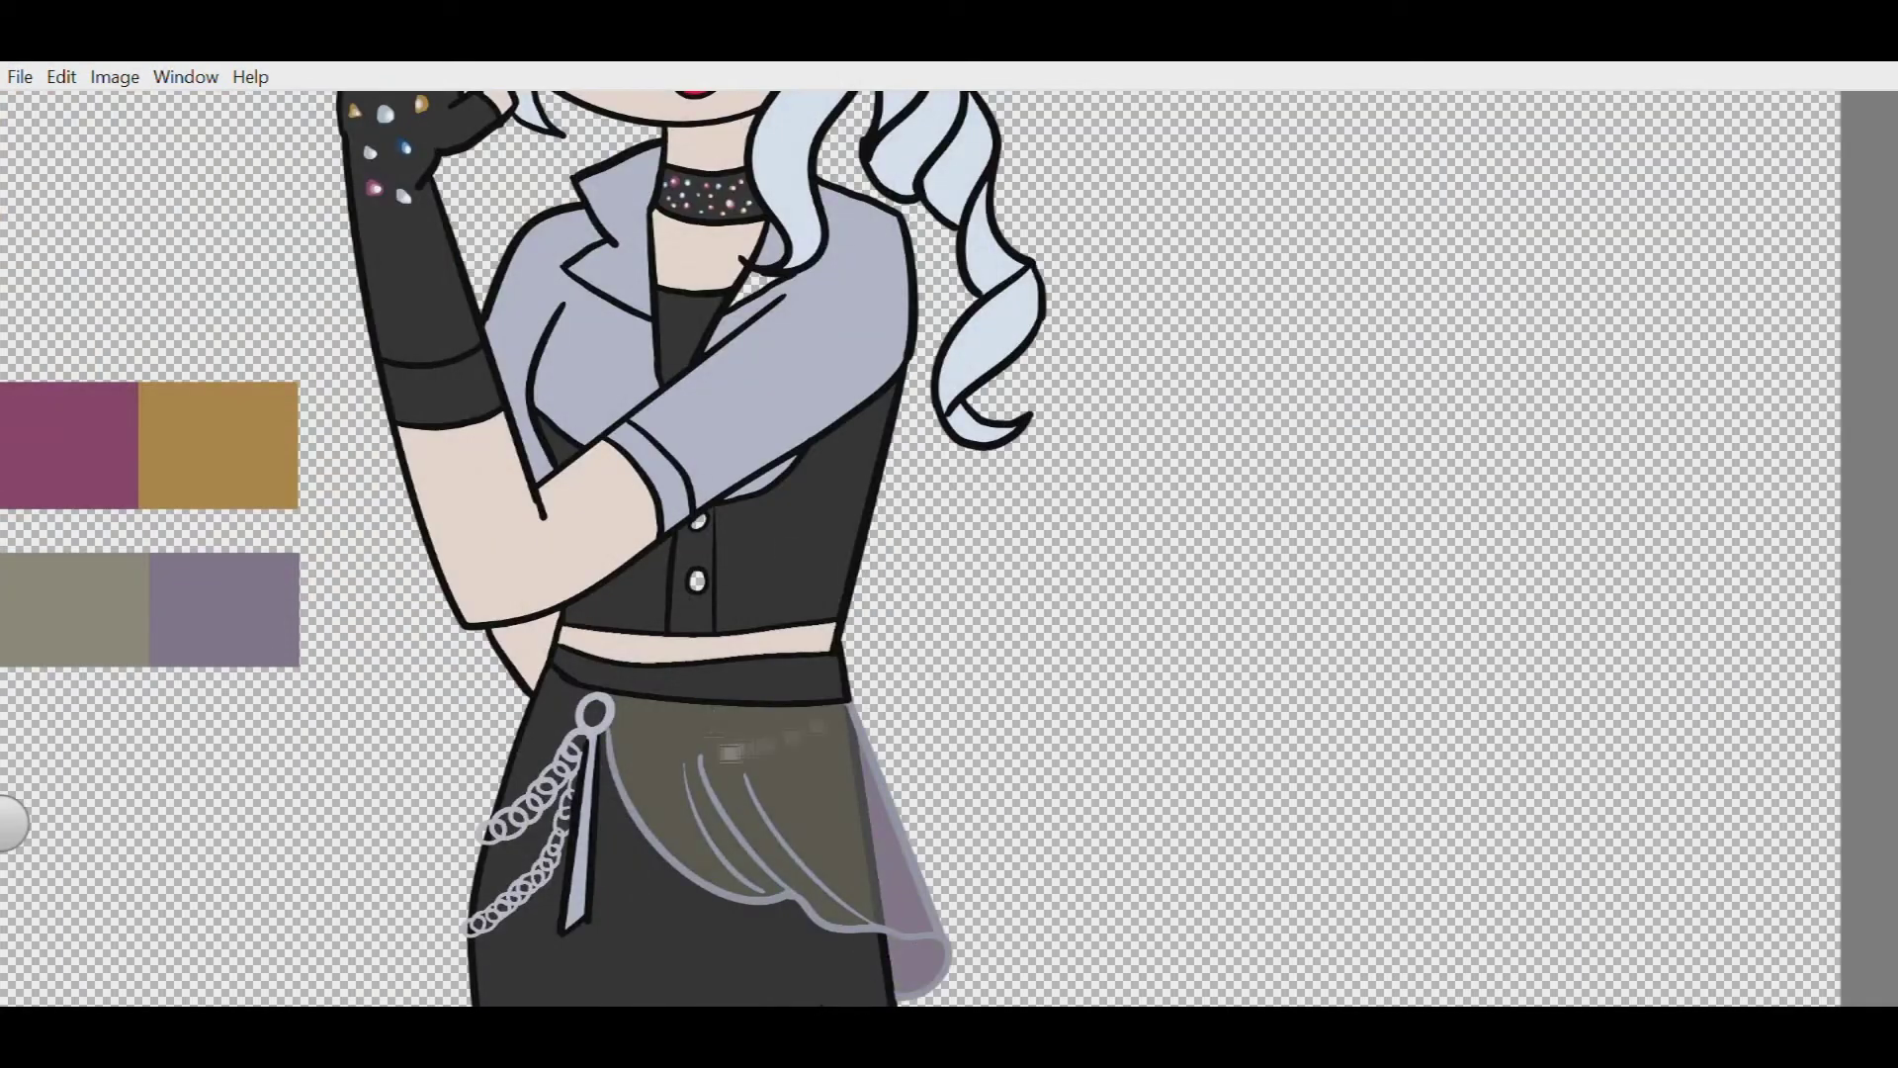
pyautogui.scroll(-3, 1322, 445)
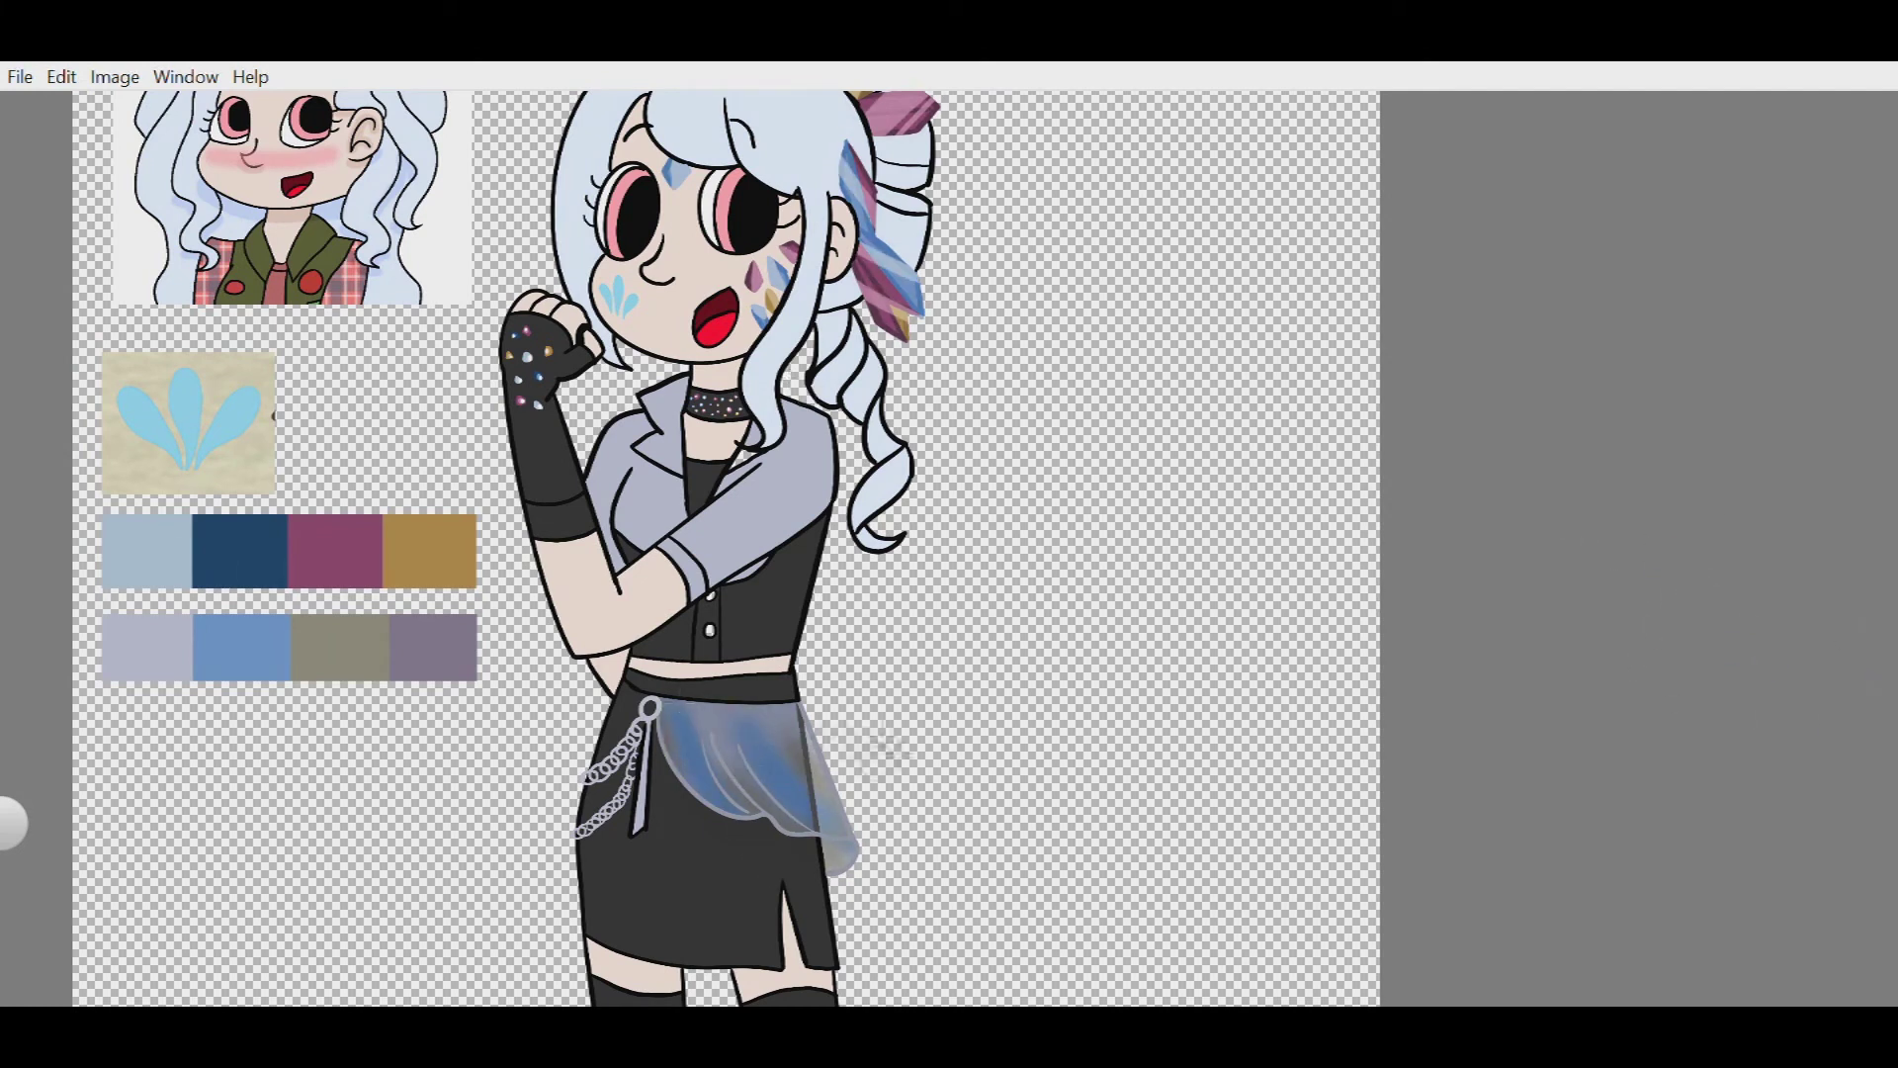
# - Try pale blue highlights along the folds of the waist sash
pyautogui.scroll(3, 720, 827)
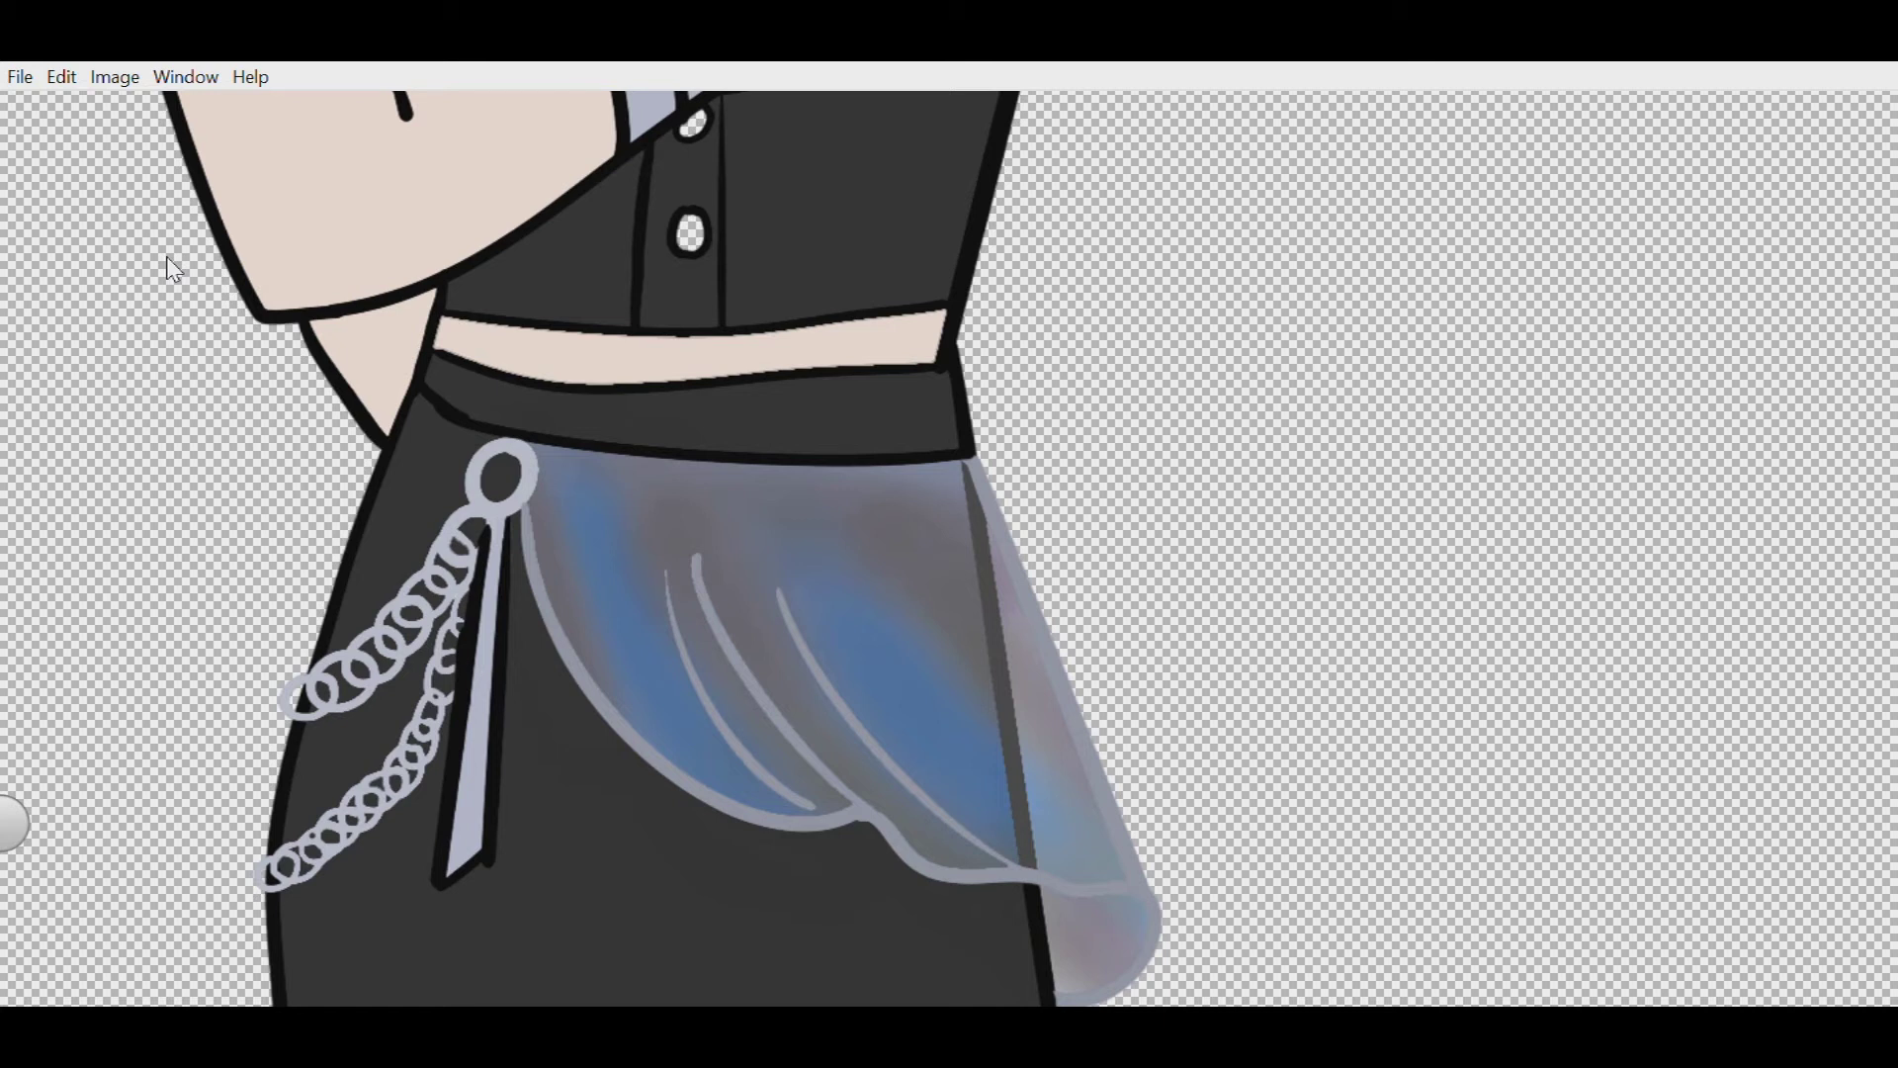
pyautogui.moveTo(1018, 821); pyautogui.dragTo(840, 605)
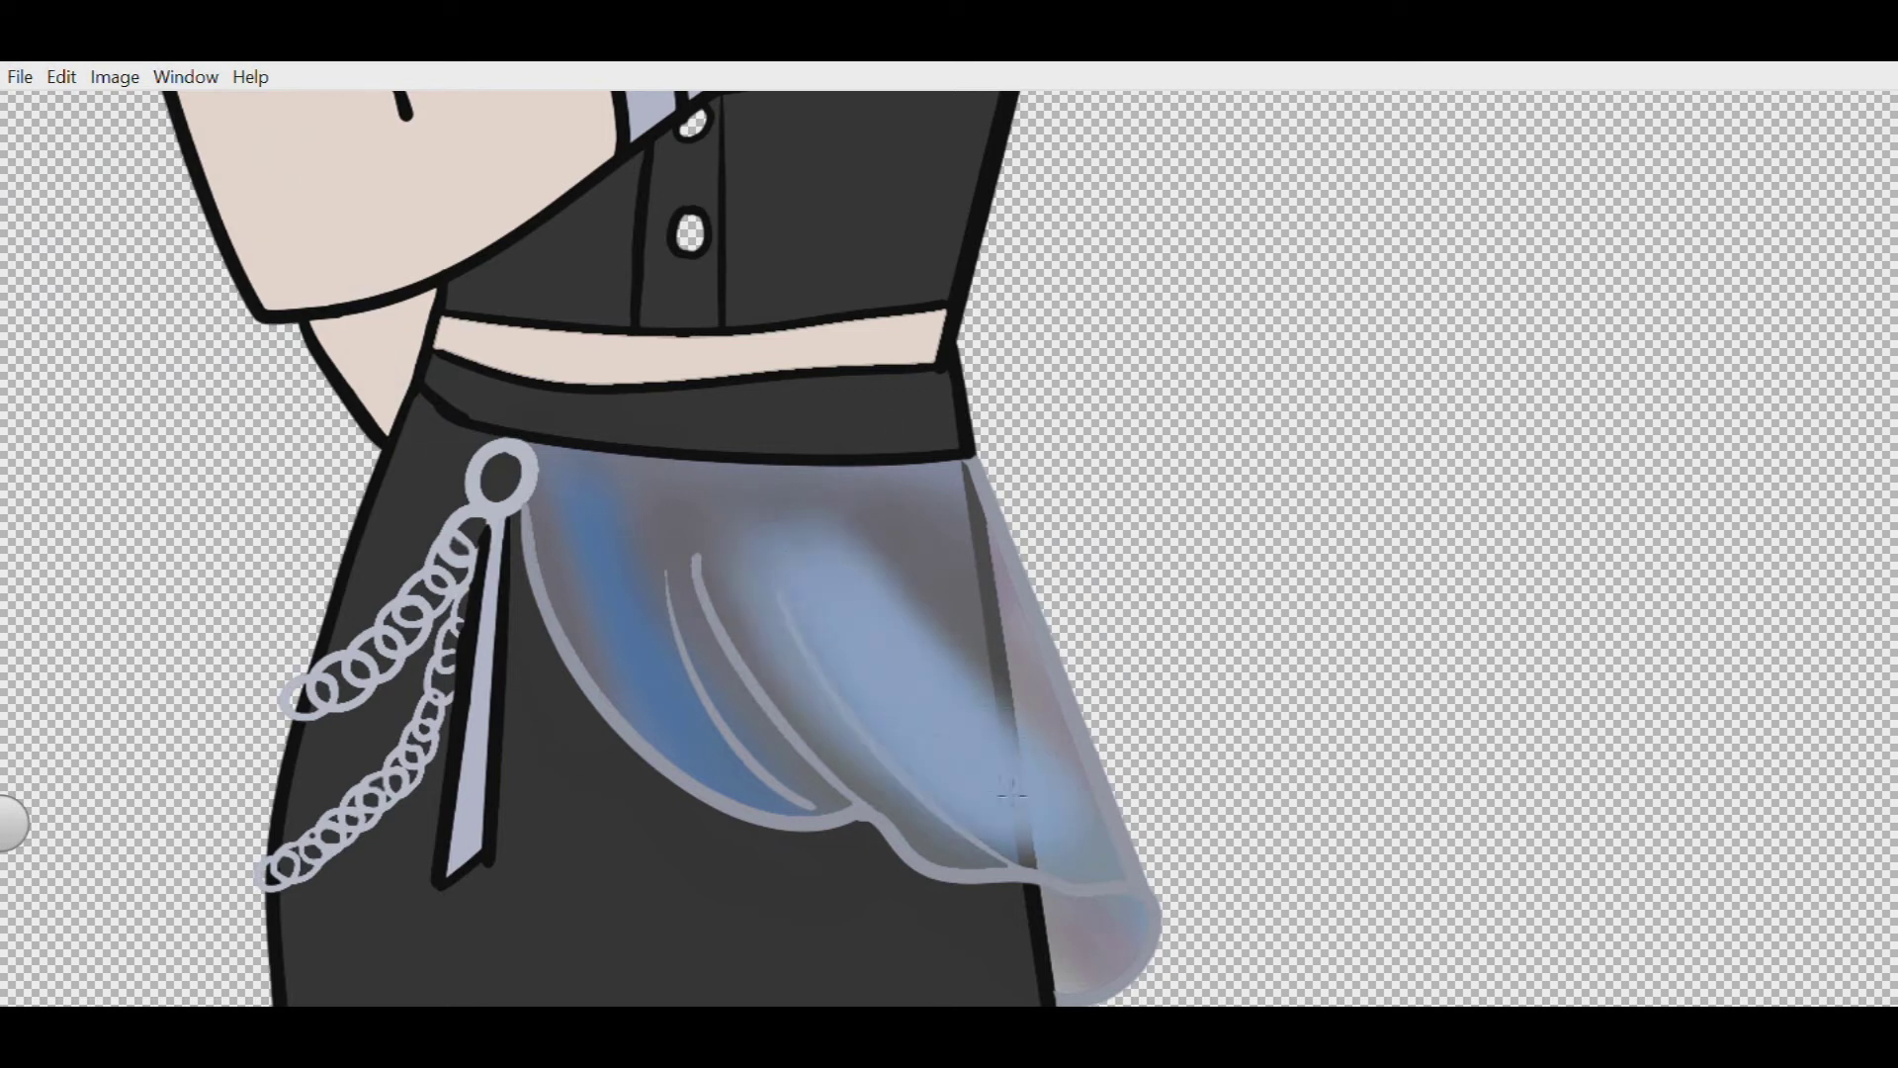
pyautogui.moveTo(821, 585)
pyautogui.mouseDown()
pyautogui.moveTo(988, 786)
pyautogui.moveTo(813, 537)
pyautogui.mouseUp()
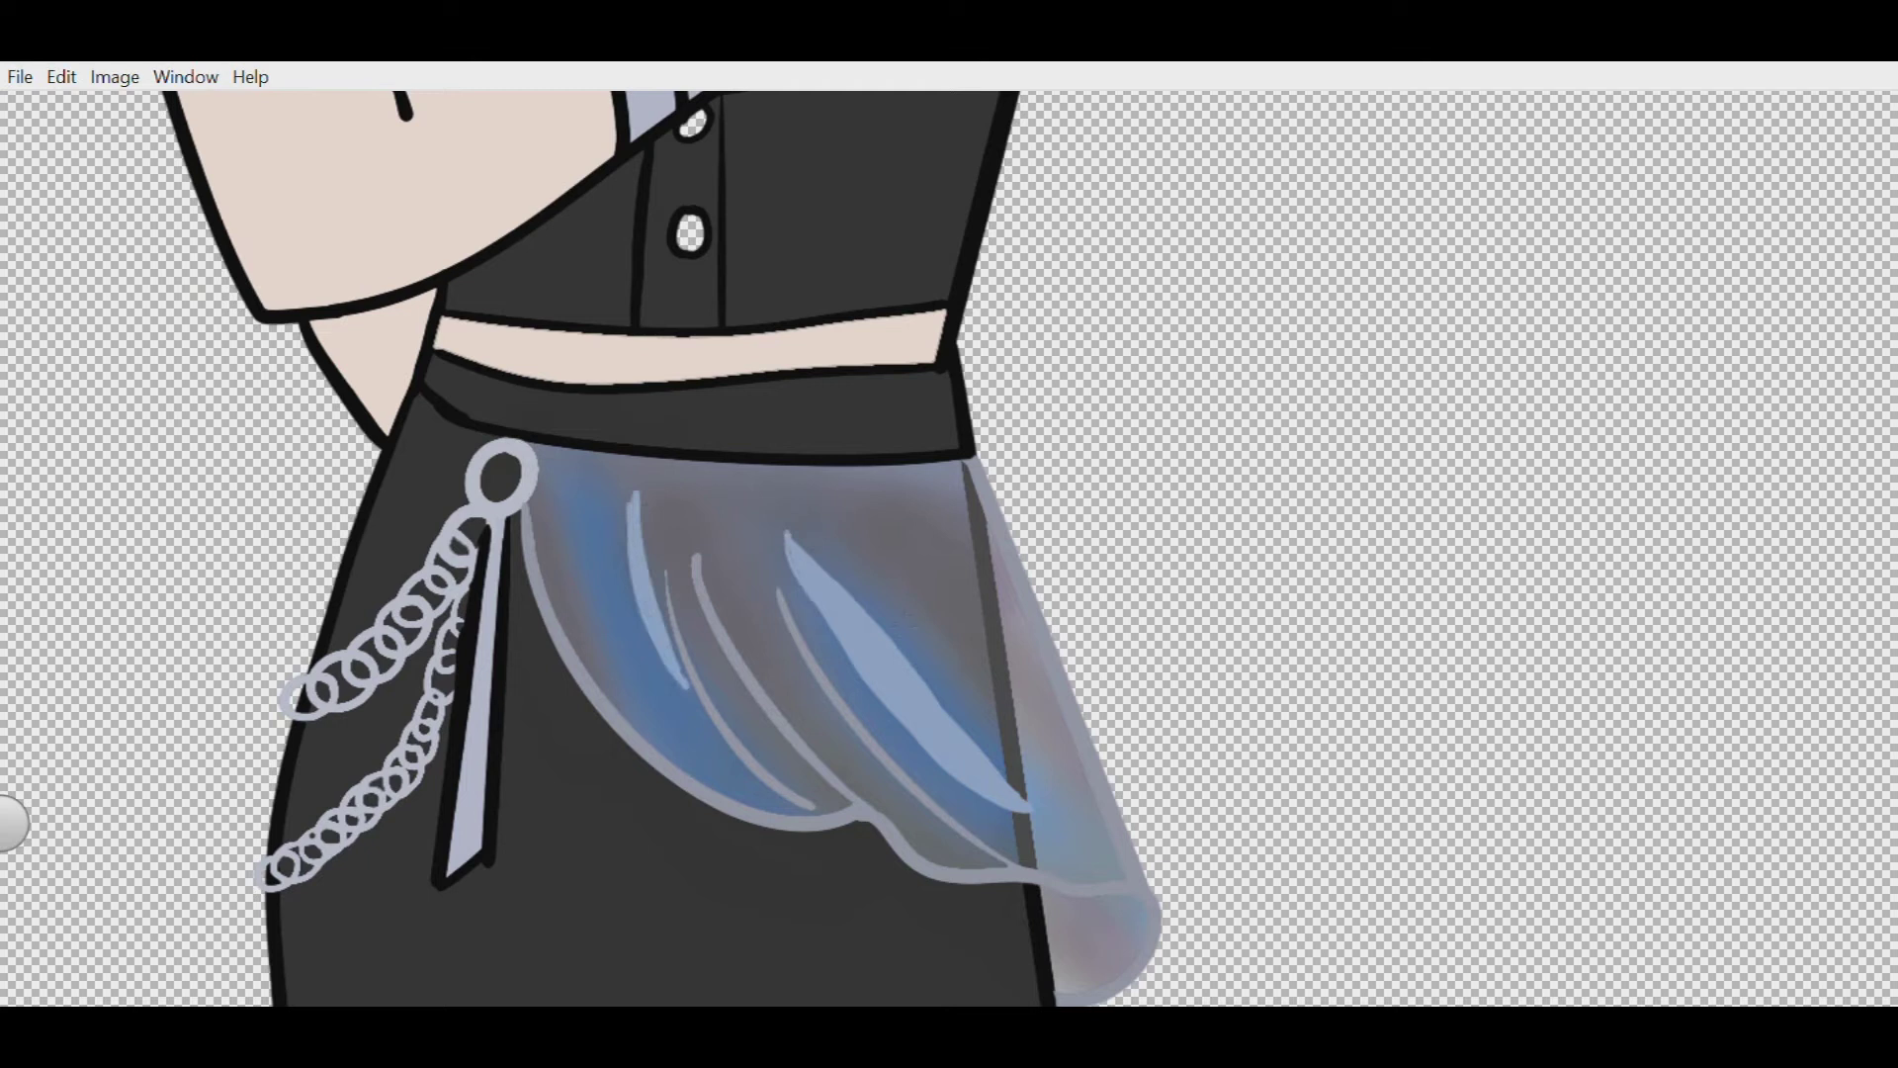
# - Blend purple-pink patches into the waist sash and paint a pale highlight along the fold nearest the chain
pyautogui.scroll(-5, 662, 759)
pyautogui.scroll(-2, 662, 759)
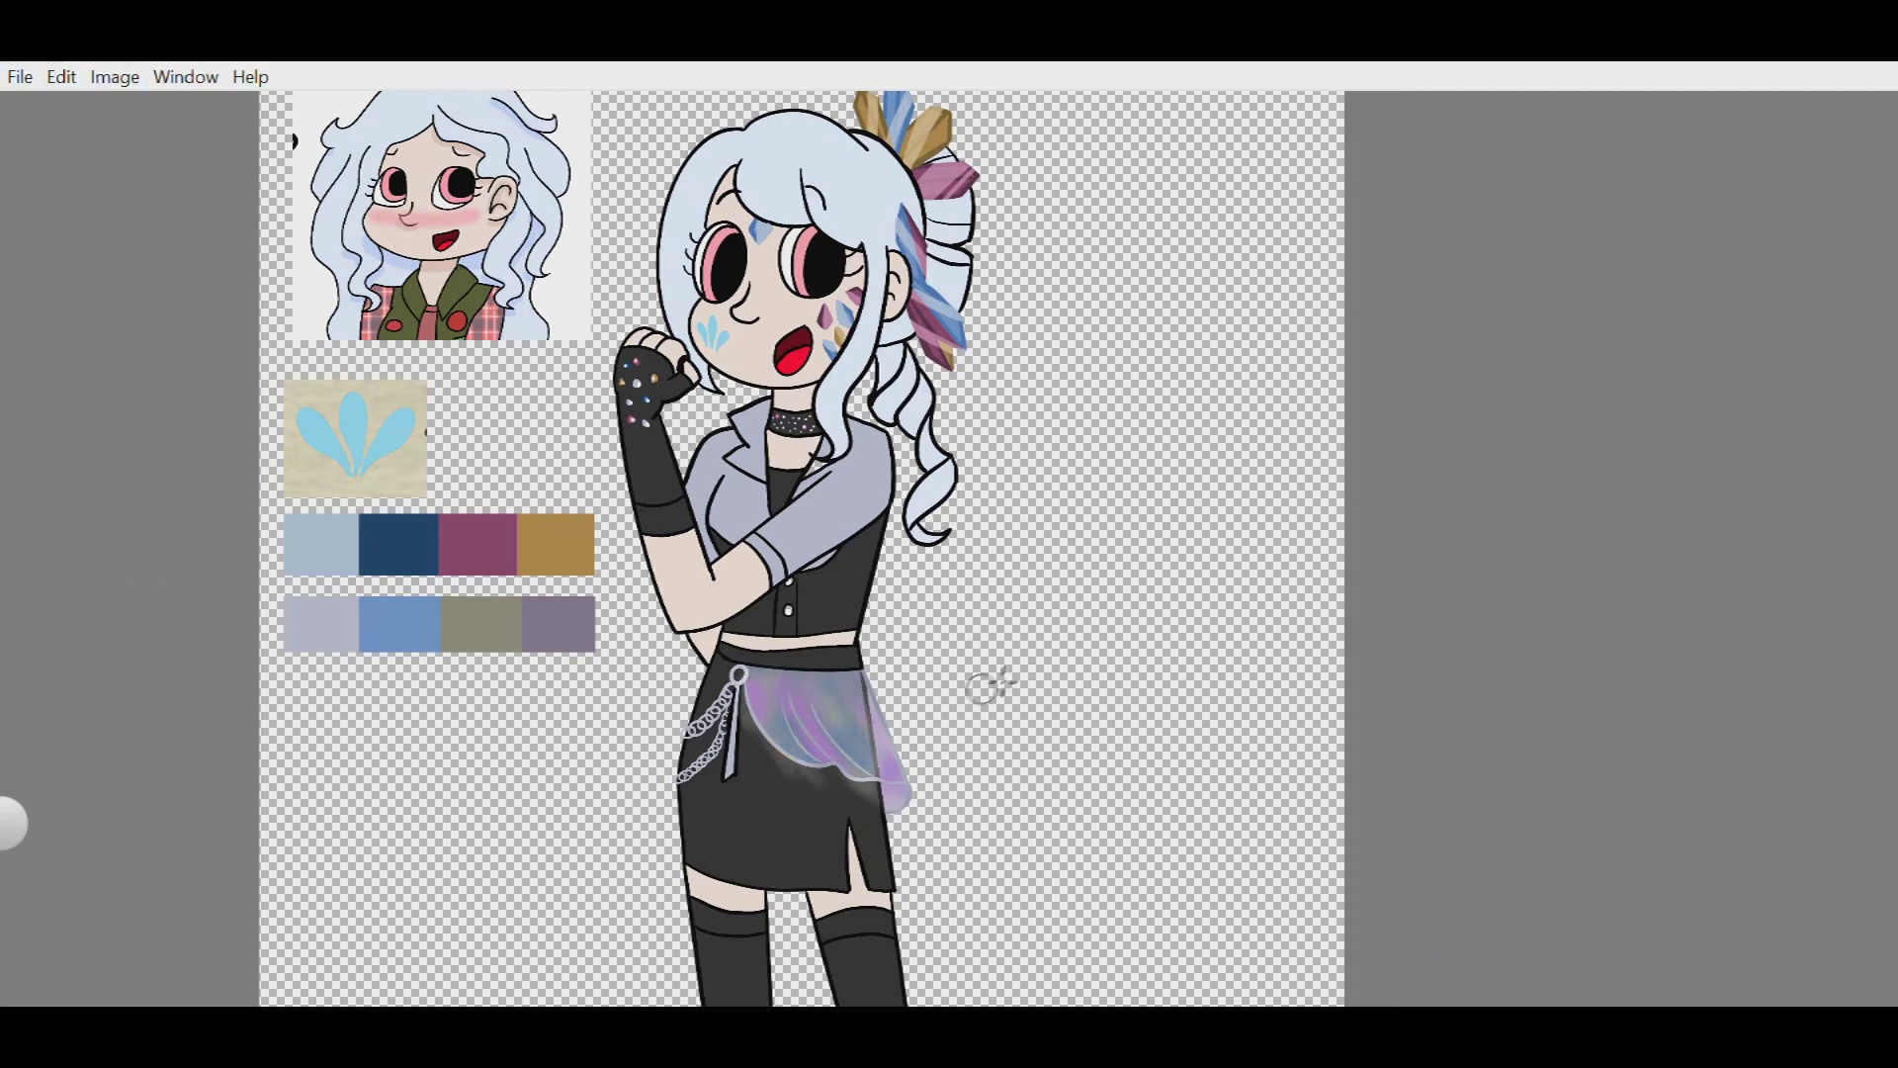
pyautogui.scroll(-3, 899, 584)
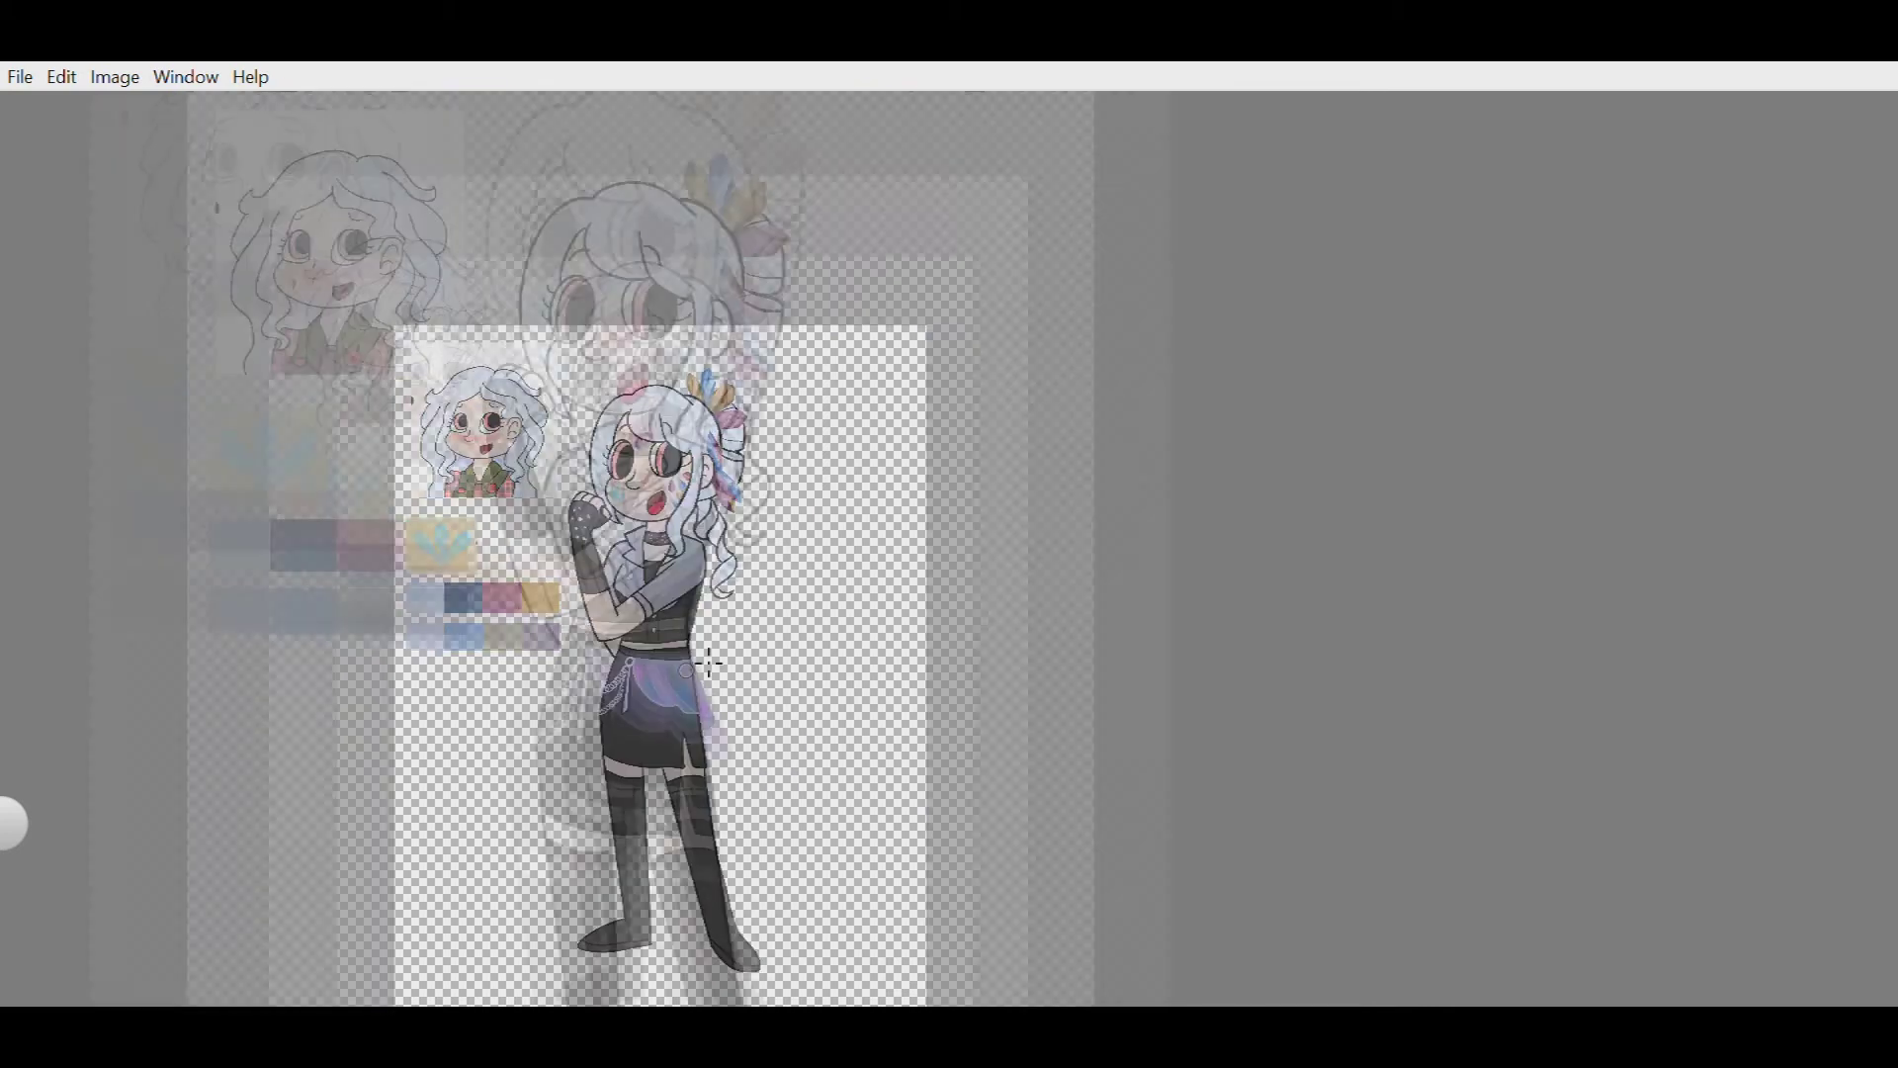
pyautogui.scroll(6, 900, 584)
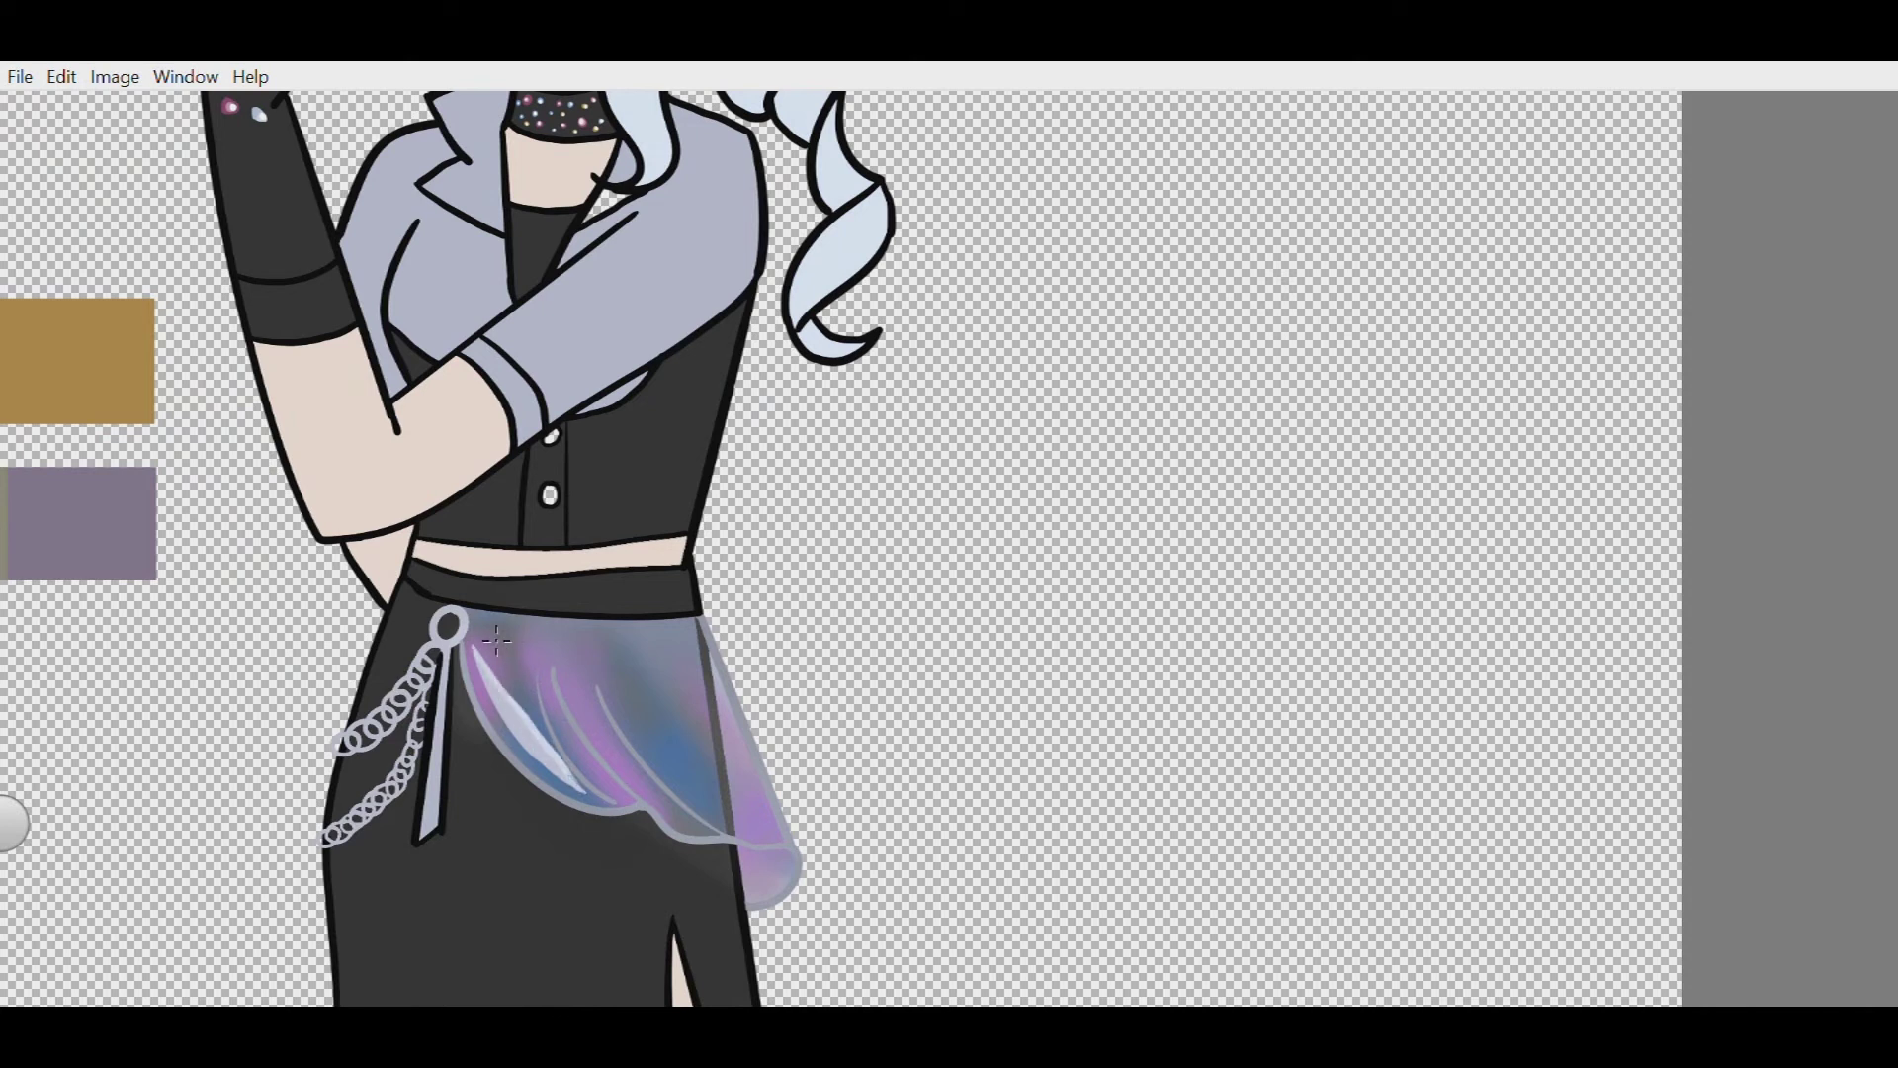
# - Add small bright white highlights to the forehead gem and the magenta cheek gems
pyautogui.scroll(-3, 557, 620)
pyautogui.scroll(3, 557, 620)
pyautogui.scroll(-2, 556, 620)
pyautogui.scroll(4, 558, 237)
pyautogui.scroll(-2, 663, 336)
pyautogui.scroll(2, 898, 670)
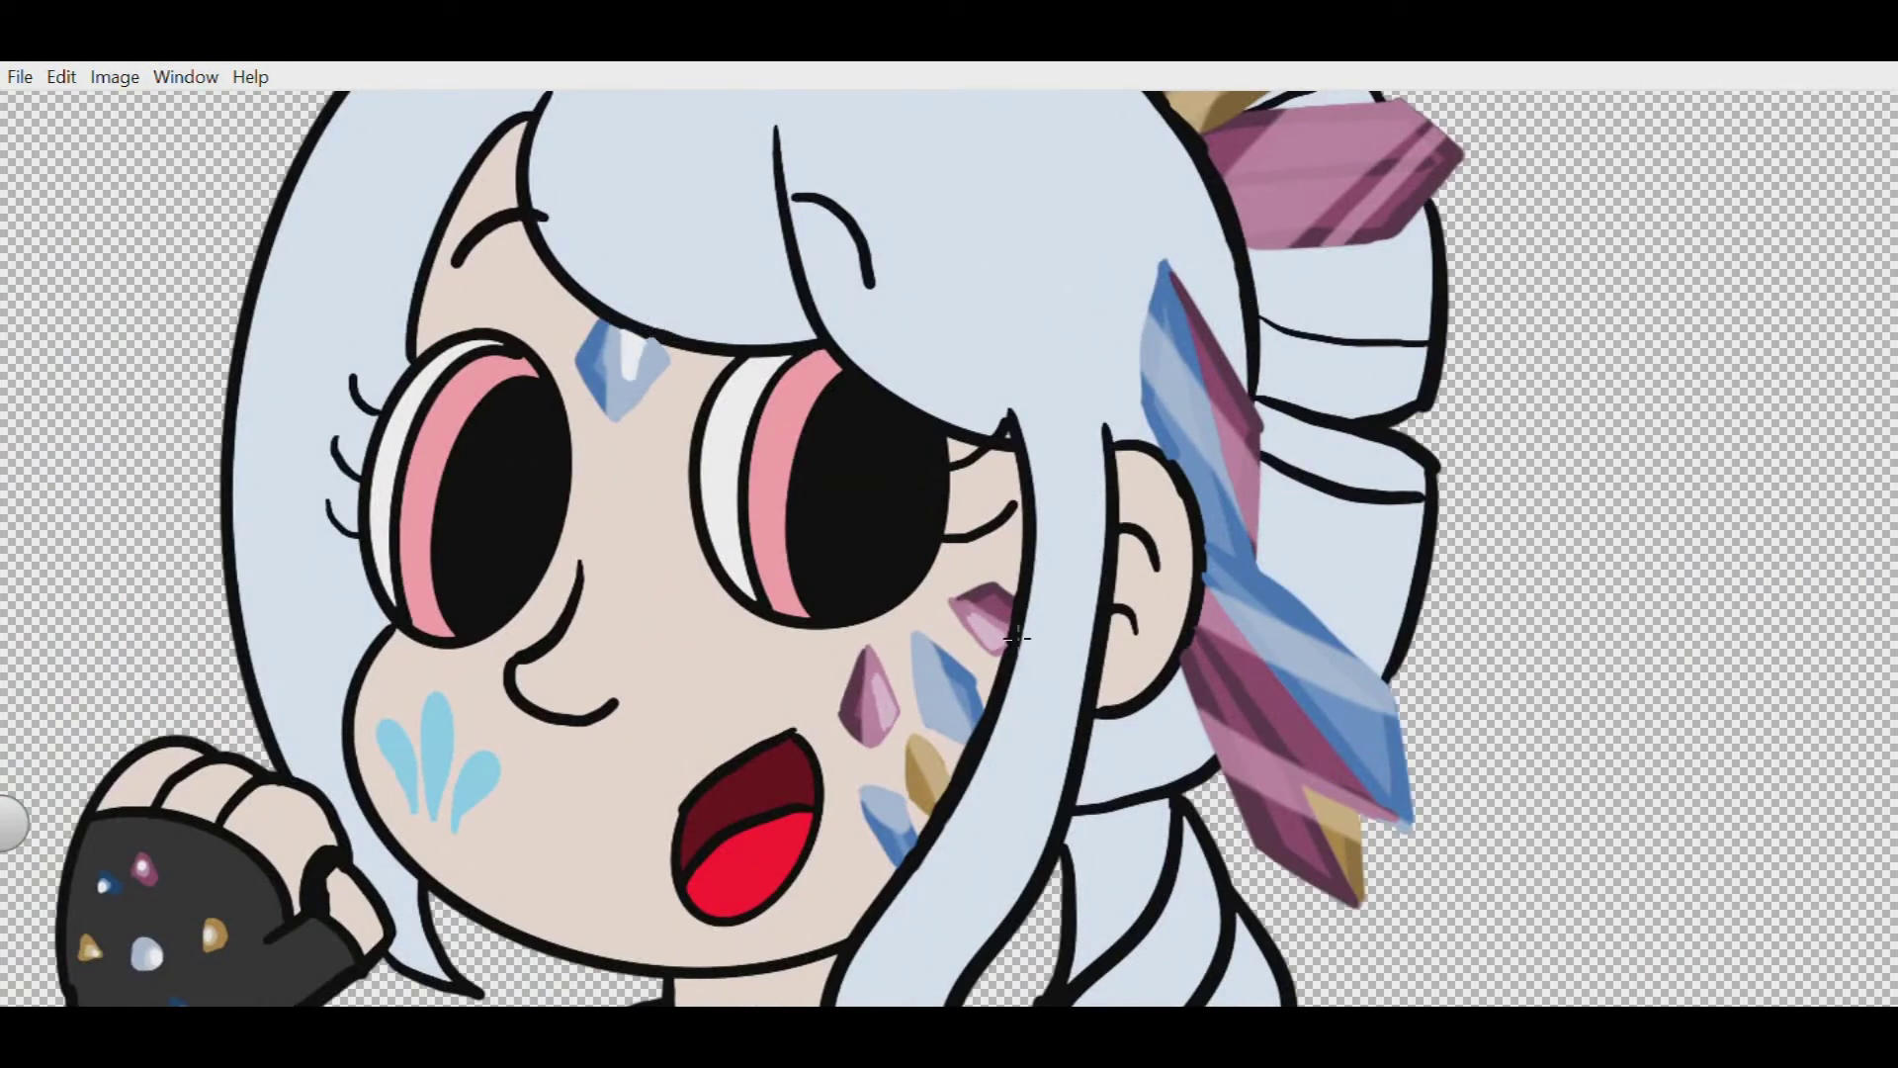
# - Paint bright highlights on the upper hair crystals and the remaining blue and gold cheek gems
pyautogui.scroll(-1, 951, 757)
pyautogui.scroll(2, 830, 441)
pyautogui.moveTo(1073, 519)
pyautogui.mouseDown()
pyautogui.moveTo(615, 360)
pyautogui.moveTo(868, 465)
pyautogui.mouseUp()
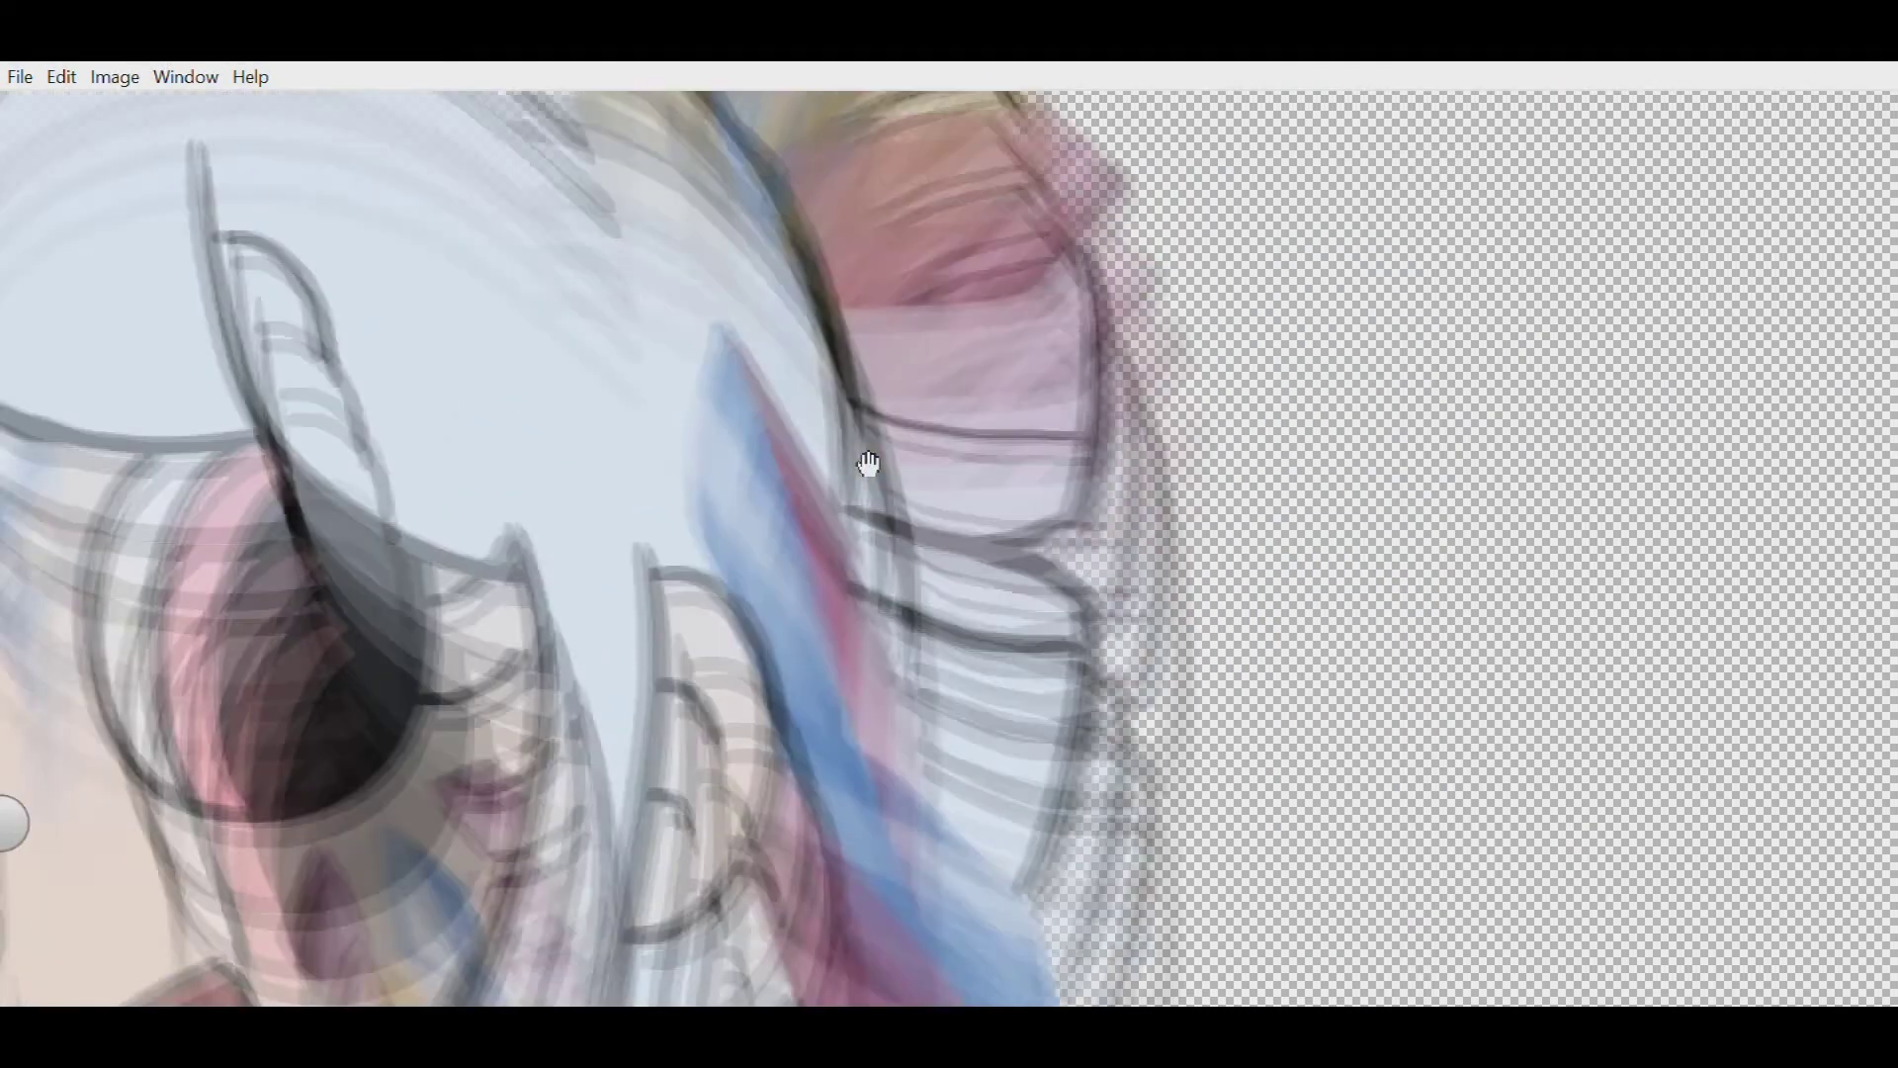
pyautogui.scroll(-2, 649, 348)
pyautogui.scroll(1, 649, 348)
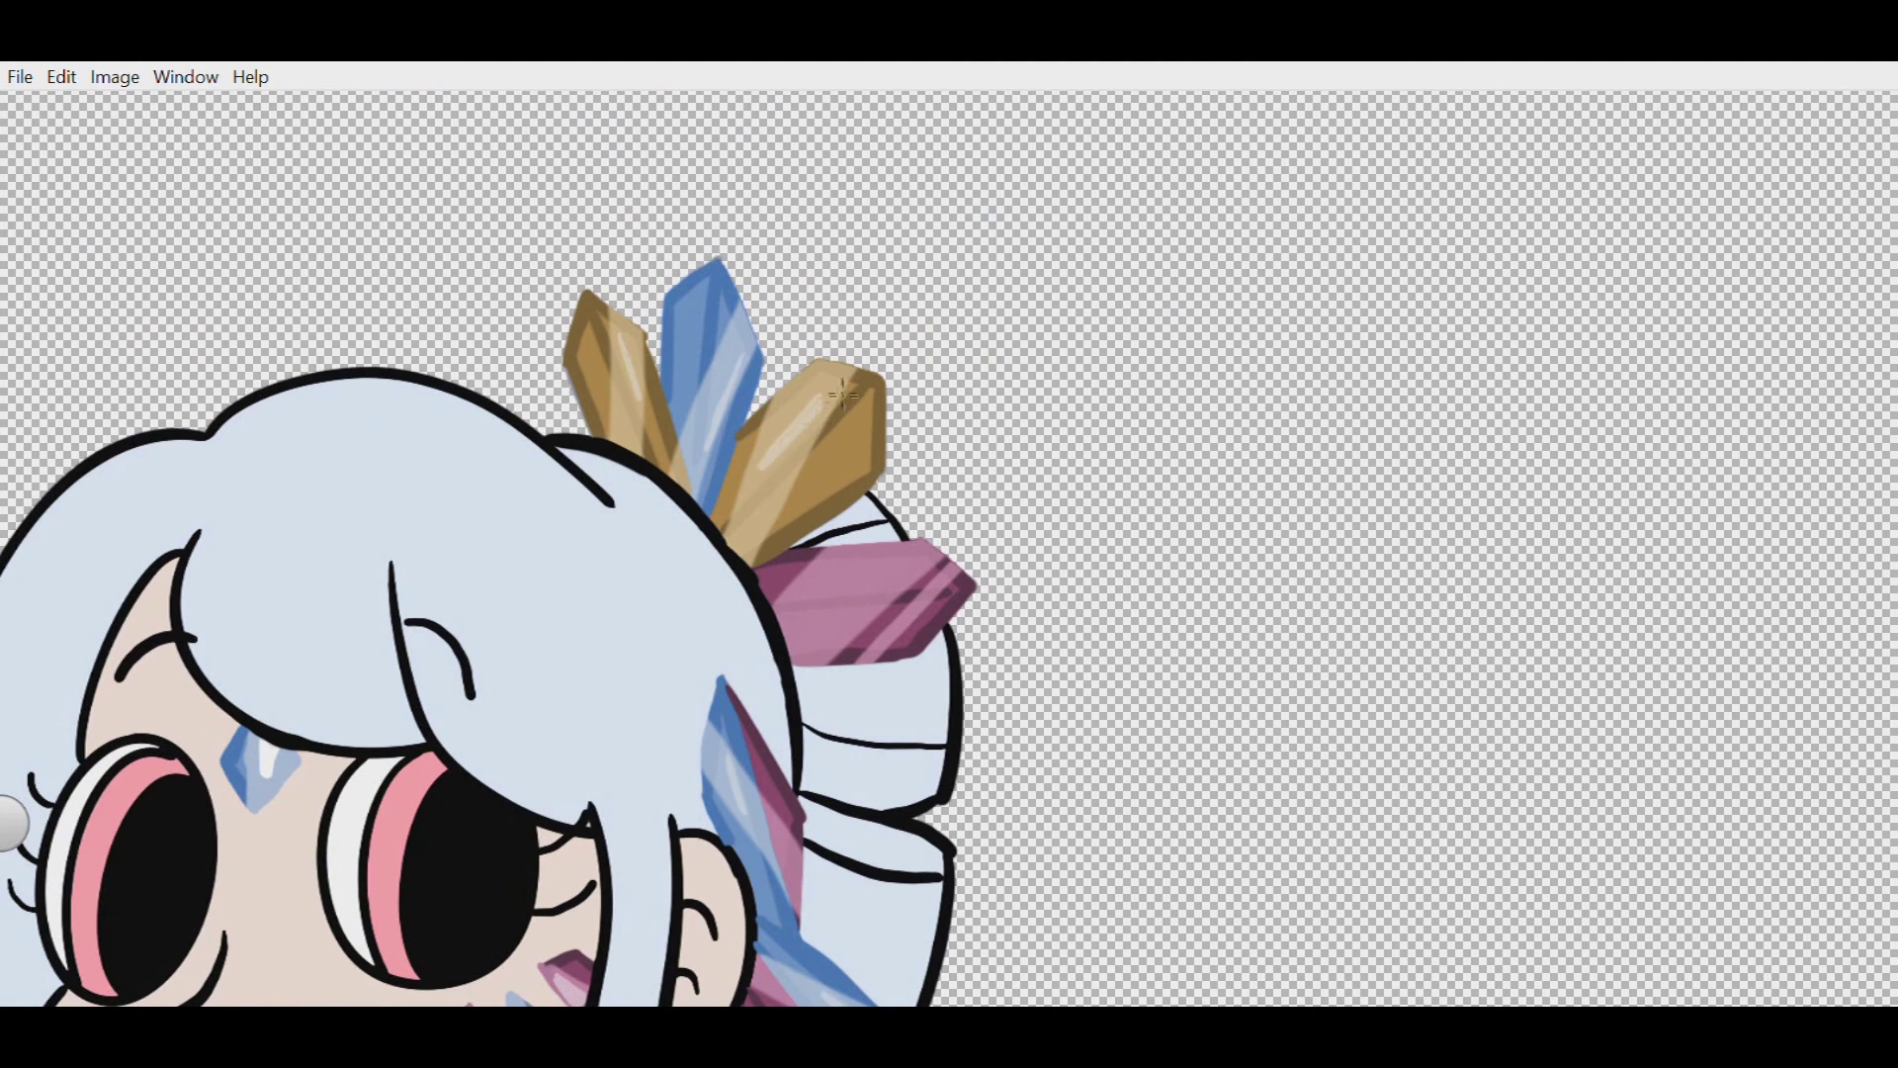
pyautogui.scroll(-2, 843, 395)
pyautogui.scroll(2, 991, 455)
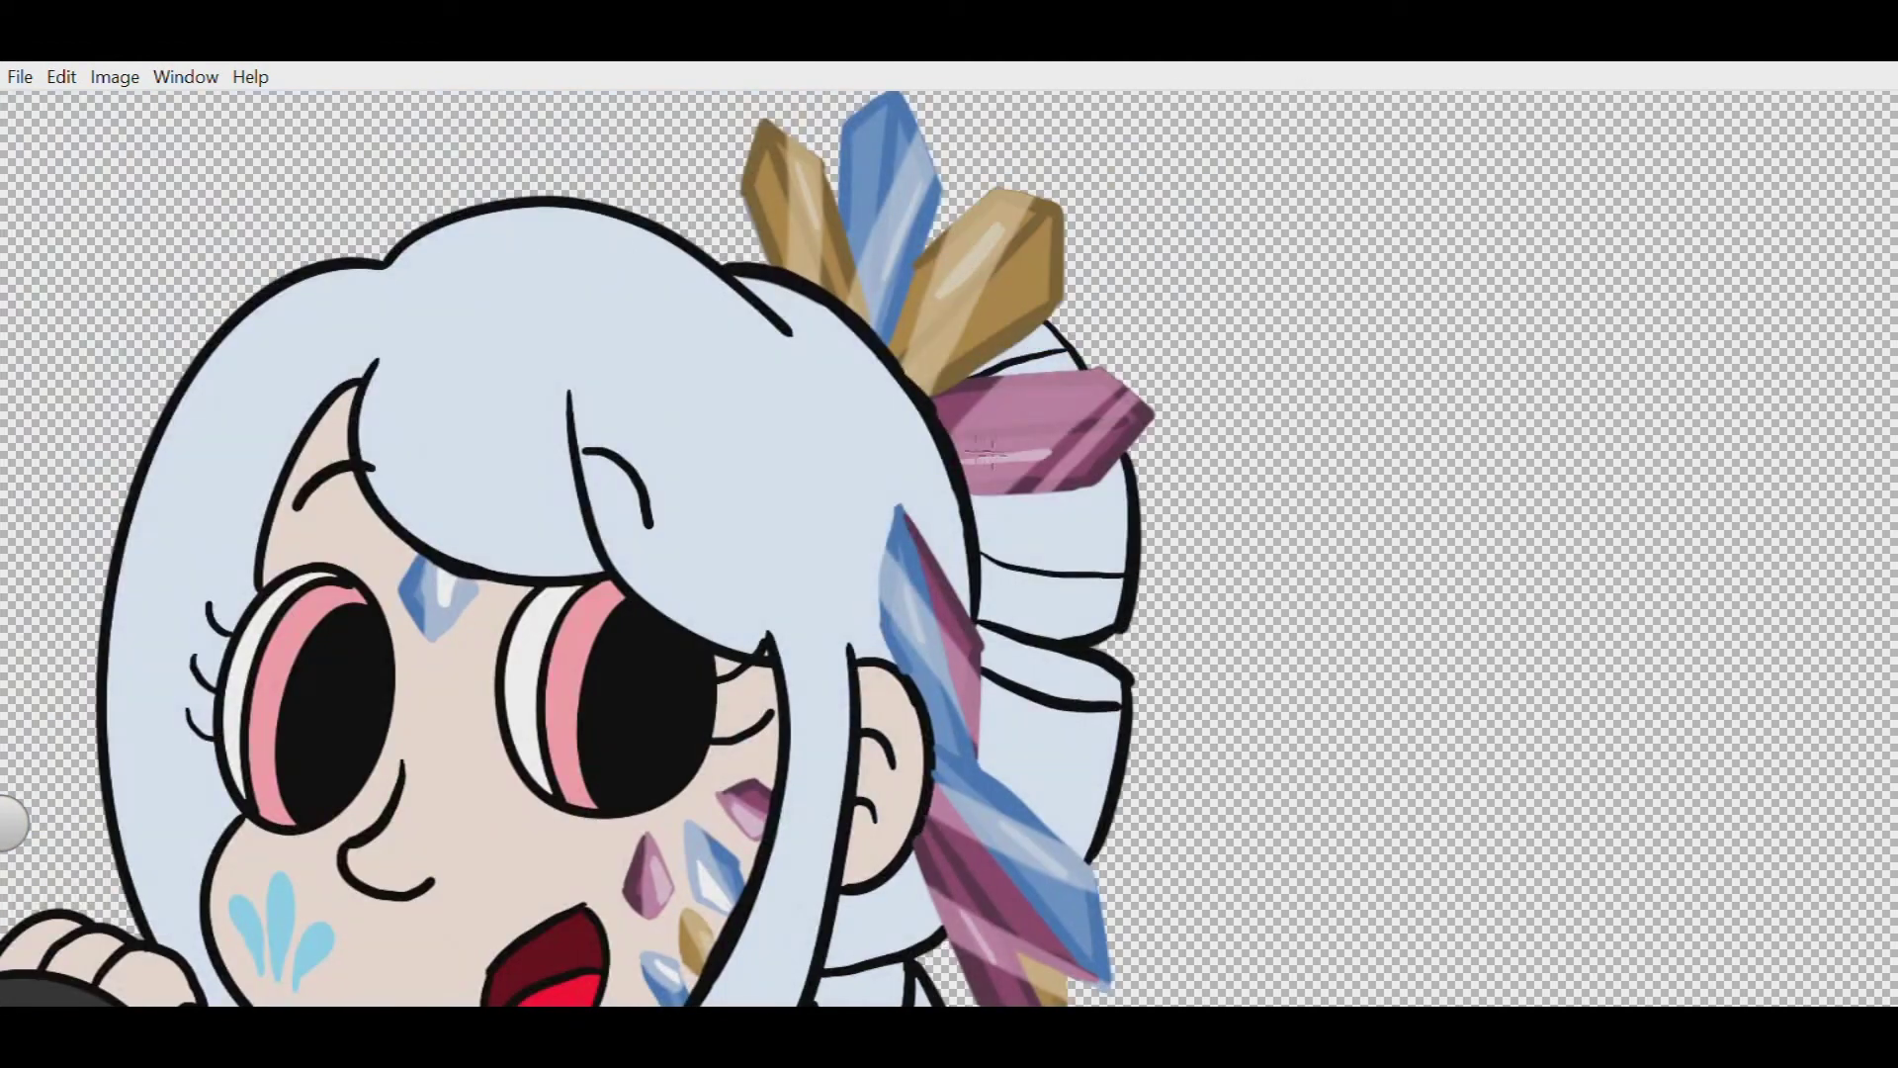
pyautogui.scroll(-3, 699, 466)
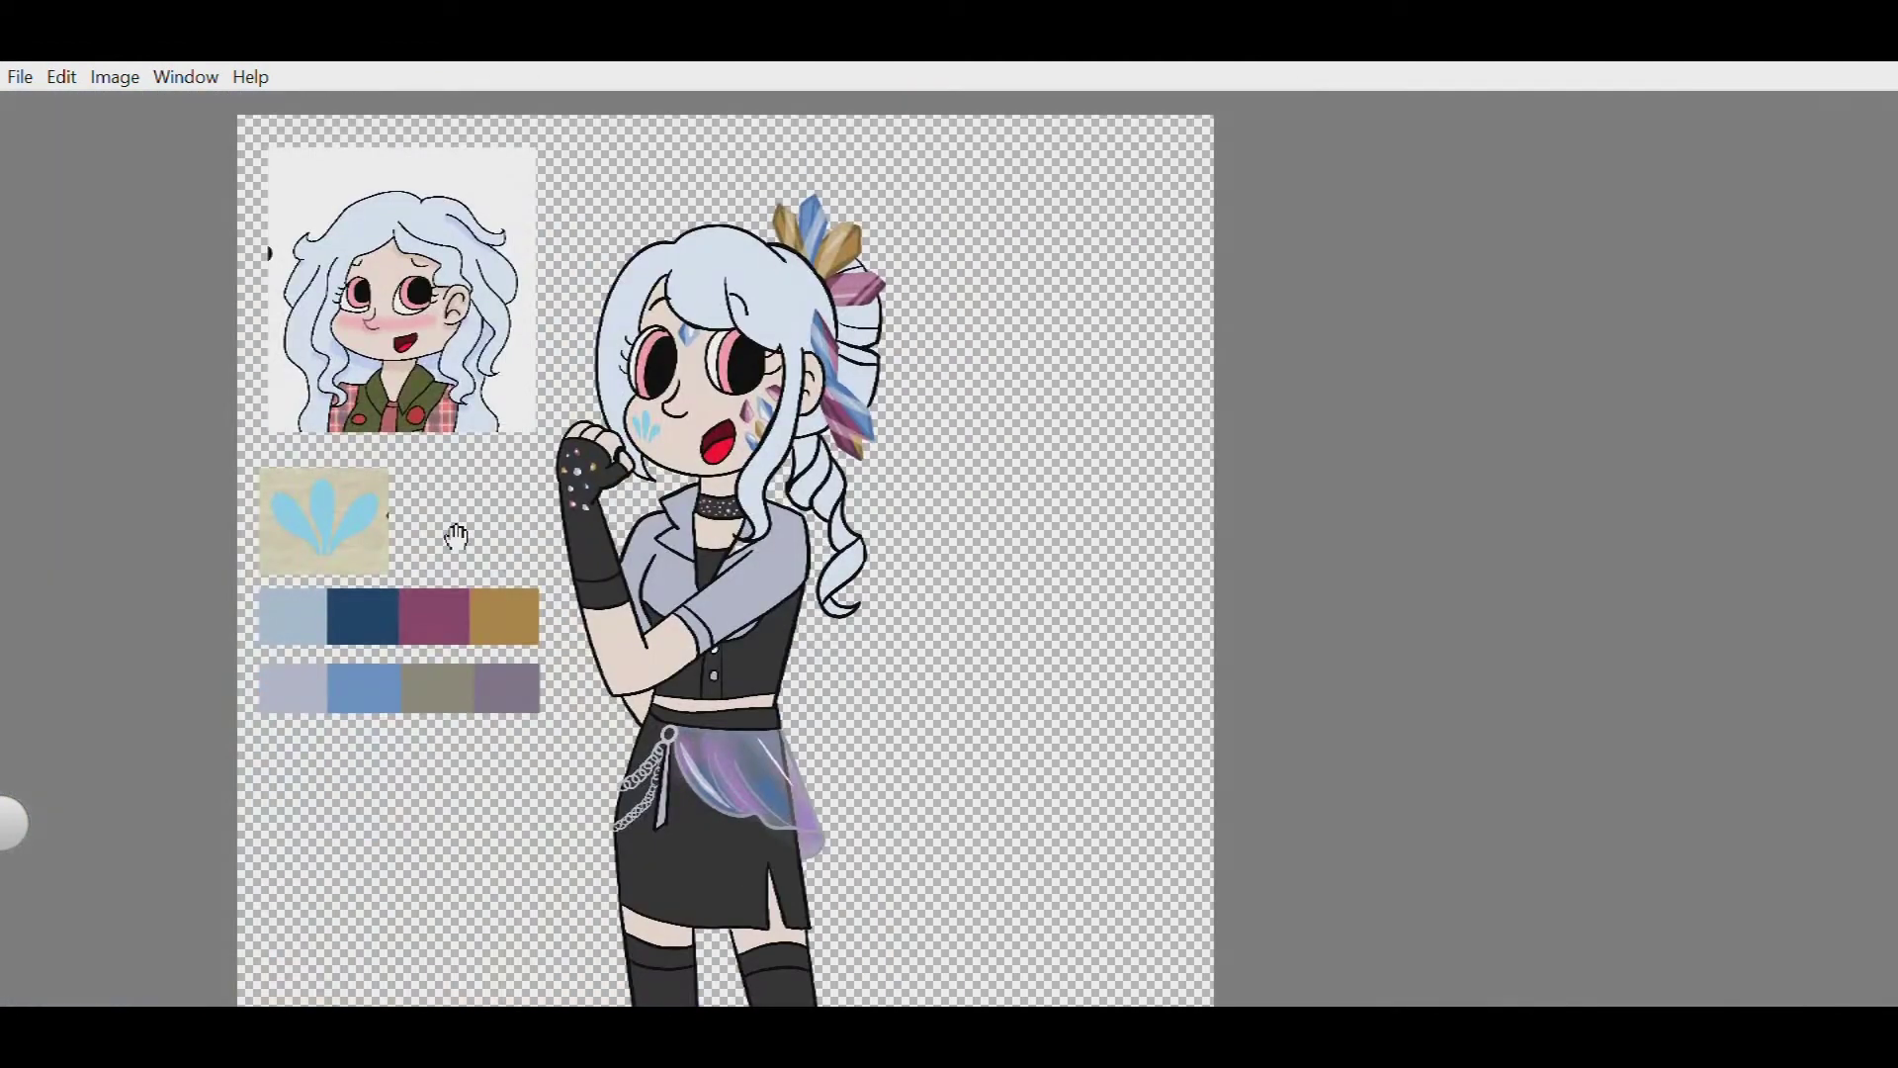
pyautogui.scroll(3, 1101, 402)
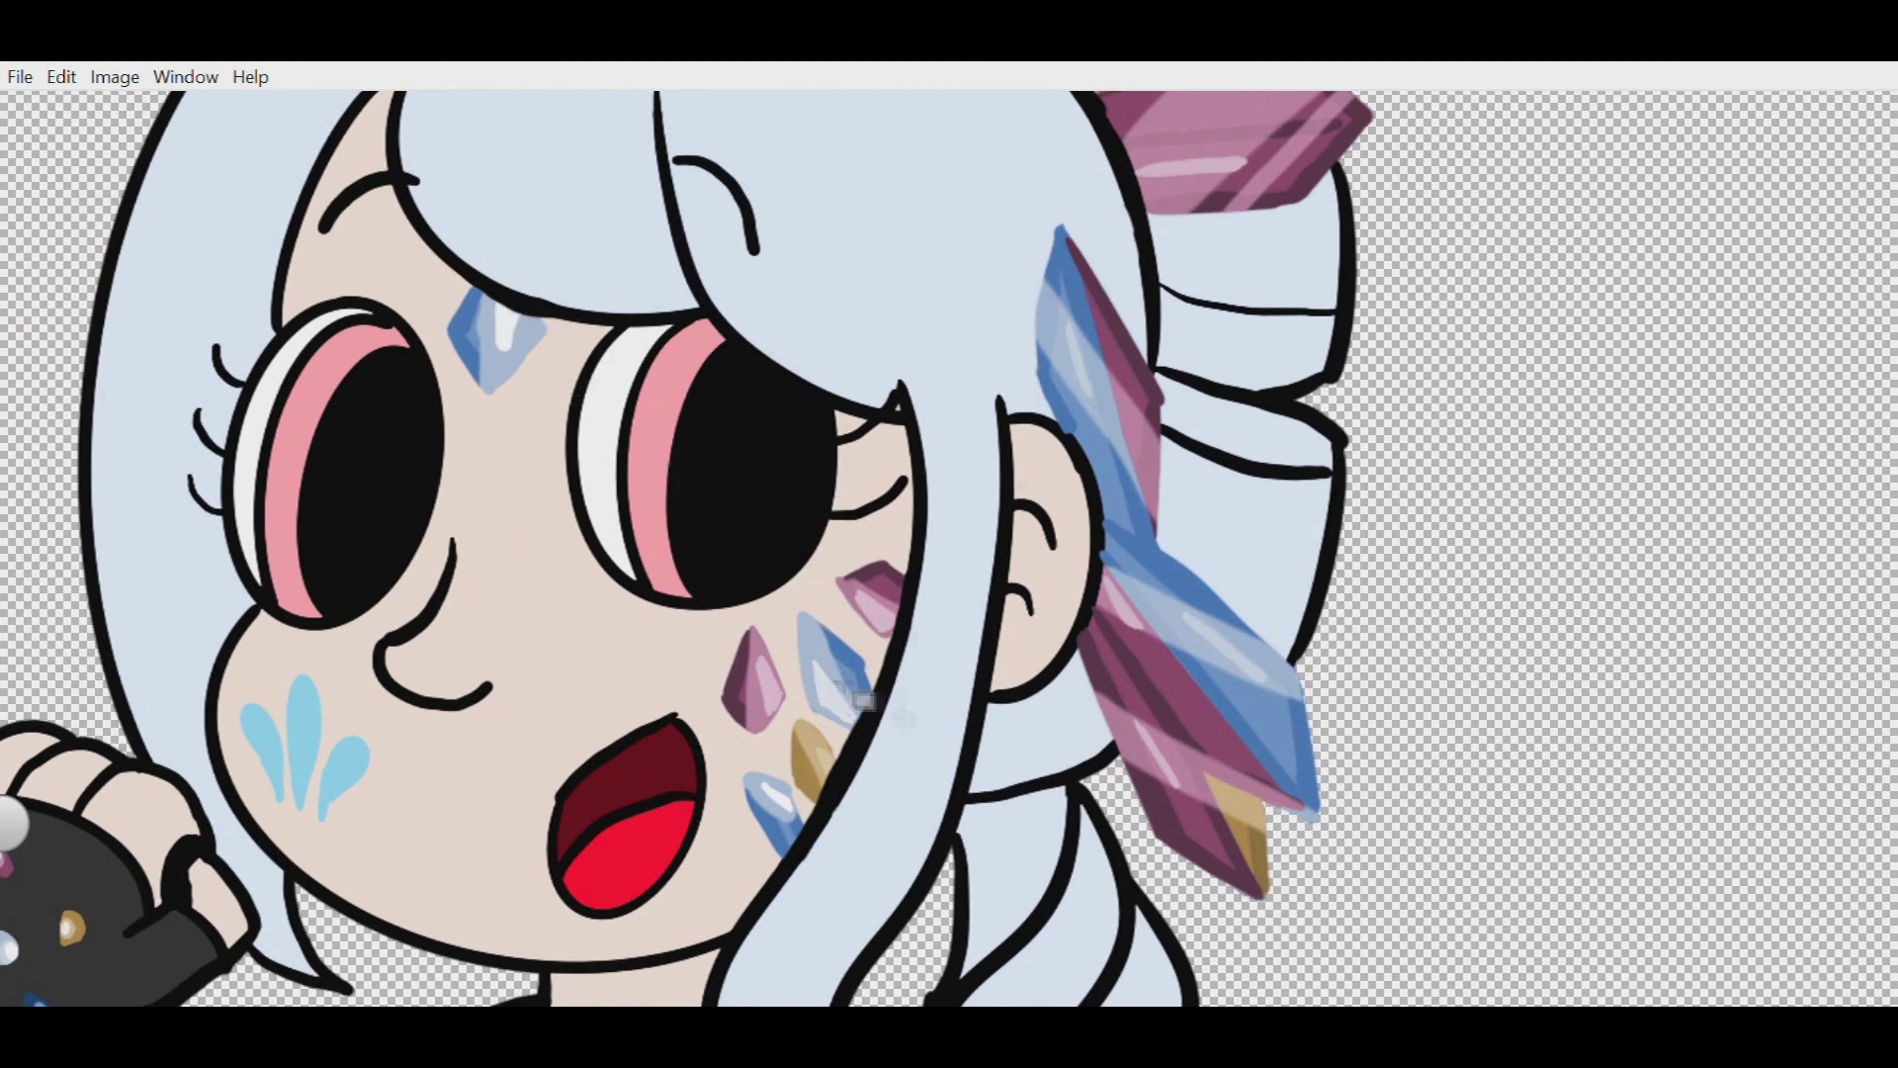
pyautogui.scroll(-3, 949, 549)
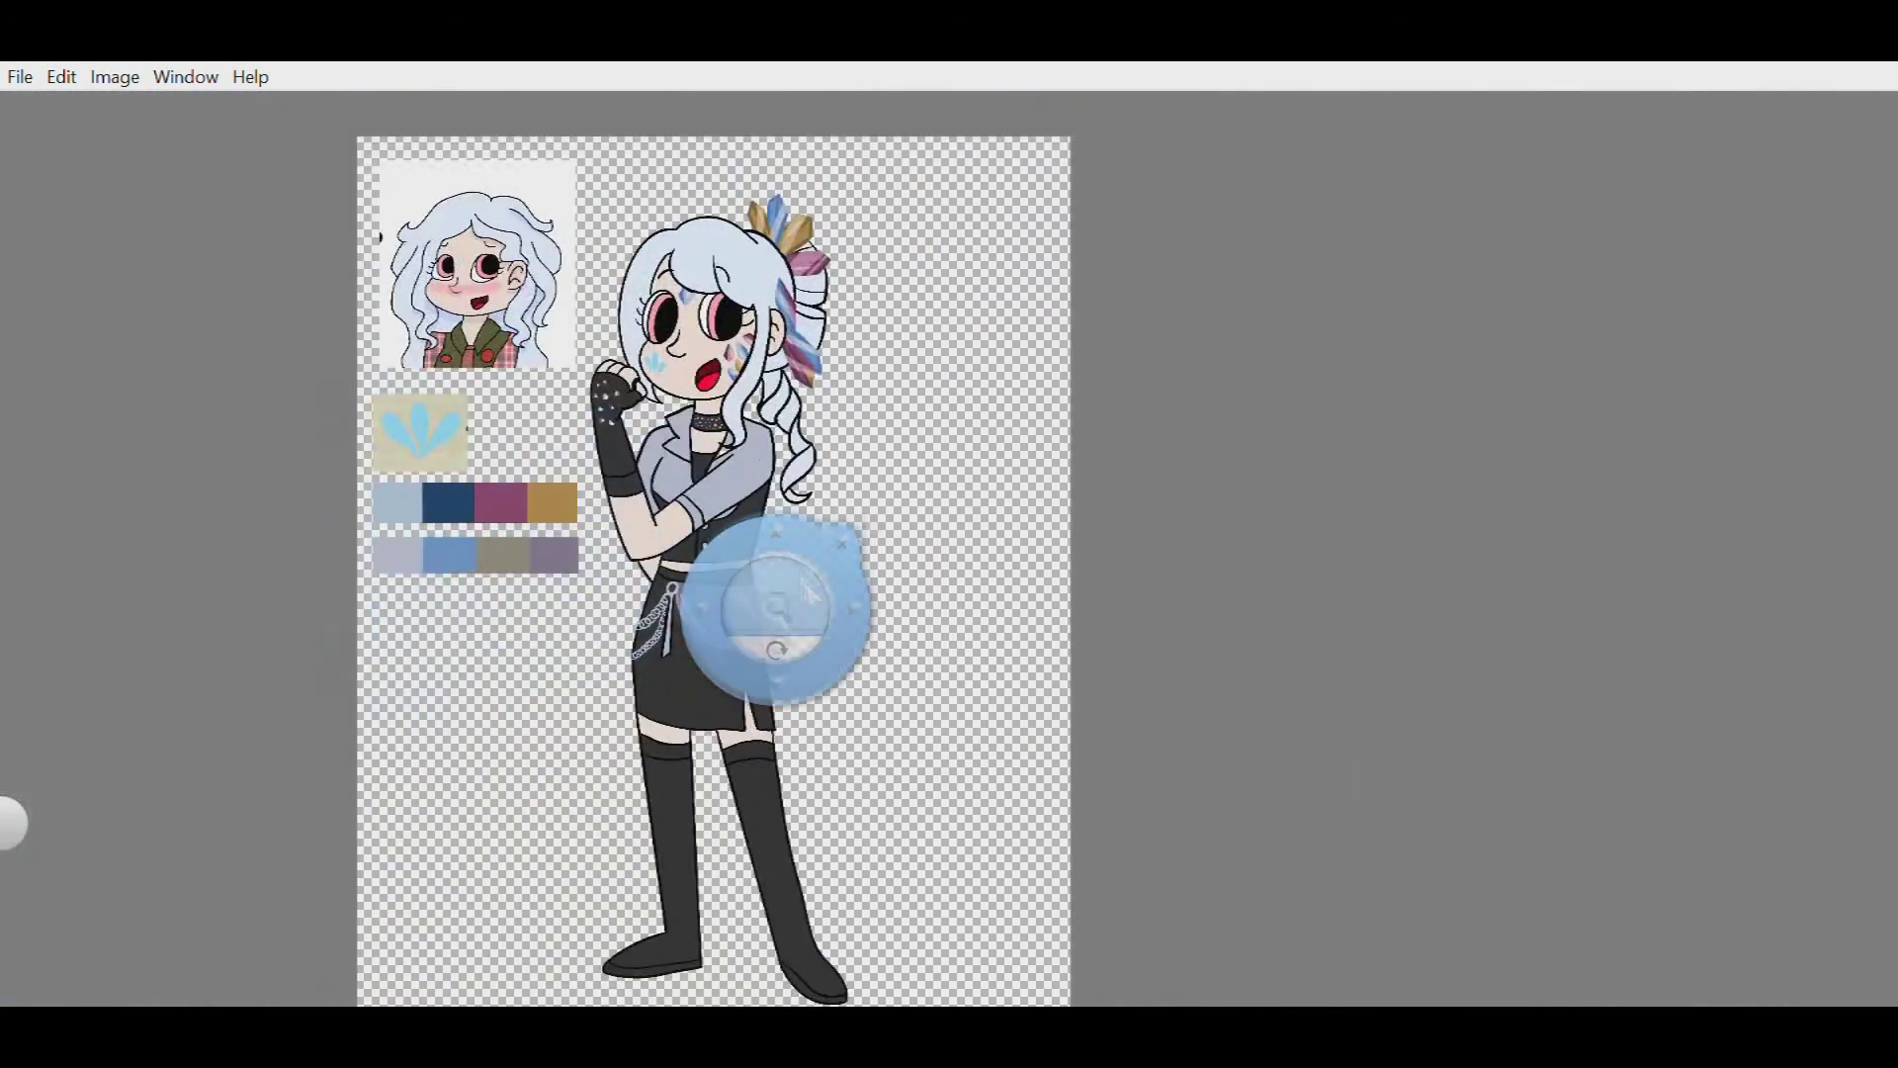
# - Paint soft purple and yellow areas on the jacket and fill the vest buttons dark grey
pyautogui.scroll(3, 771, 554)
pyautogui.scroll(-3, 884, 421)
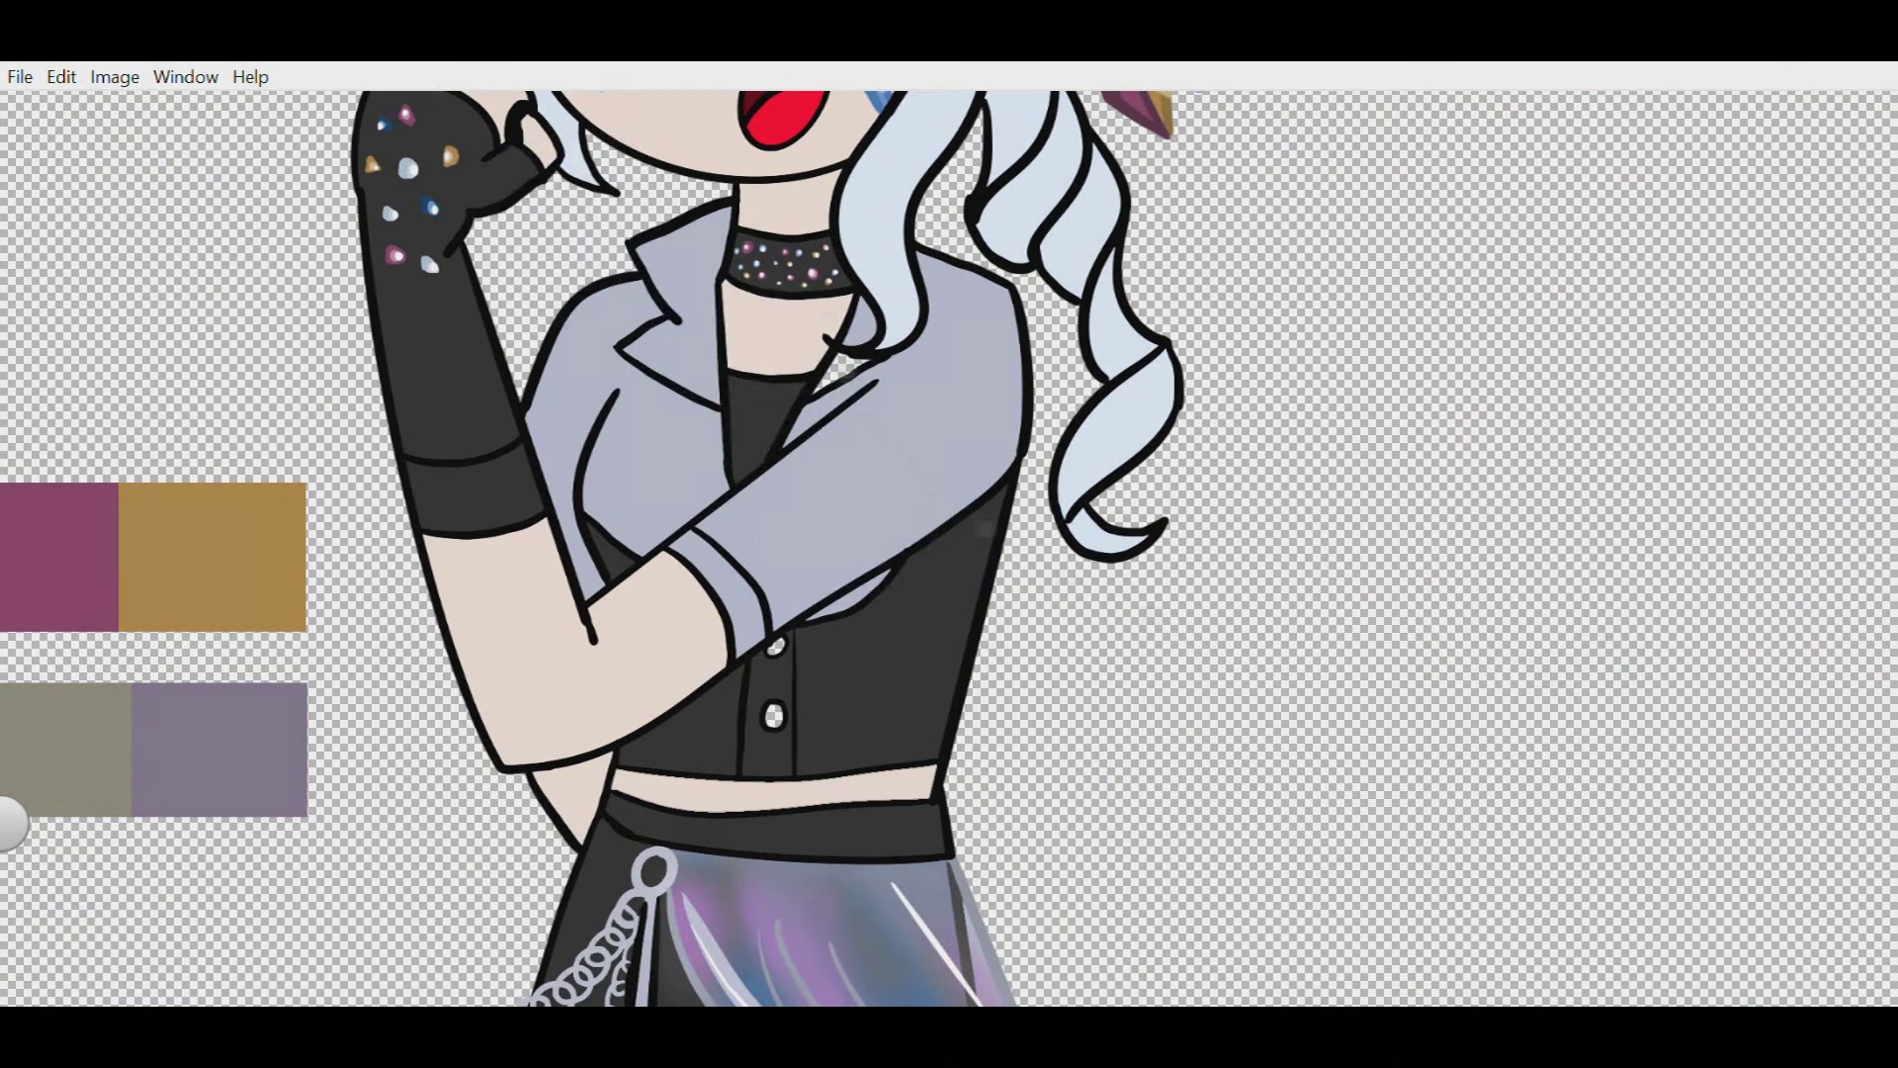
pyautogui.scroll(3, 1093, 339)
pyautogui.scroll(-3, 649, 732)
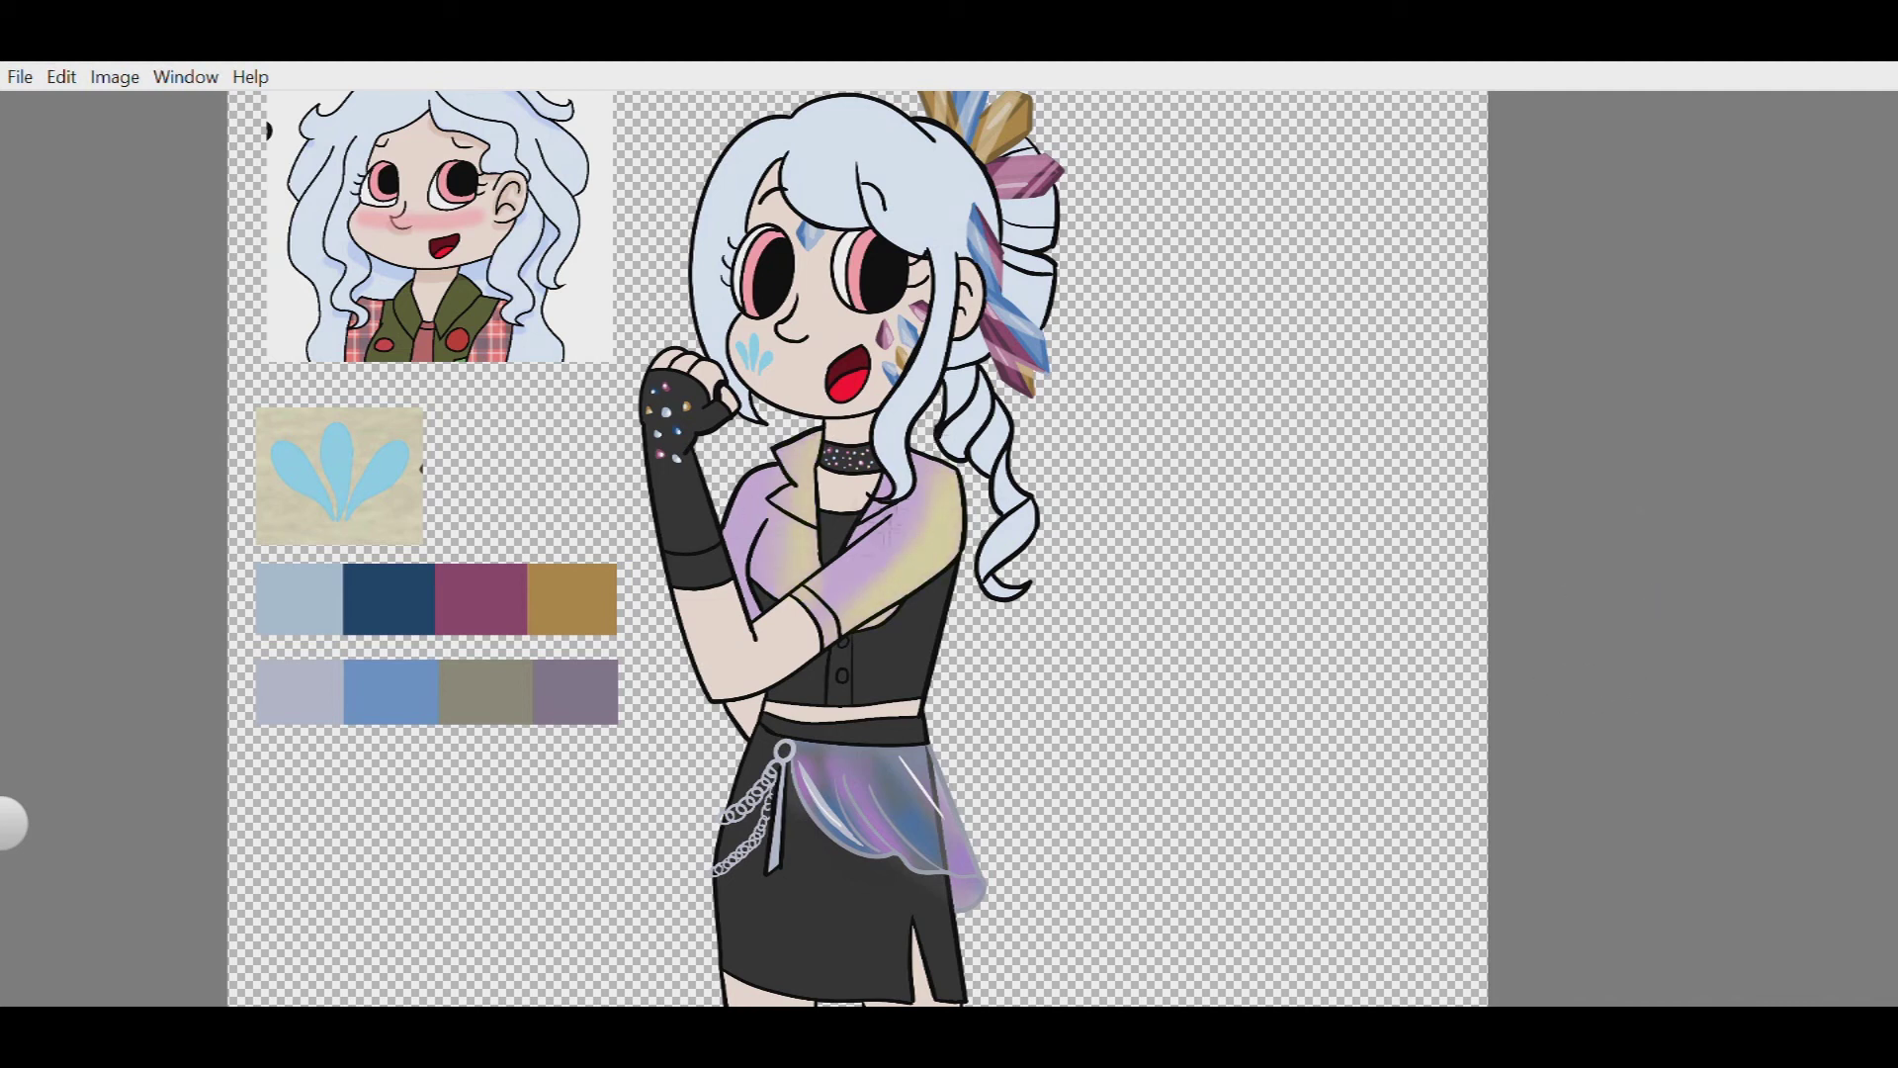
# - Soften the jacket colouring into an iridescent blend of pale pink, lilac, yellow and blue
pyautogui.moveTo(840, 588); pyautogui.dragTo(871, 489)
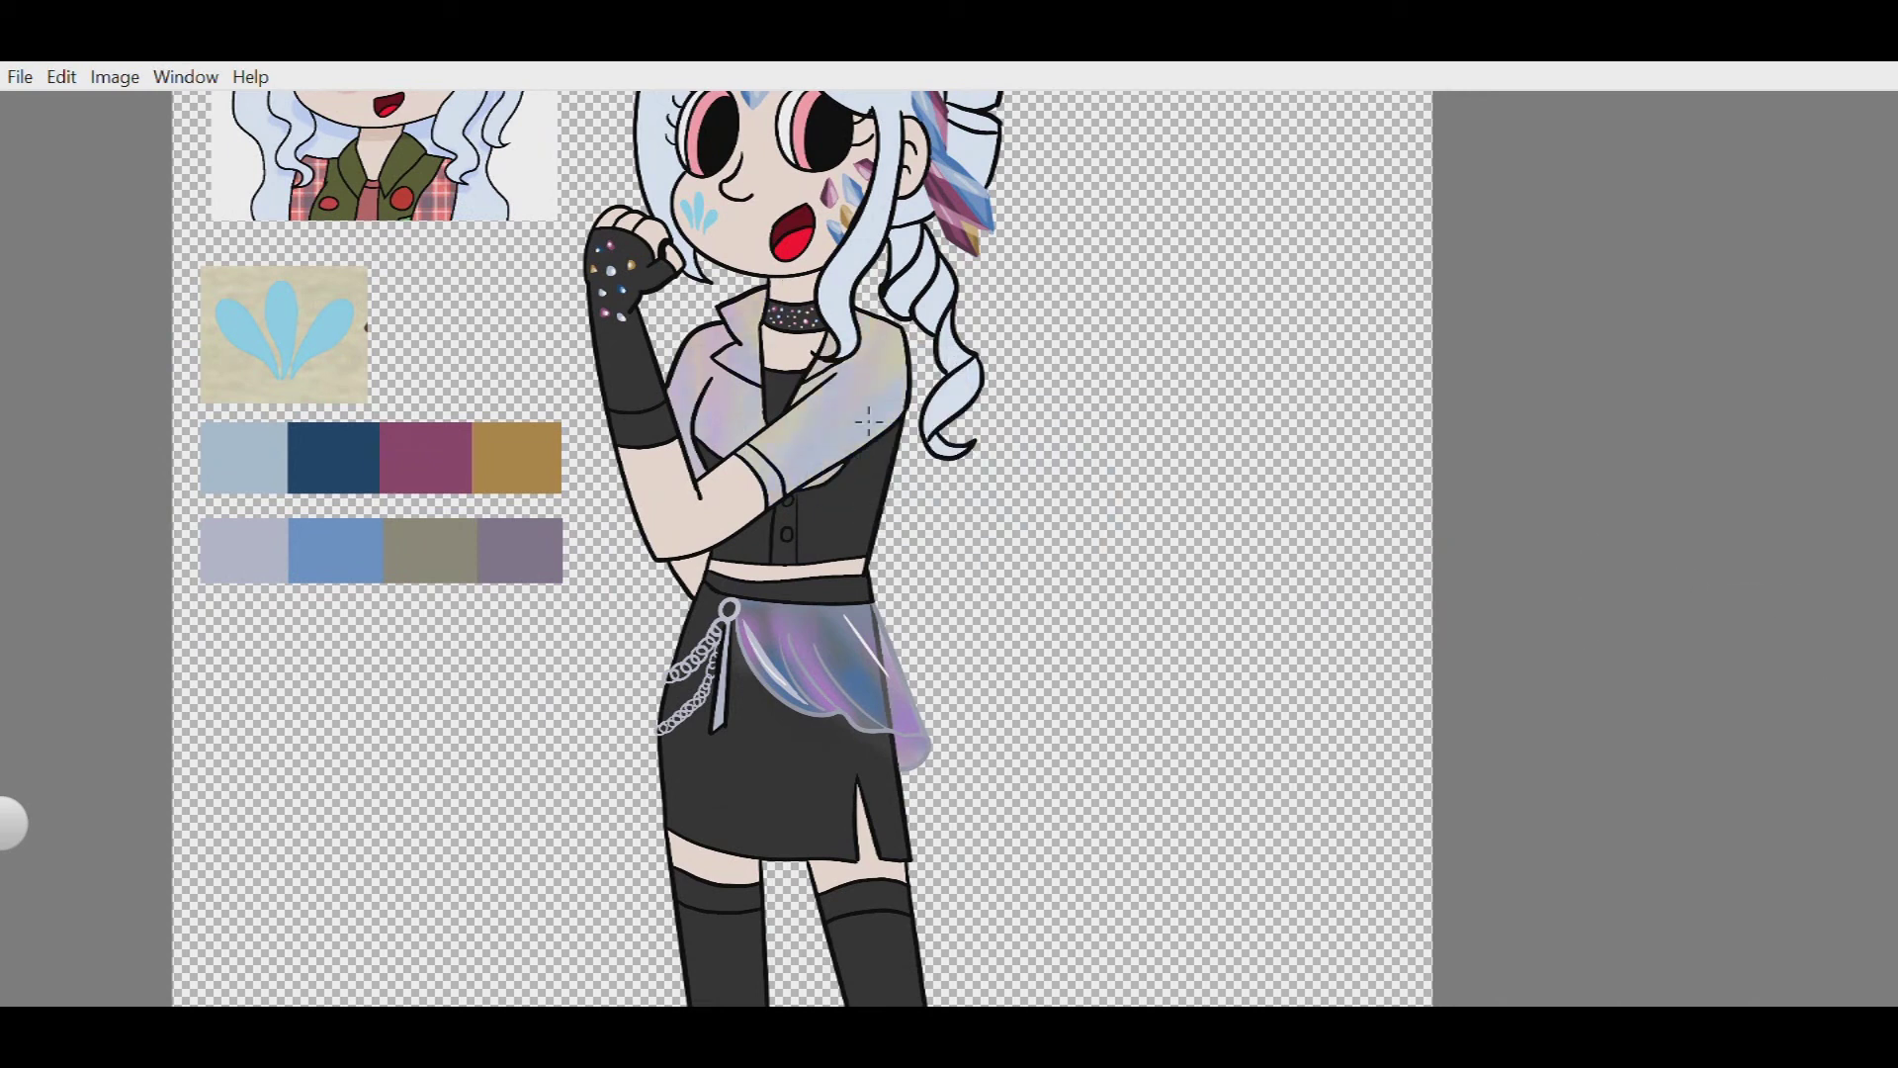
pyautogui.scroll(-5, 868, 420)
pyautogui.scroll(10, 636, 550)
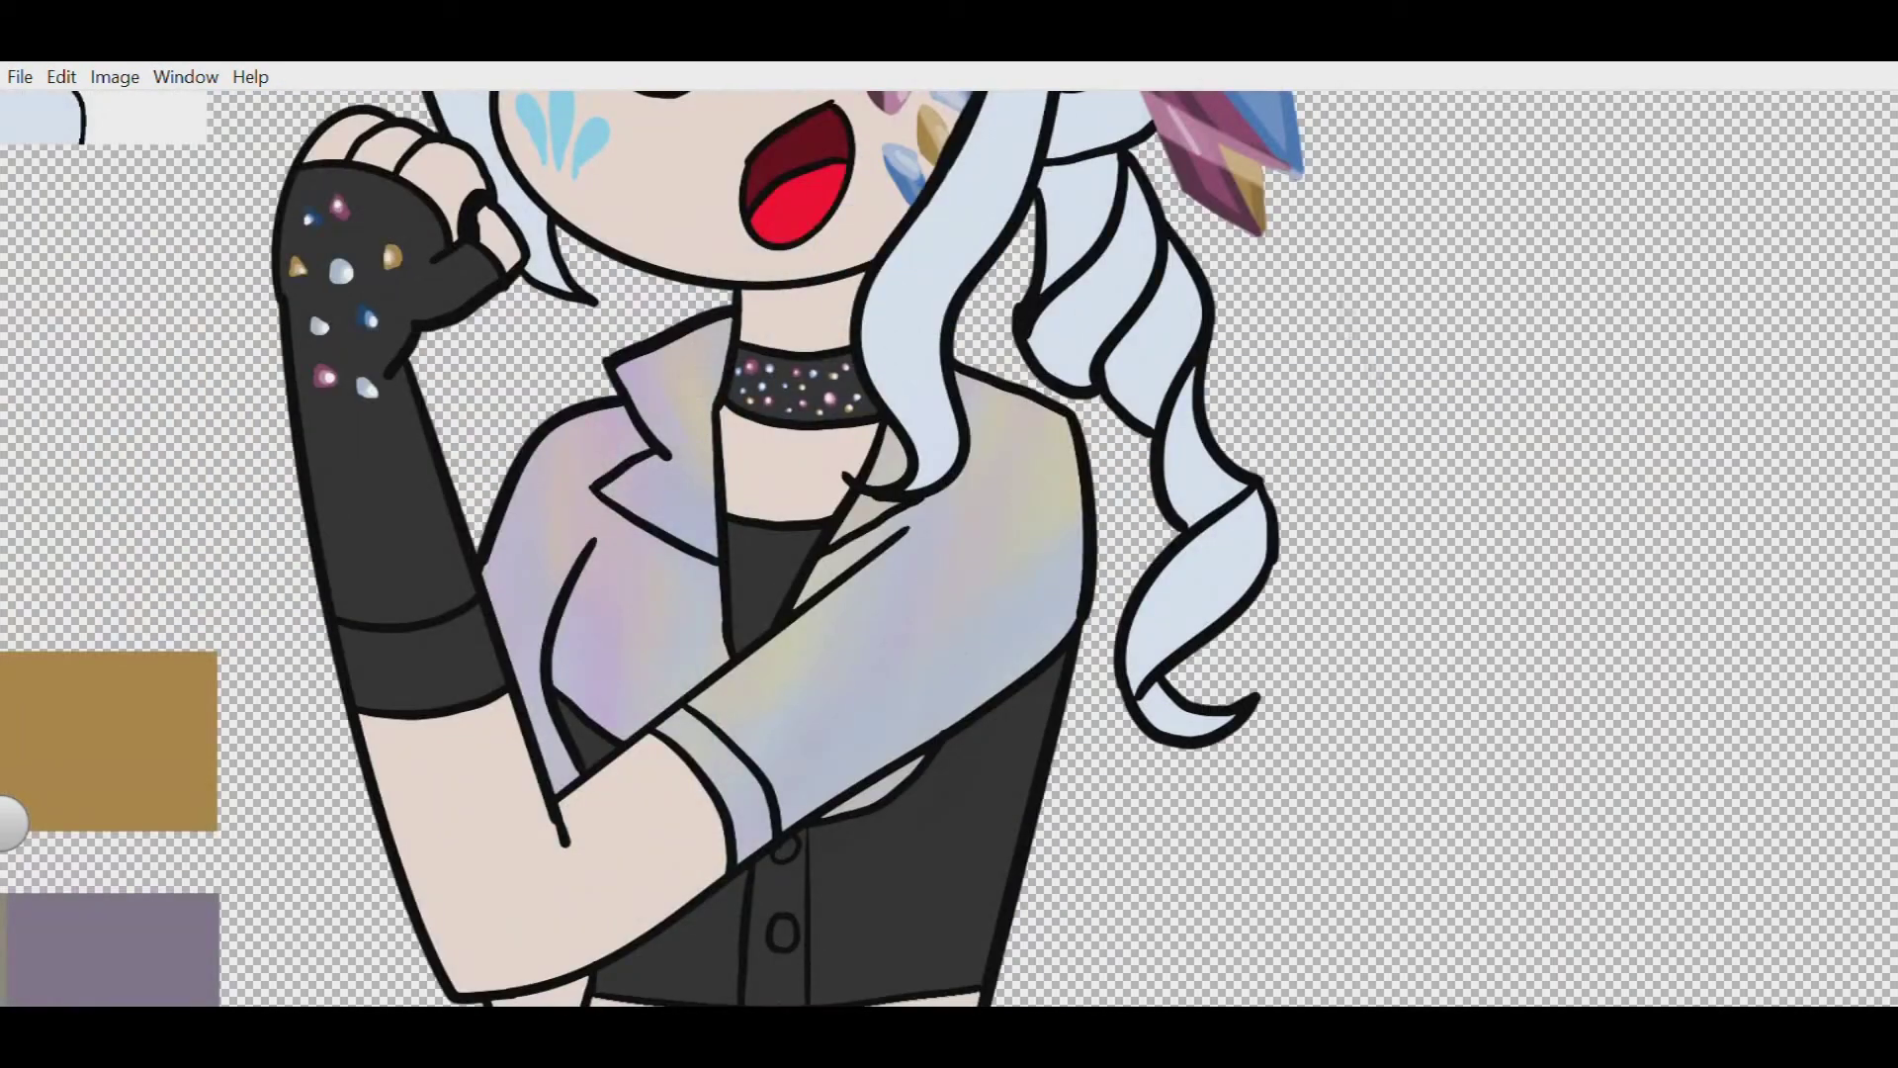
# - Paint soft white highlight streaks on the jacket's sleeve, collar and chest
pyautogui.moveTo(893, 730); pyautogui.dragTo(990, 507)
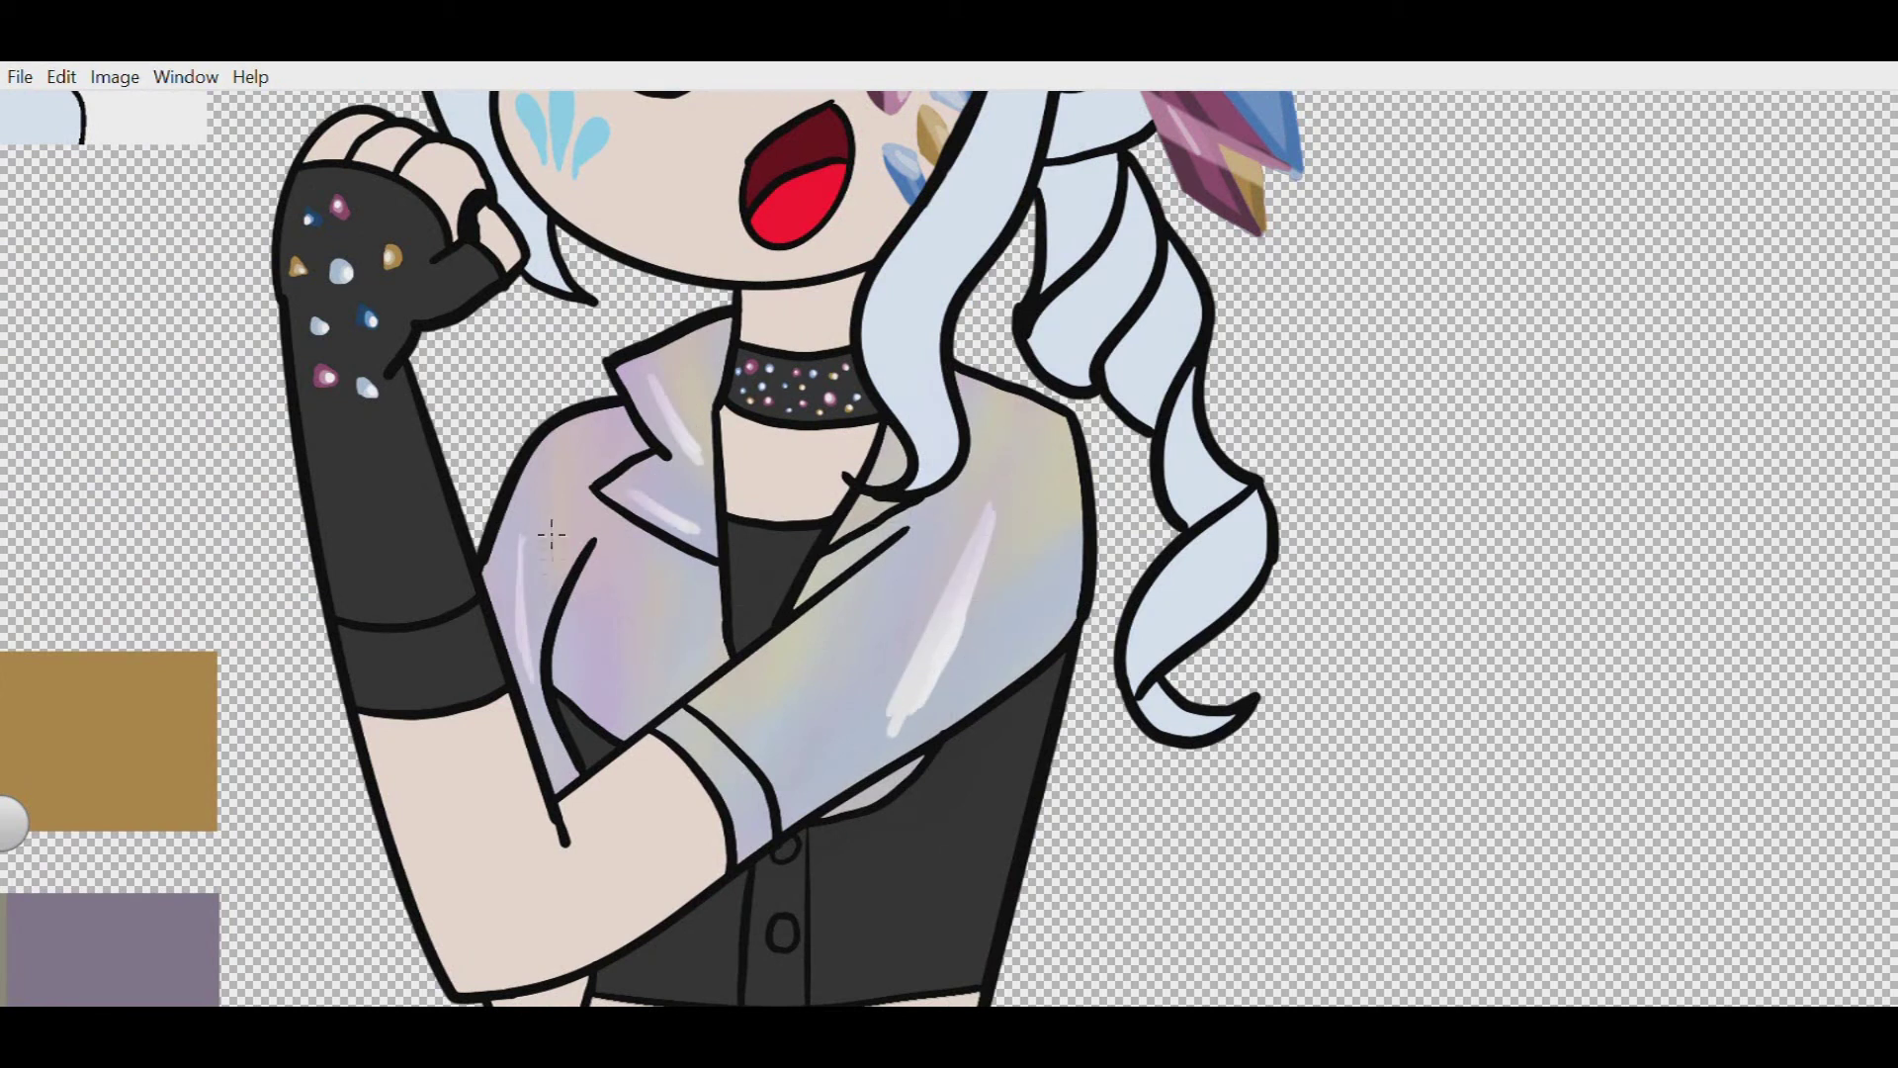
pyautogui.scroll(2, 549, 529)
pyautogui.moveTo(499, 483); pyautogui.dragTo(442, 615)
pyautogui.moveTo(466, 524); pyautogui.dragTo(431, 673)
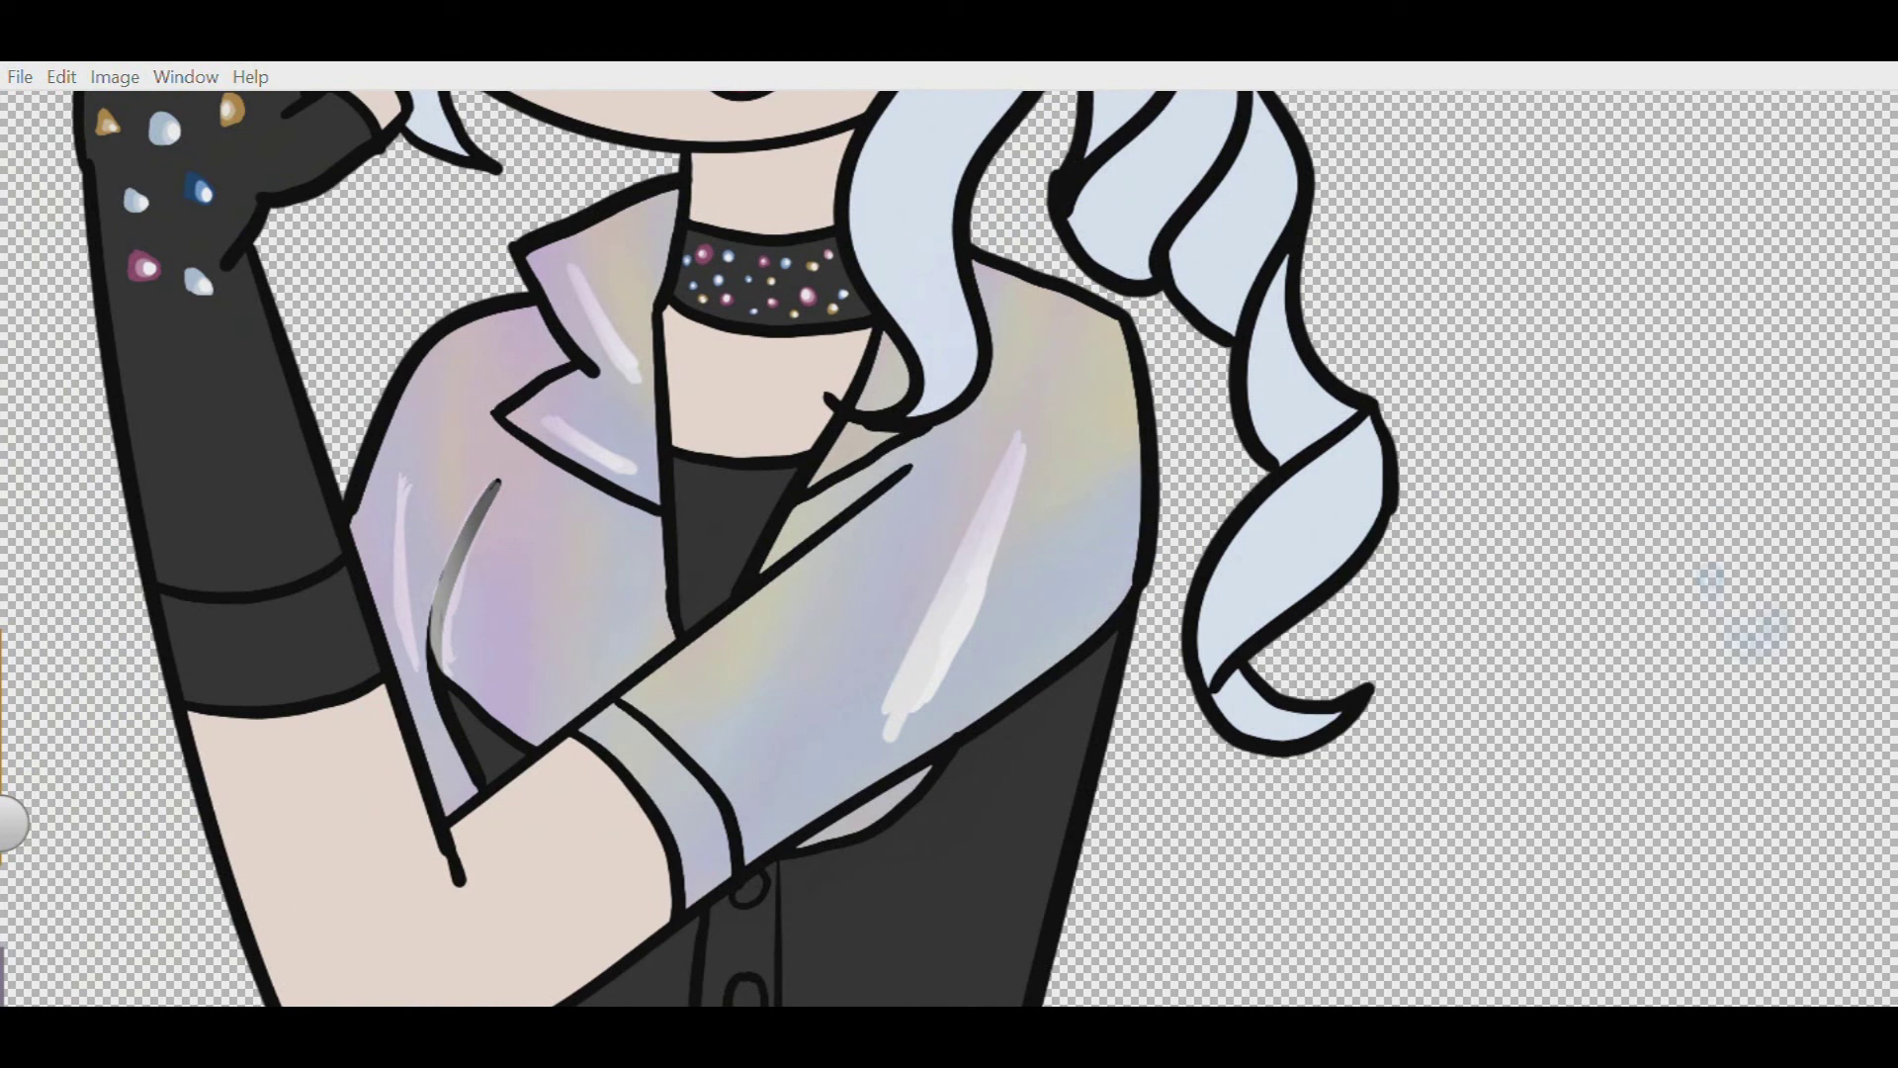
pyautogui.moveTo(497, 482); pyautogui.dragTo(433, 657)
pyautogui.scroll(-2, 514, 479)
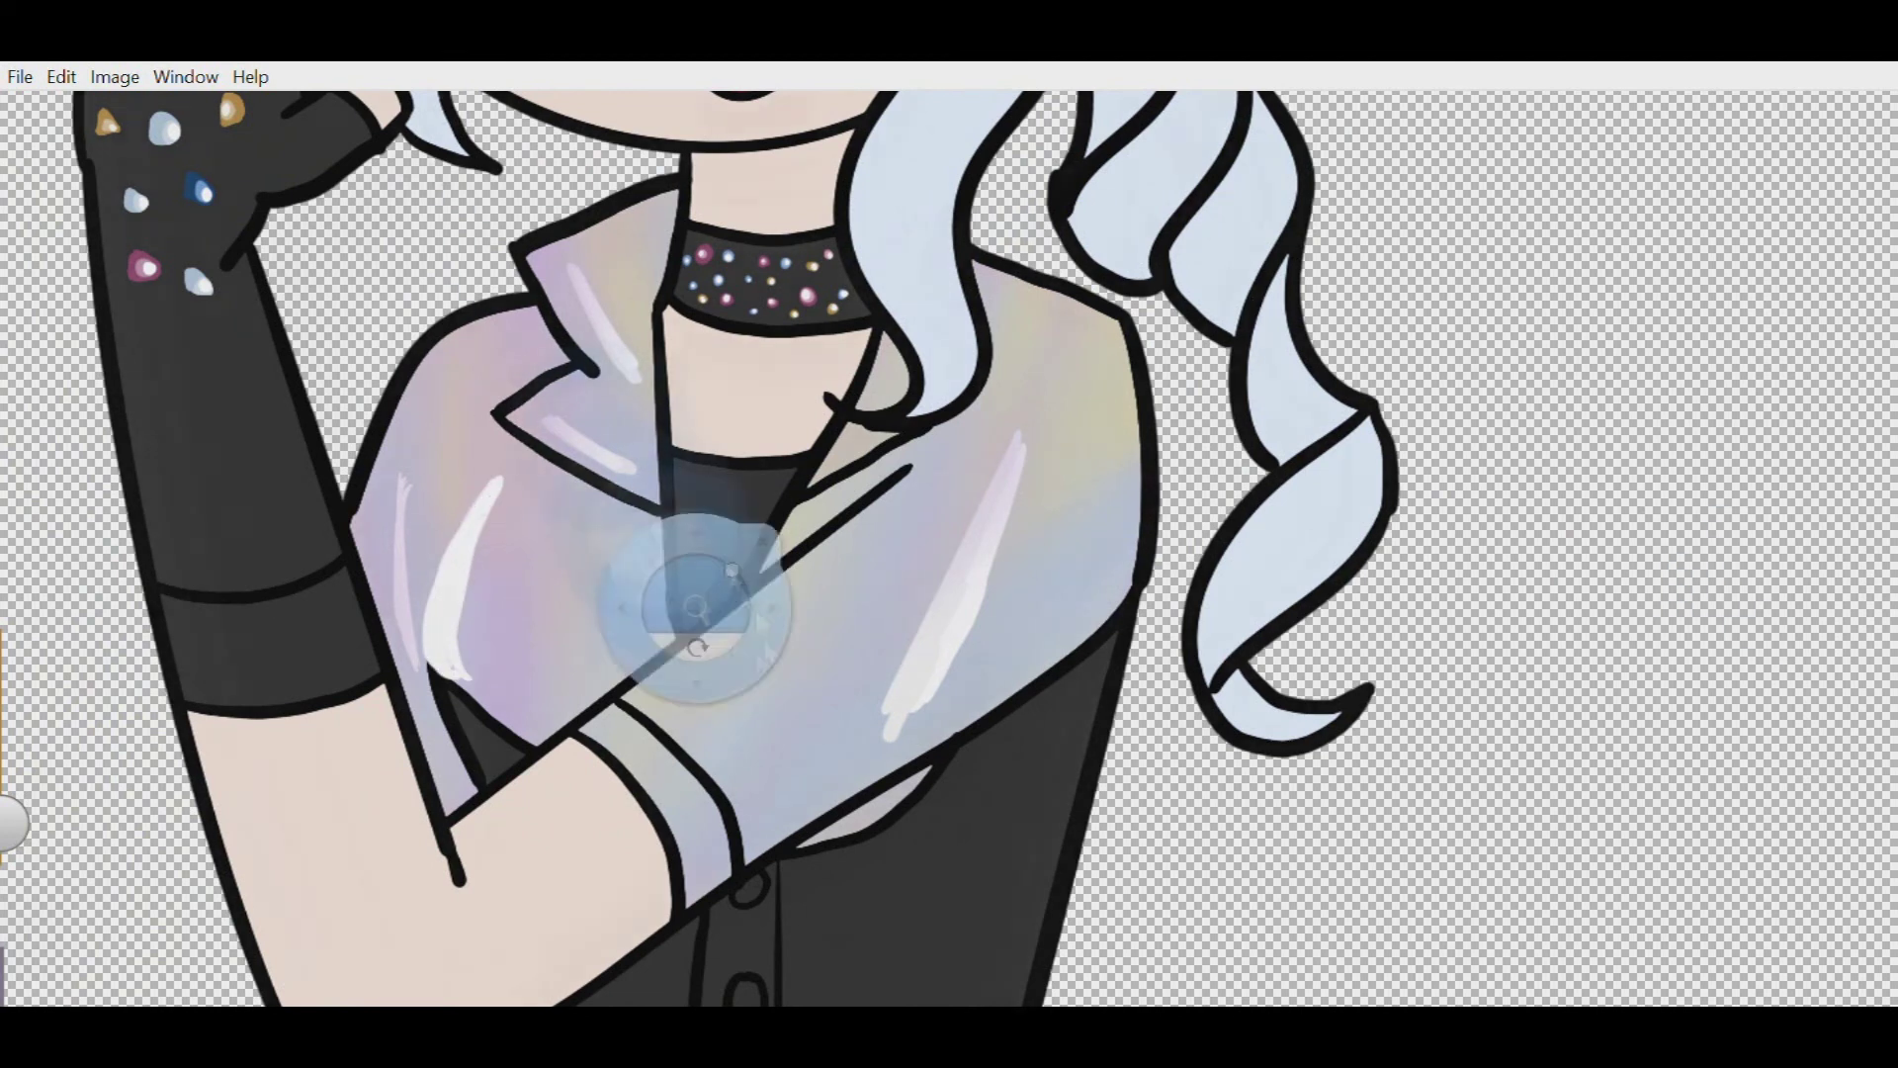
# - Recolour the black outlines of the bent arm's shoulder and the jacket collar and lapel white
pyautogui.moveTo(341, 524); pyautogui.dragTo(492, 358)
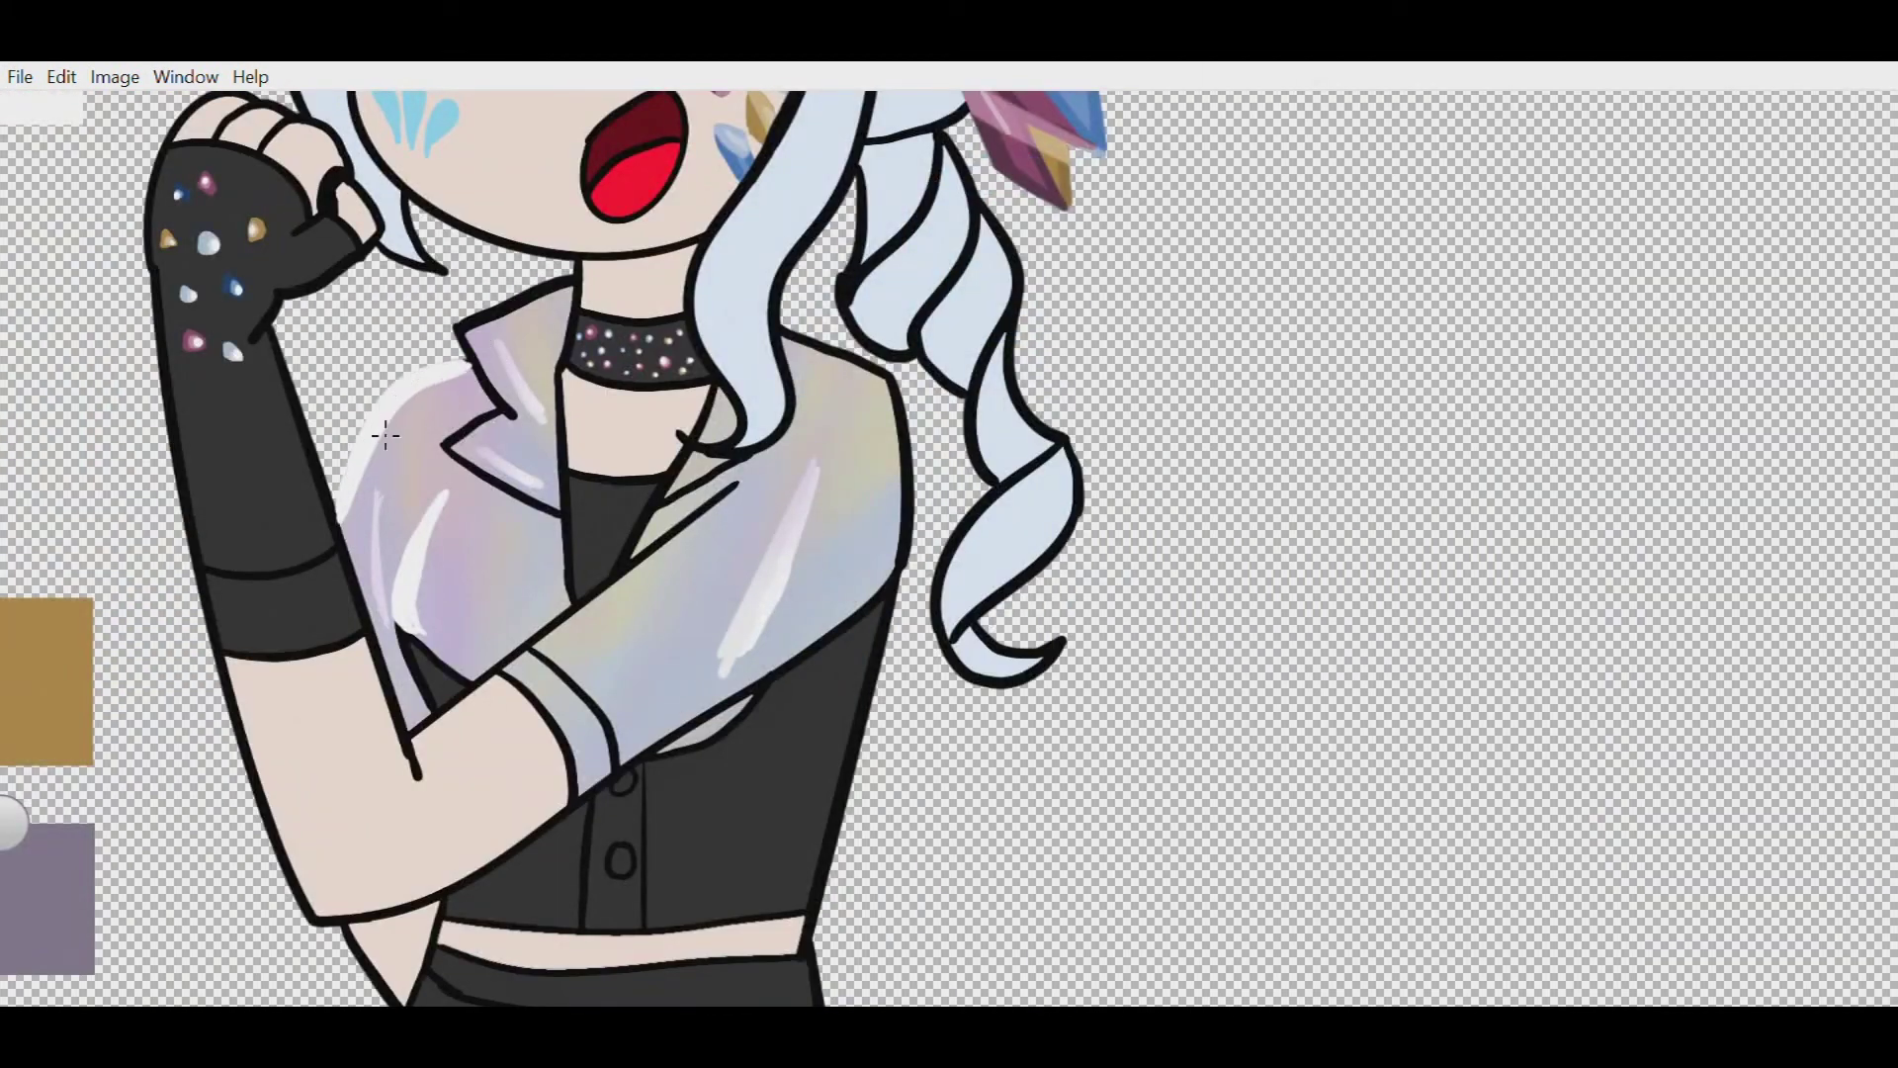
pyautogui.scroll(2, 531, 413)
pyautogui.moveTo(563, 455)
pyautogui.mouseDown()
pyautogui.moveTo(492, 308)
pyautogui.moveTo(675, 229)
pyautogui.moveTo(494, 307)
pyautogui.mouseUp()
pyautogui.moveTo(445, 504)
pyautogui.mouseDown()
pyautogui.moveTo(539, 450)
pyautogui.moveTo(638, 613)
pyautogui.mouseUp()
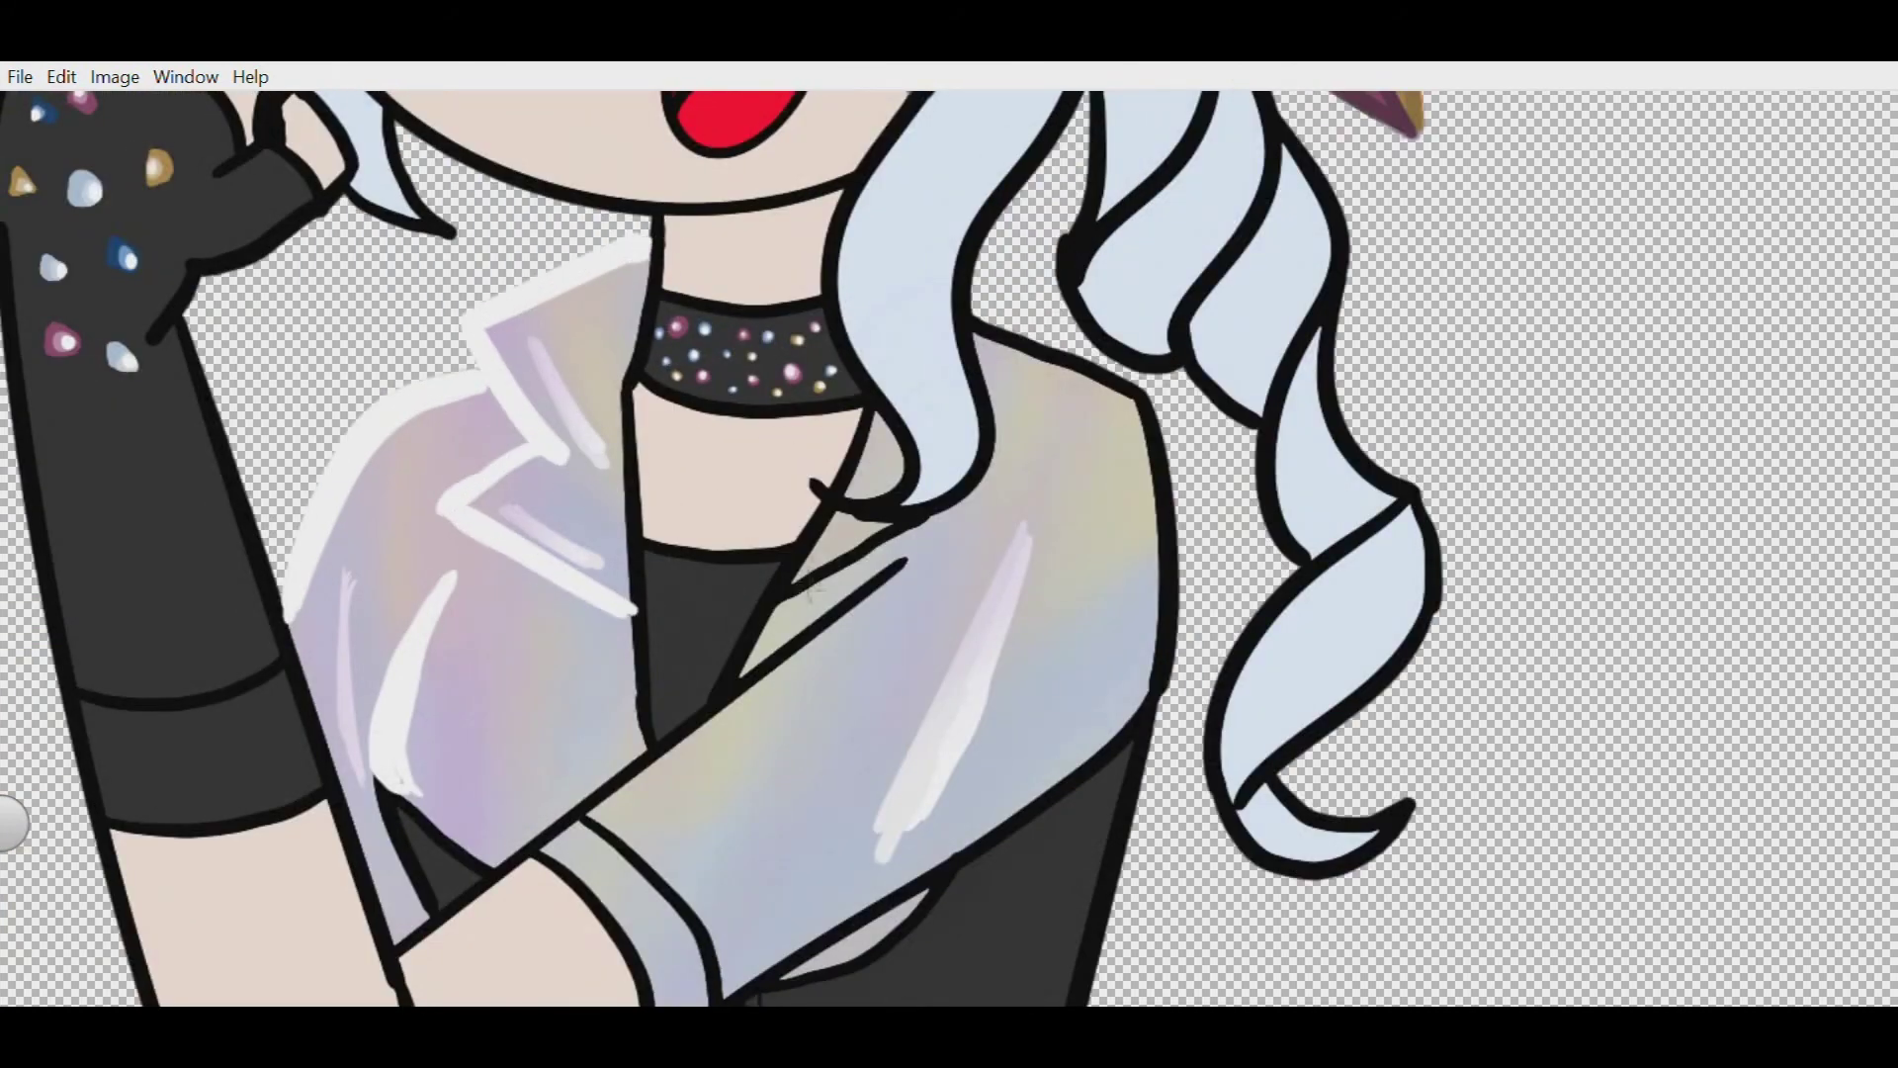
# - Recolour the remaining black jacket outlines white along the front edges, the other shoulder, the sleeve and the cuff
pyautogui.moveTo(869, 403); pyautogui.dragTo(786, 593)
pyautogui.moveTo(628, 385); pyautogui.dragTo(648, 747)
pyautogui.moveTo(974, 316); pyautogui.dragTo(1142, 394)
pyautogui.moveTo(1157, 682)
pyautogui.mouseDown()
pyautogui.moveTo(1147, 373)
pyautogui.moveTo(1165, 389)
pyautogui.mouseUp()
pyautogui.moveTo(978, 416); pyautogui.dragTo(850, 232)
pyautogui.moveTo(786, 365)
pyautogui.mouseDown()
pyautogui.moveTo(418, 647)
pyautogui.moveTo(791, 319)
pyautogui.mouseUp()
pyautogui.moveTo(762, 233); pyautogui.dragTo(579, 509)
pyautogui.moveTo(805, 341); pyautogui.dragTo(658, 450)
# - Trace the hanging ribbon's edges, the sash's border and its fold lines in white
pyautogui.moveTo(395, 652)
pyautogui.mouseDown()
pyautogui.moveTo(545, 862)
pyautogui.moveTo(1070, 476)
pyautogui.moveTo(1015, 546)
pyautogui.moveTo(549, 843)
pyautogui.moveTo(520, 736)
pyautogui.moveTo(438, 646)
pyautogui.moveTo(485, 613)
pyautogui.moveTo(609, 762)
pyautogui.mouseUp()
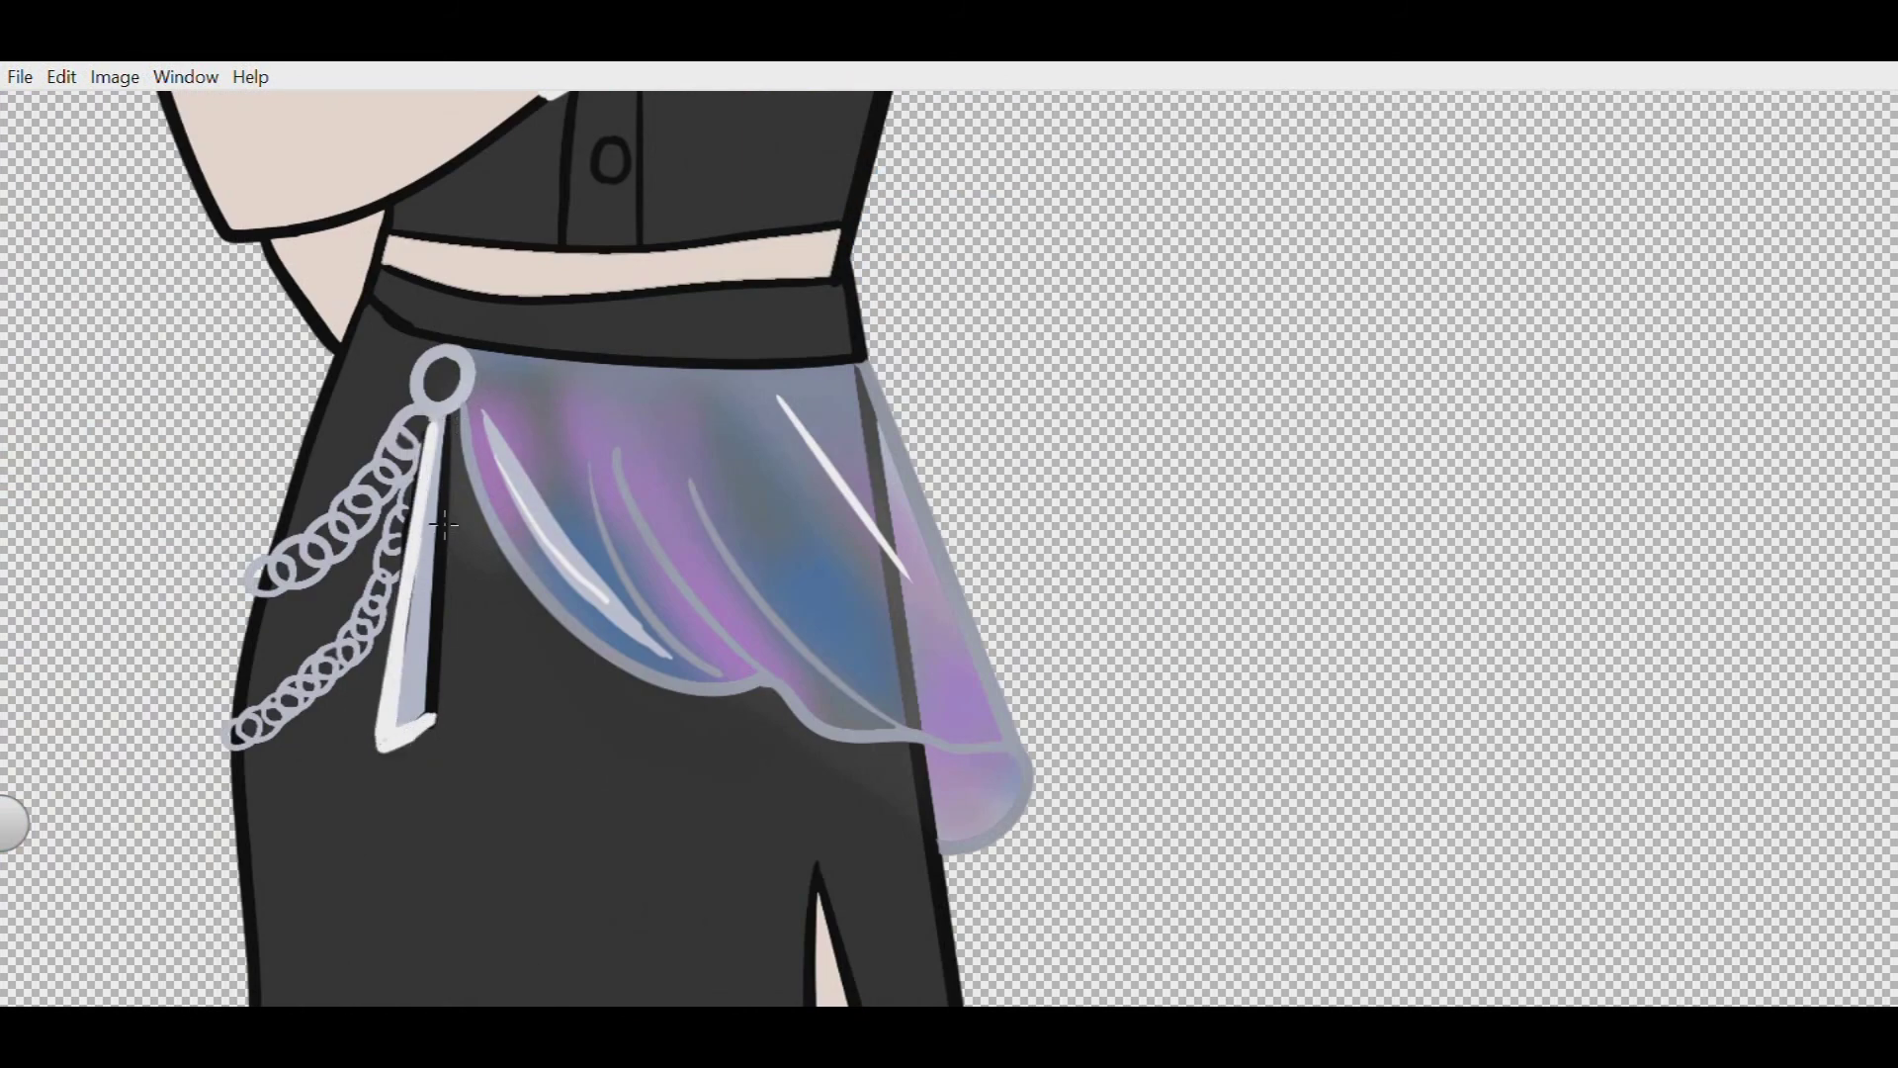
pyautogui.click(444, 525)
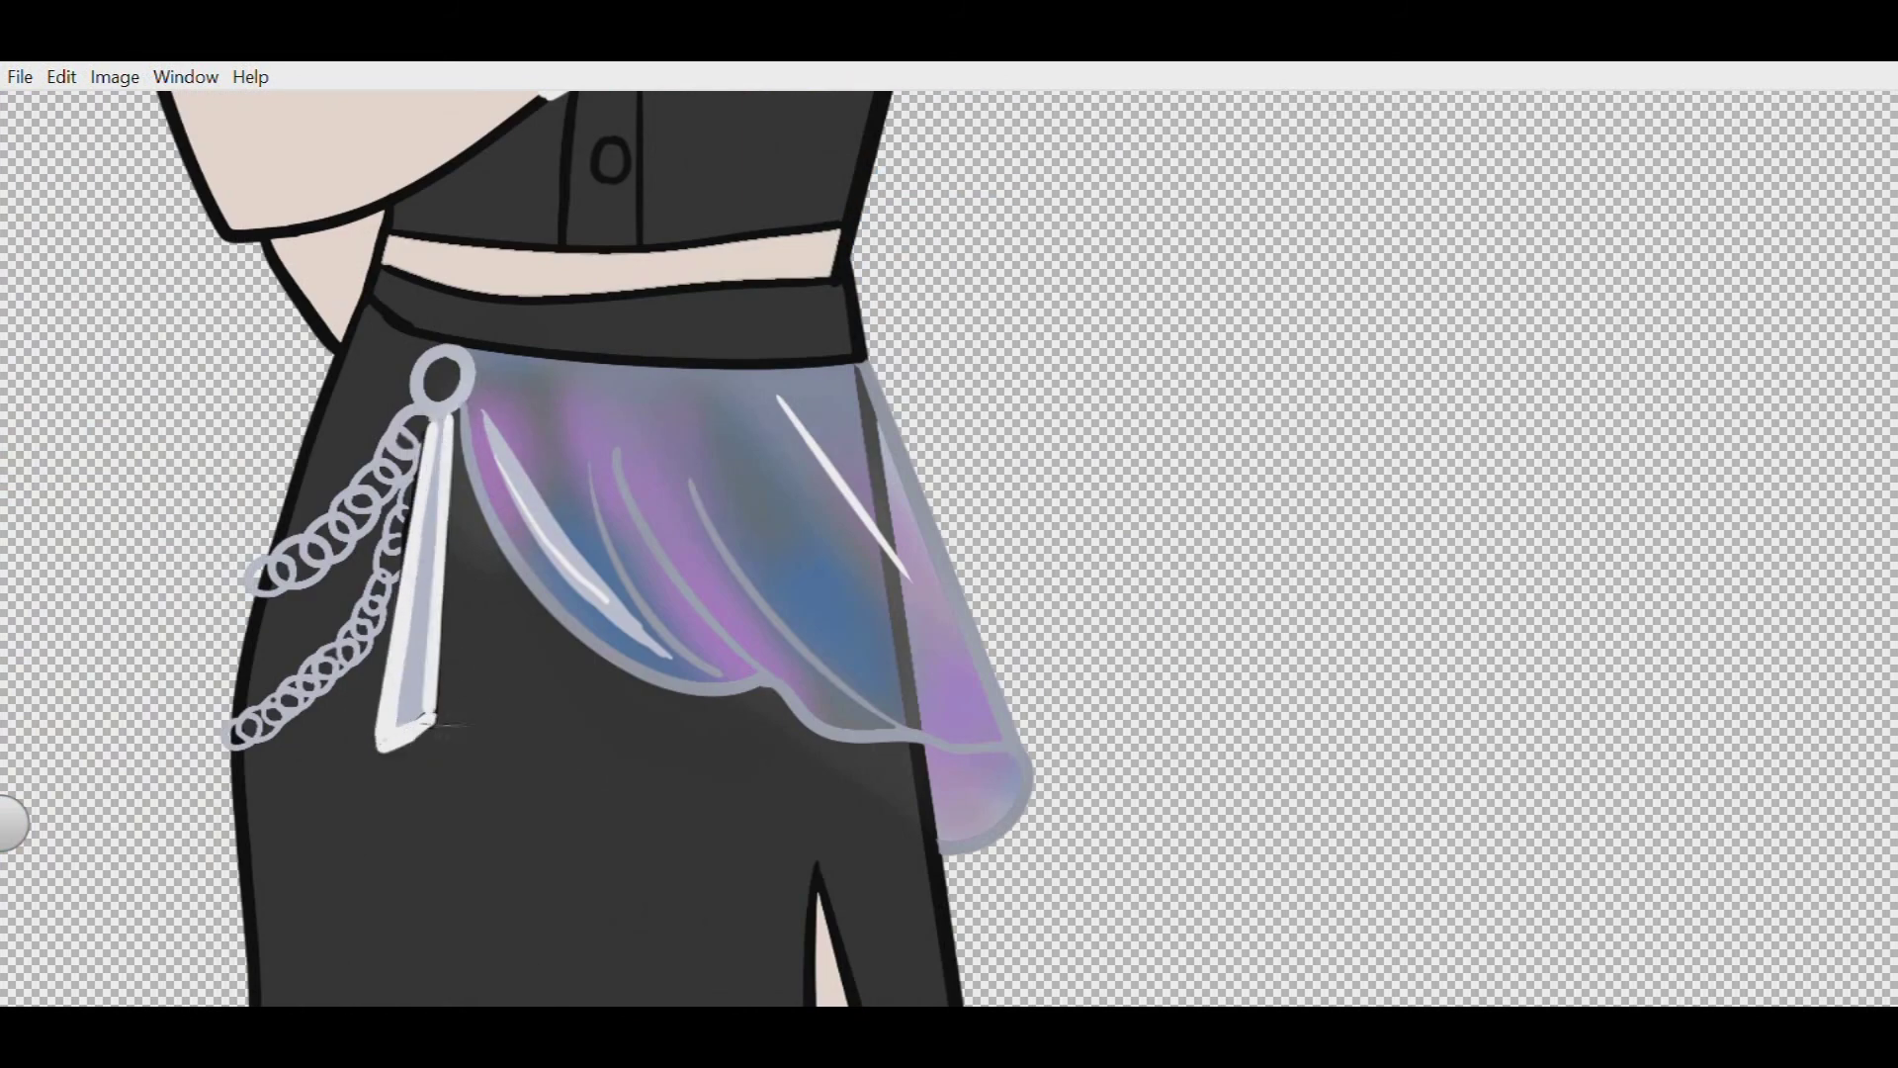
pyautogui.moveTo(486, 405)
pyautogui.mouseDown()
pyautogui.moveTo(692, 697)
pyautogui.moveTo(914, 740)
pyautogui.moveTo(1026, 806)
pyautogui.mouseUp()
pyautogui.moveTo(862, 361)
pyautogui.mouseDown()
pyautogui.moveTo(940, 468)
pyautogui.moveTo(985, 828)
pyautogui.moveTo(1005, 745)
pyautogui.moveTo(939, 848)
pyautogui.mouseUp()
pyautogui.moveTo(692, 667); pyautogui.dragTo(593, 465)
pyautogui.moveTo(747, 677)
pyautogui.mouseDown()
pyautogui.moveTo(619, 447)
pyautogui.moveTo(899, 722)
pyautogui.mouseUp()
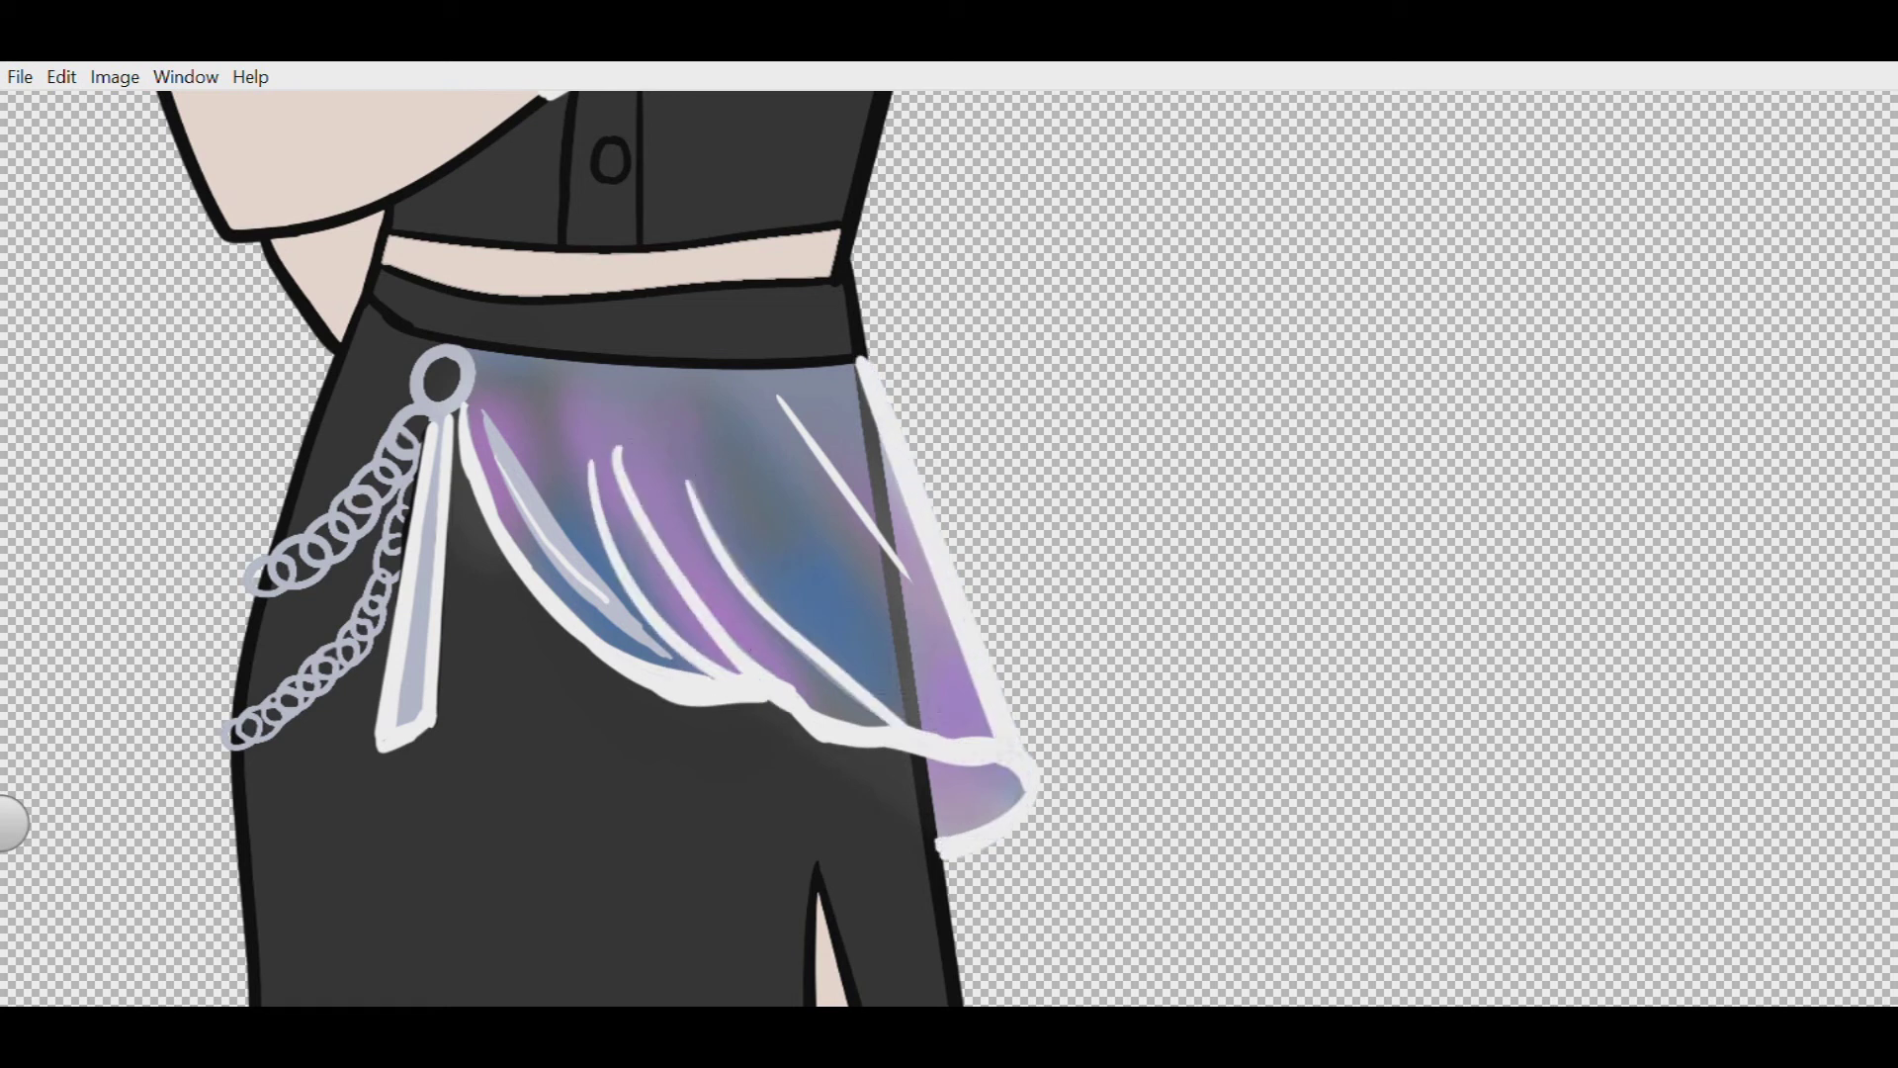
# - Undo the last sash fold strokes, redraw the long fold line in white, and tidy the ring and the sash's lower edge
pyautogui.hotkey('ctrl', 'z')
pyautogui.hotkey('ctrl', 'z')
pyautogui.moveTo(692, 477); pyautogui.dragTo(899, 722)
pyautogui.moveTo(443, 348); pyautogui.dragTo(465, 400)
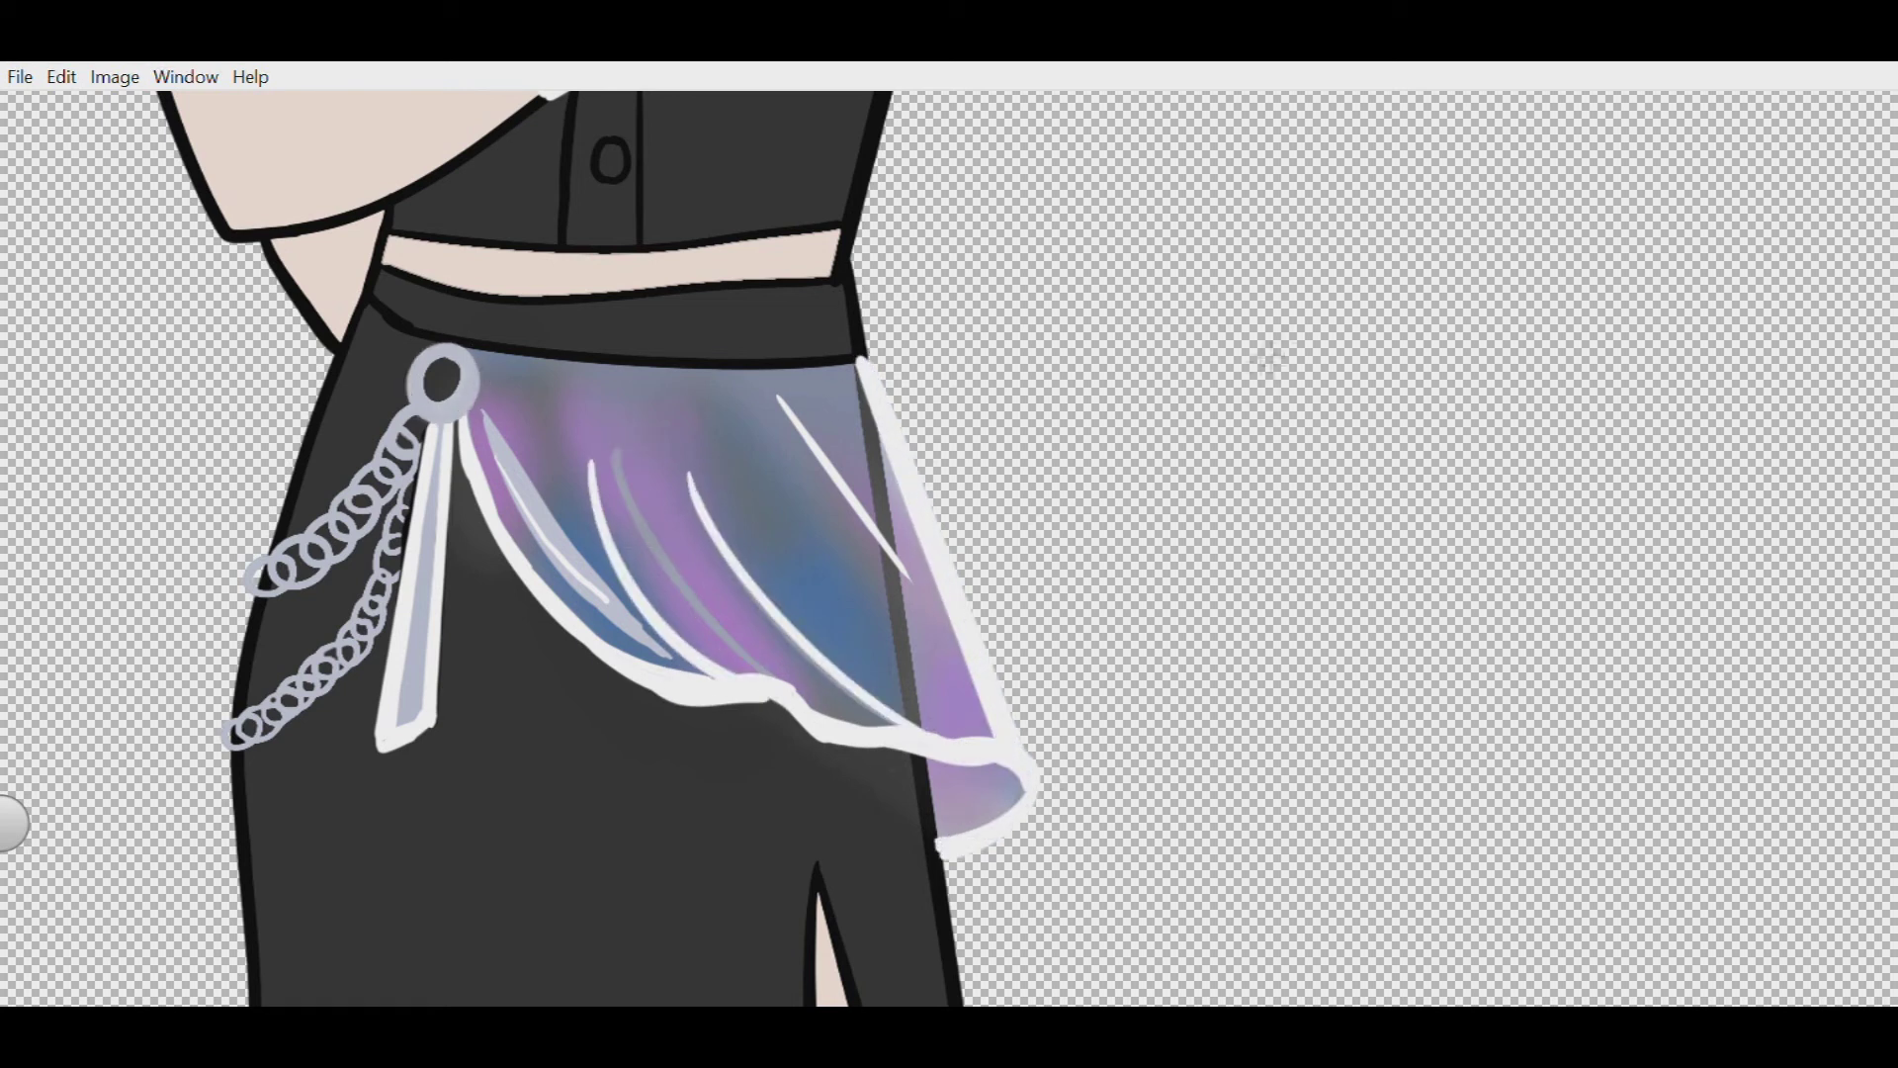
pyautogui.moveTo(623, 674); pyautogui.dragTo(860, 746)
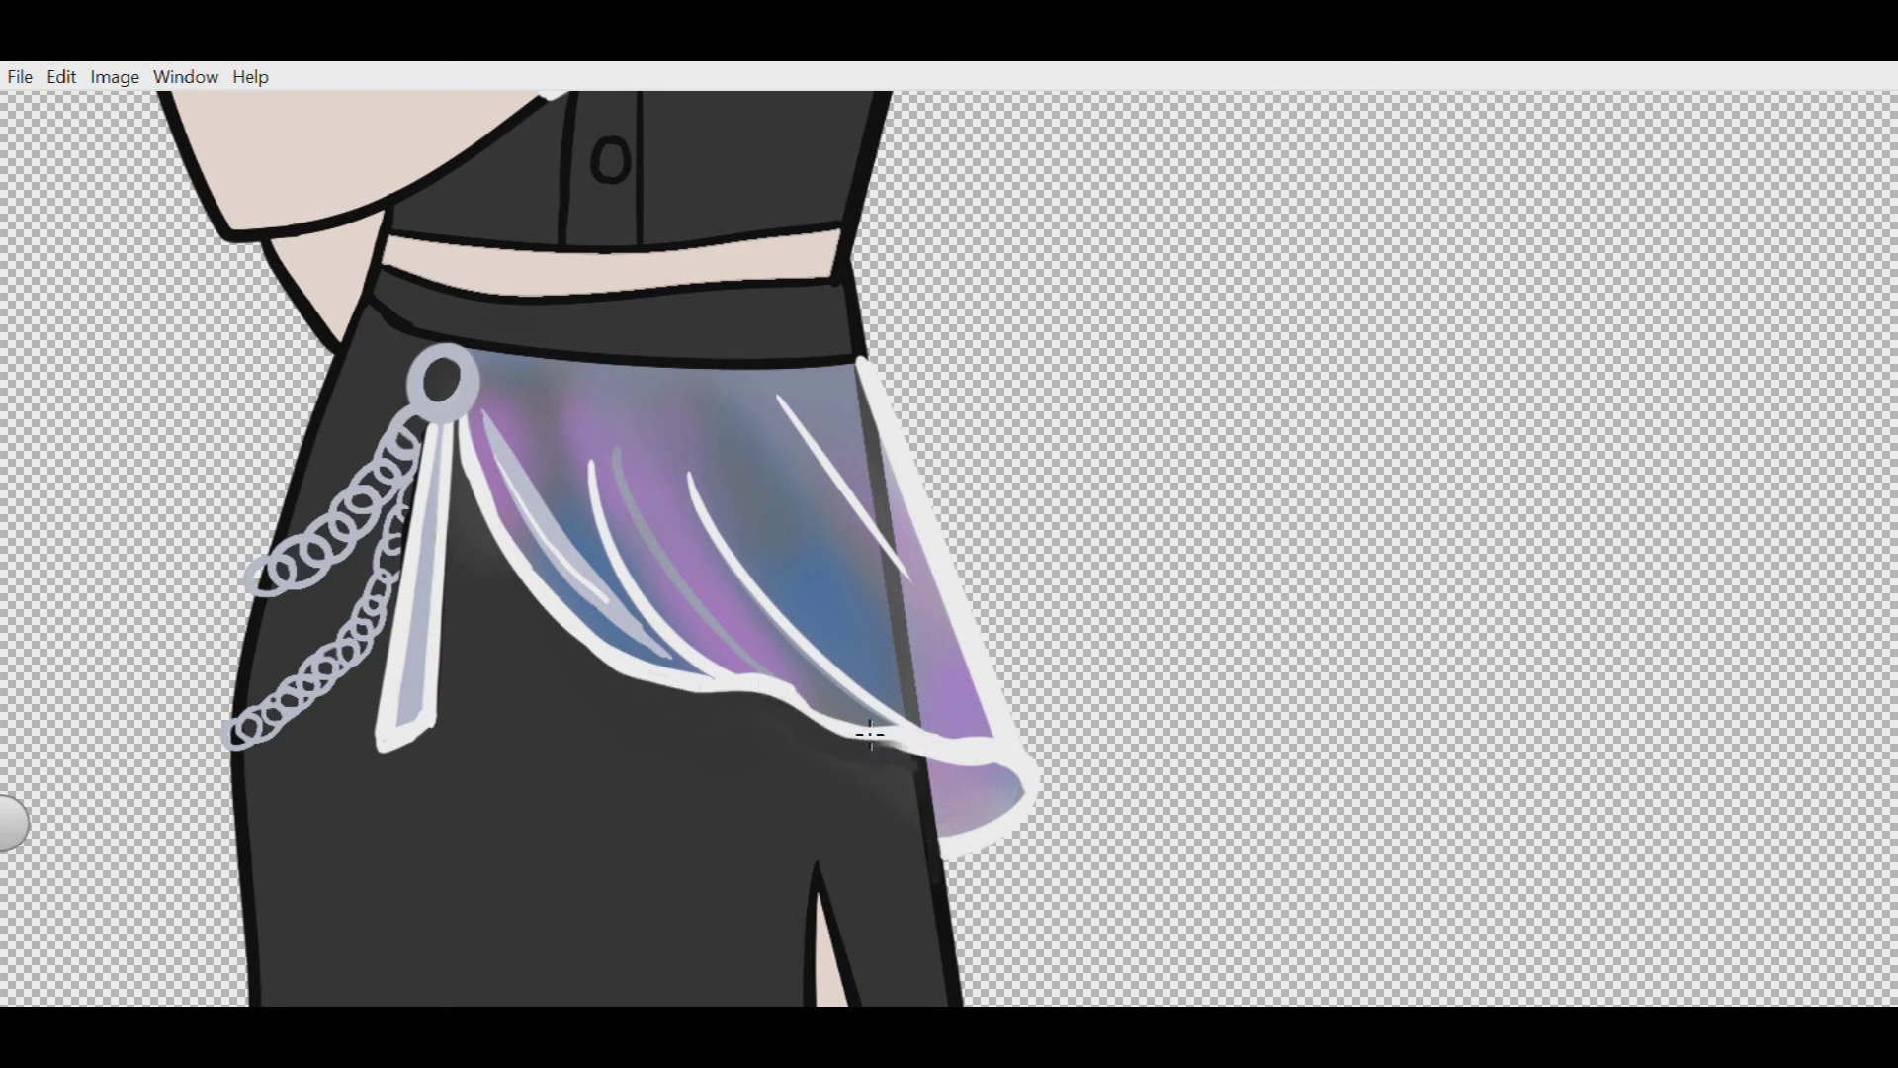
# - Paint soft grey shadows under the fringe, nose and chin and on the hair behind the crystals
pyautogui.scroll(-6, 949, 544)
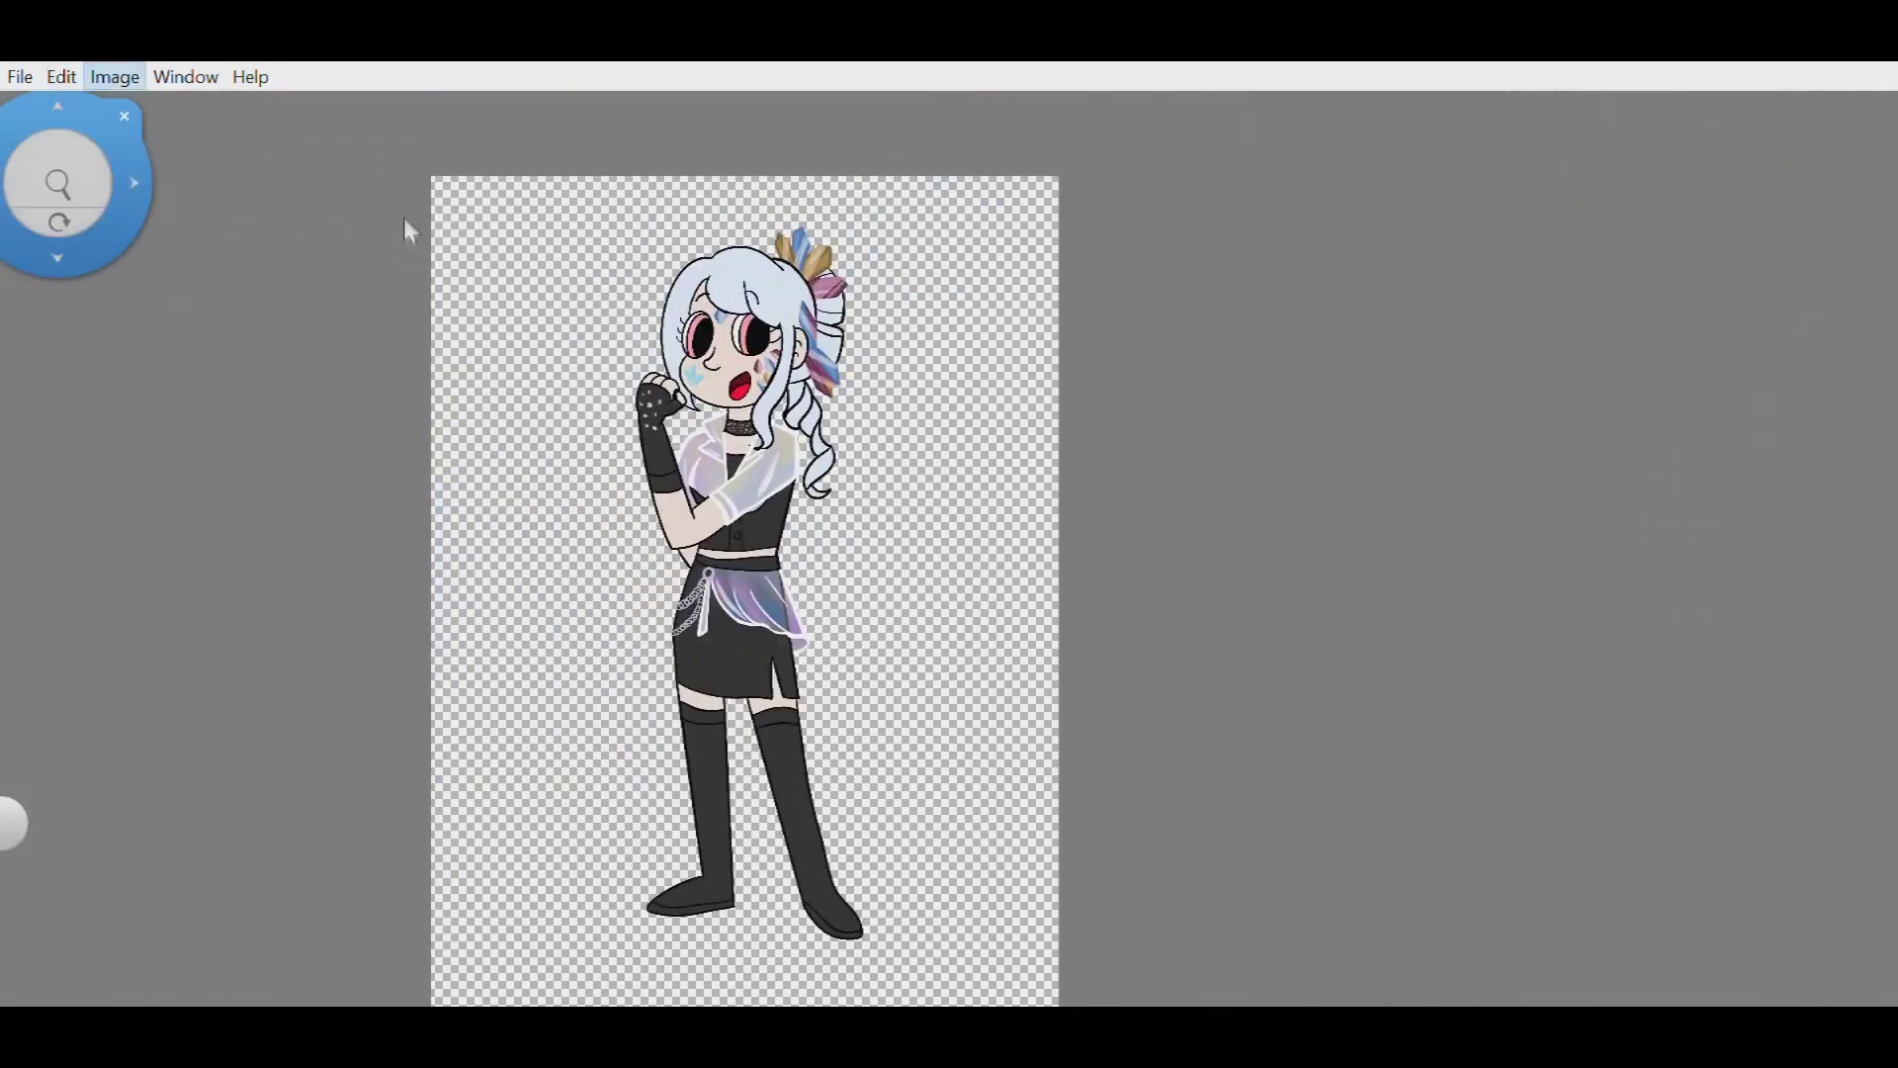
pyautogui.moveTo(1740, 533); pyautogui.dragTo(582, 465)
pyautogui.scroll(5, 878, 414)
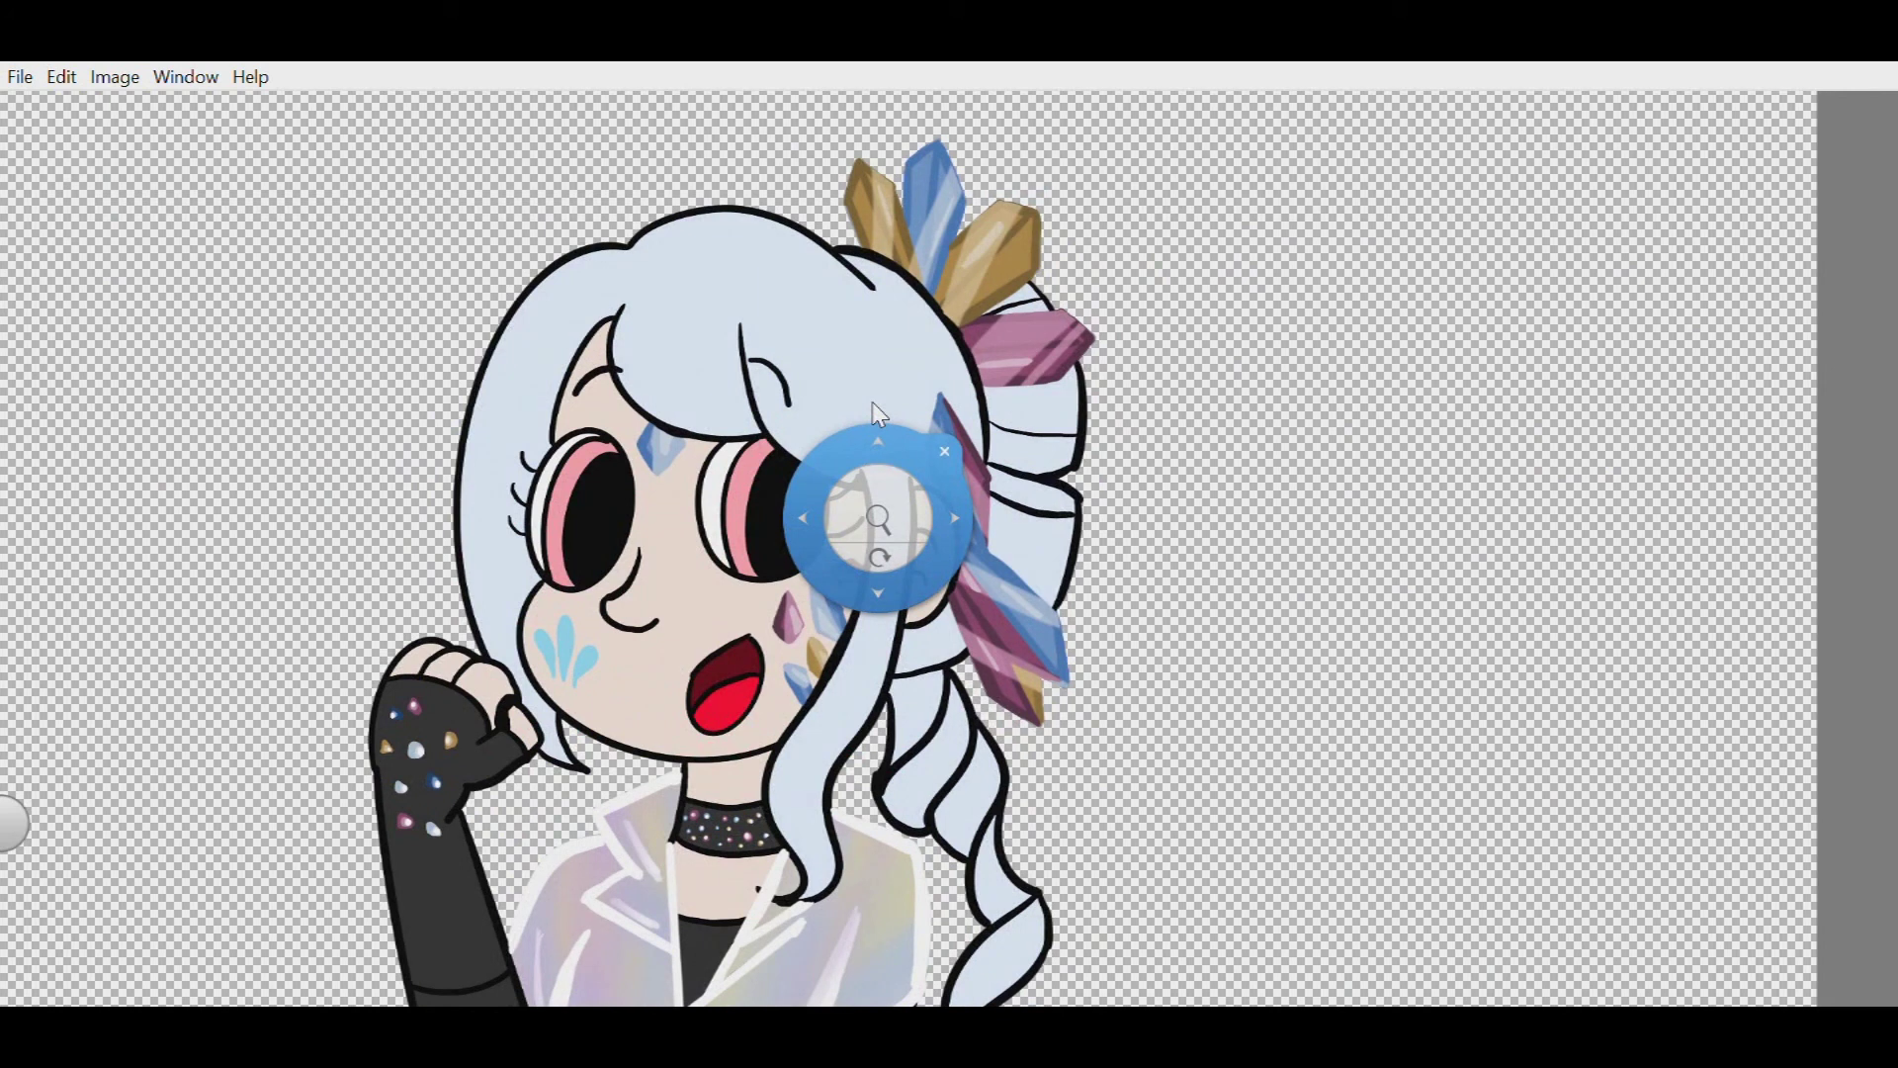
pyautogui.moveTo(872, 401); pyautogui.dragTo(883, 341)
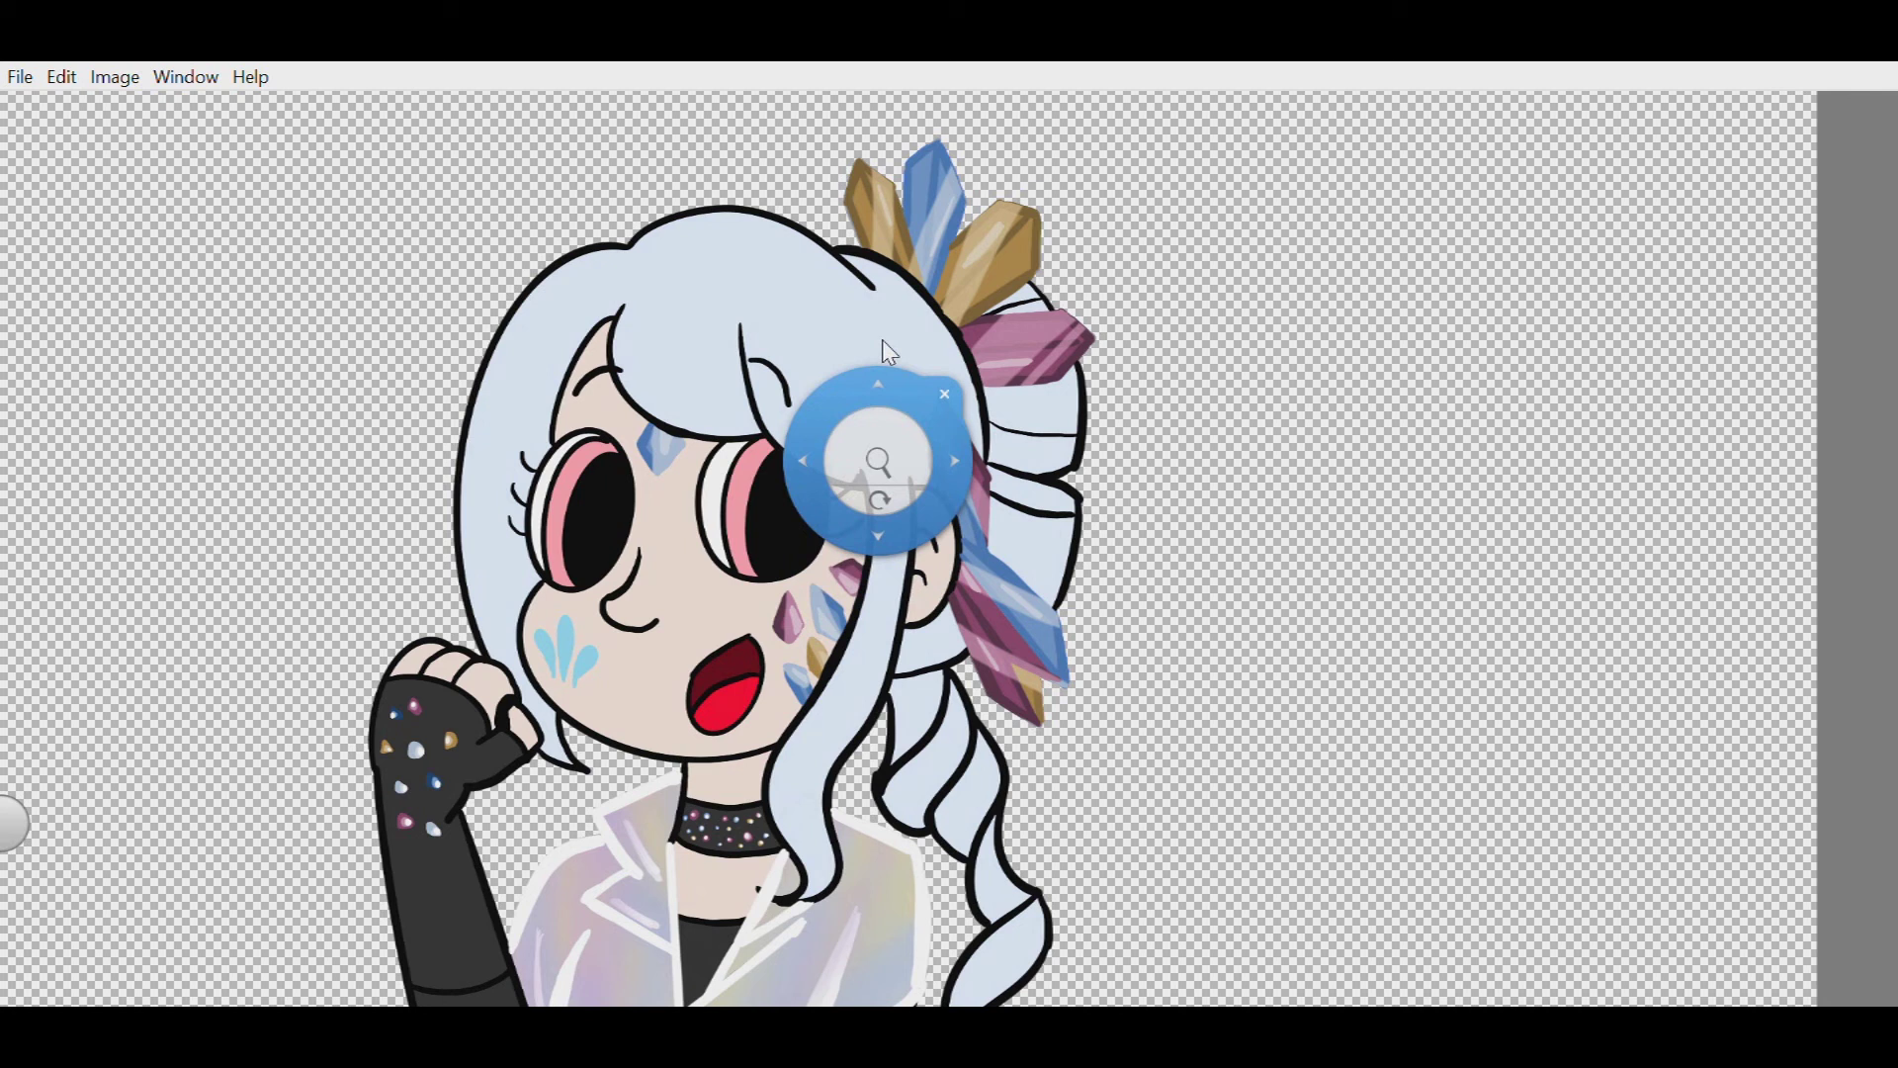
pyautogui.click(944, 394)
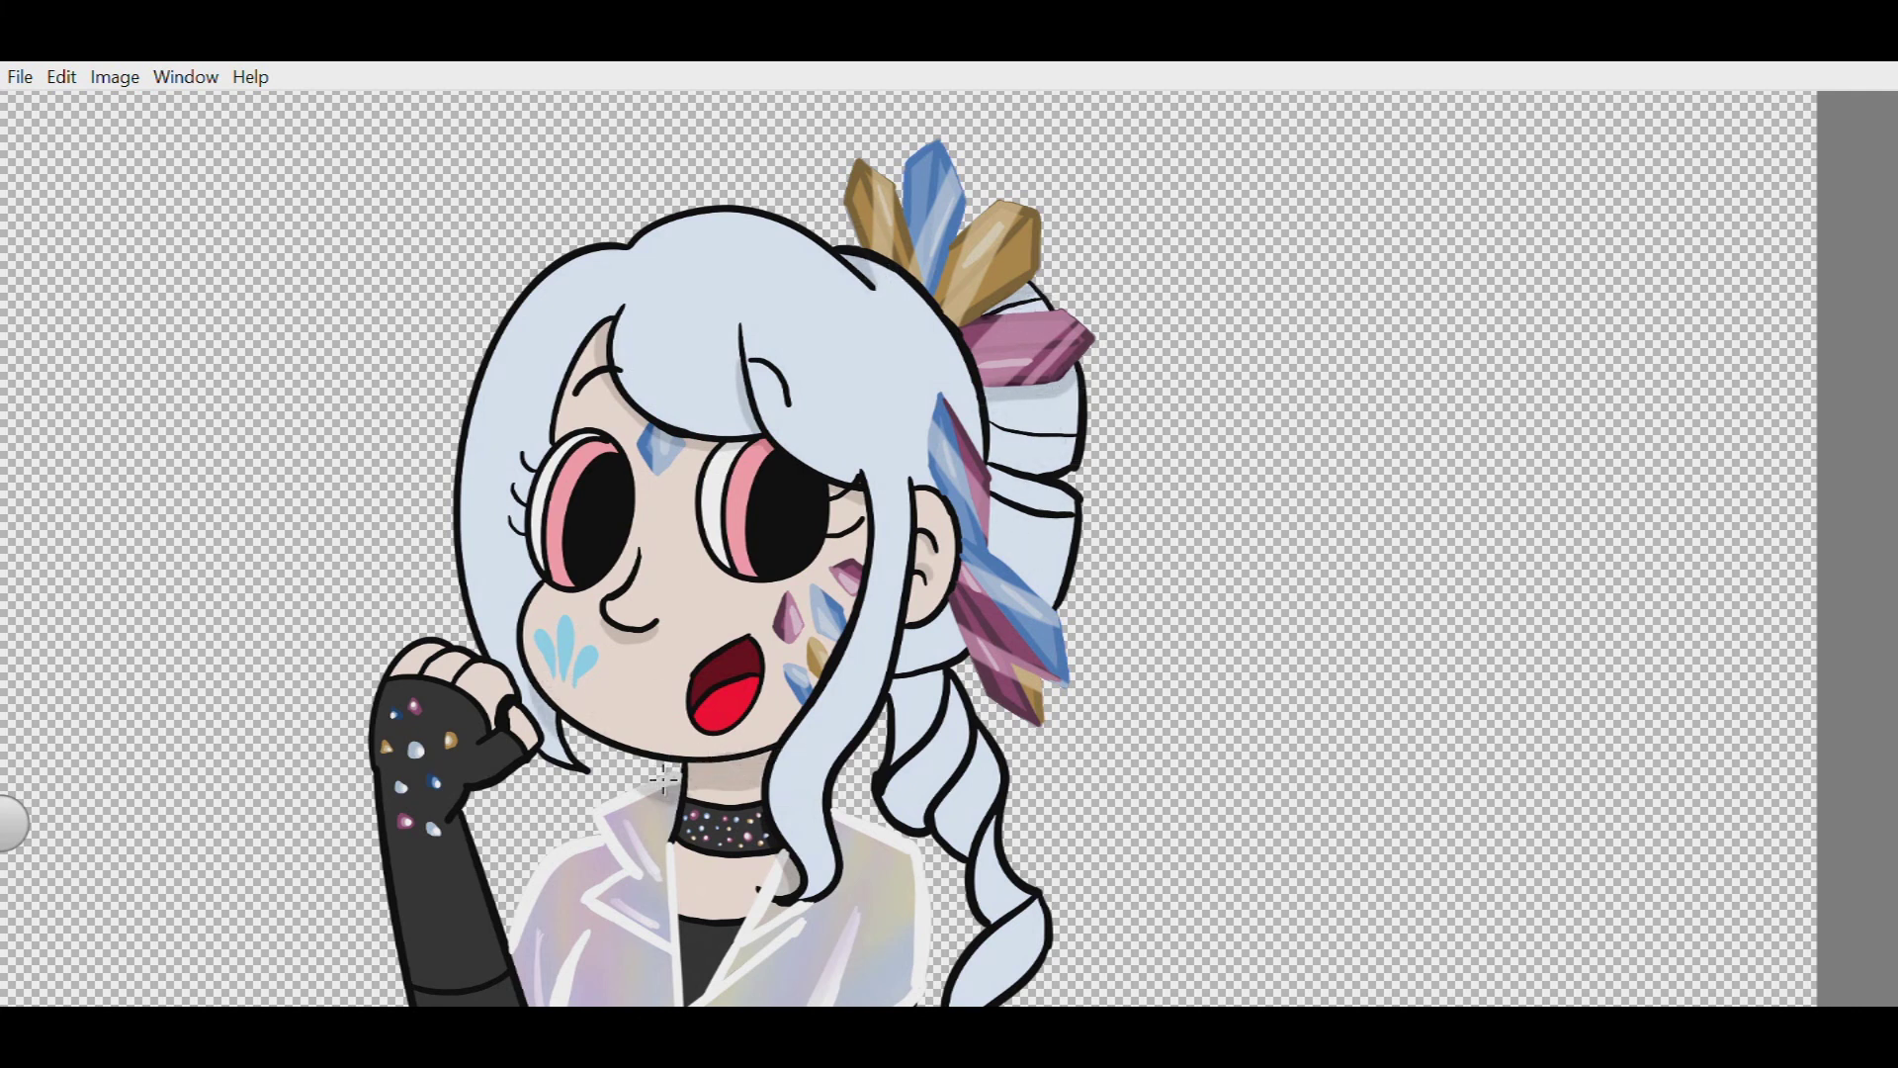
pyautogui.moveTo(836, 894)
pyautogui.mouseDown()
pyautogui.moveTo(871, 833)
pyautogui.moveTo(913, 809)
pyautogui.moveTo(955, 920)
pyautogui.moveTo(971, 600)
pyautogui.moveTo(908, 676)
pyautogui.moveTo(972, 788)
pyautogui.mouseUp()
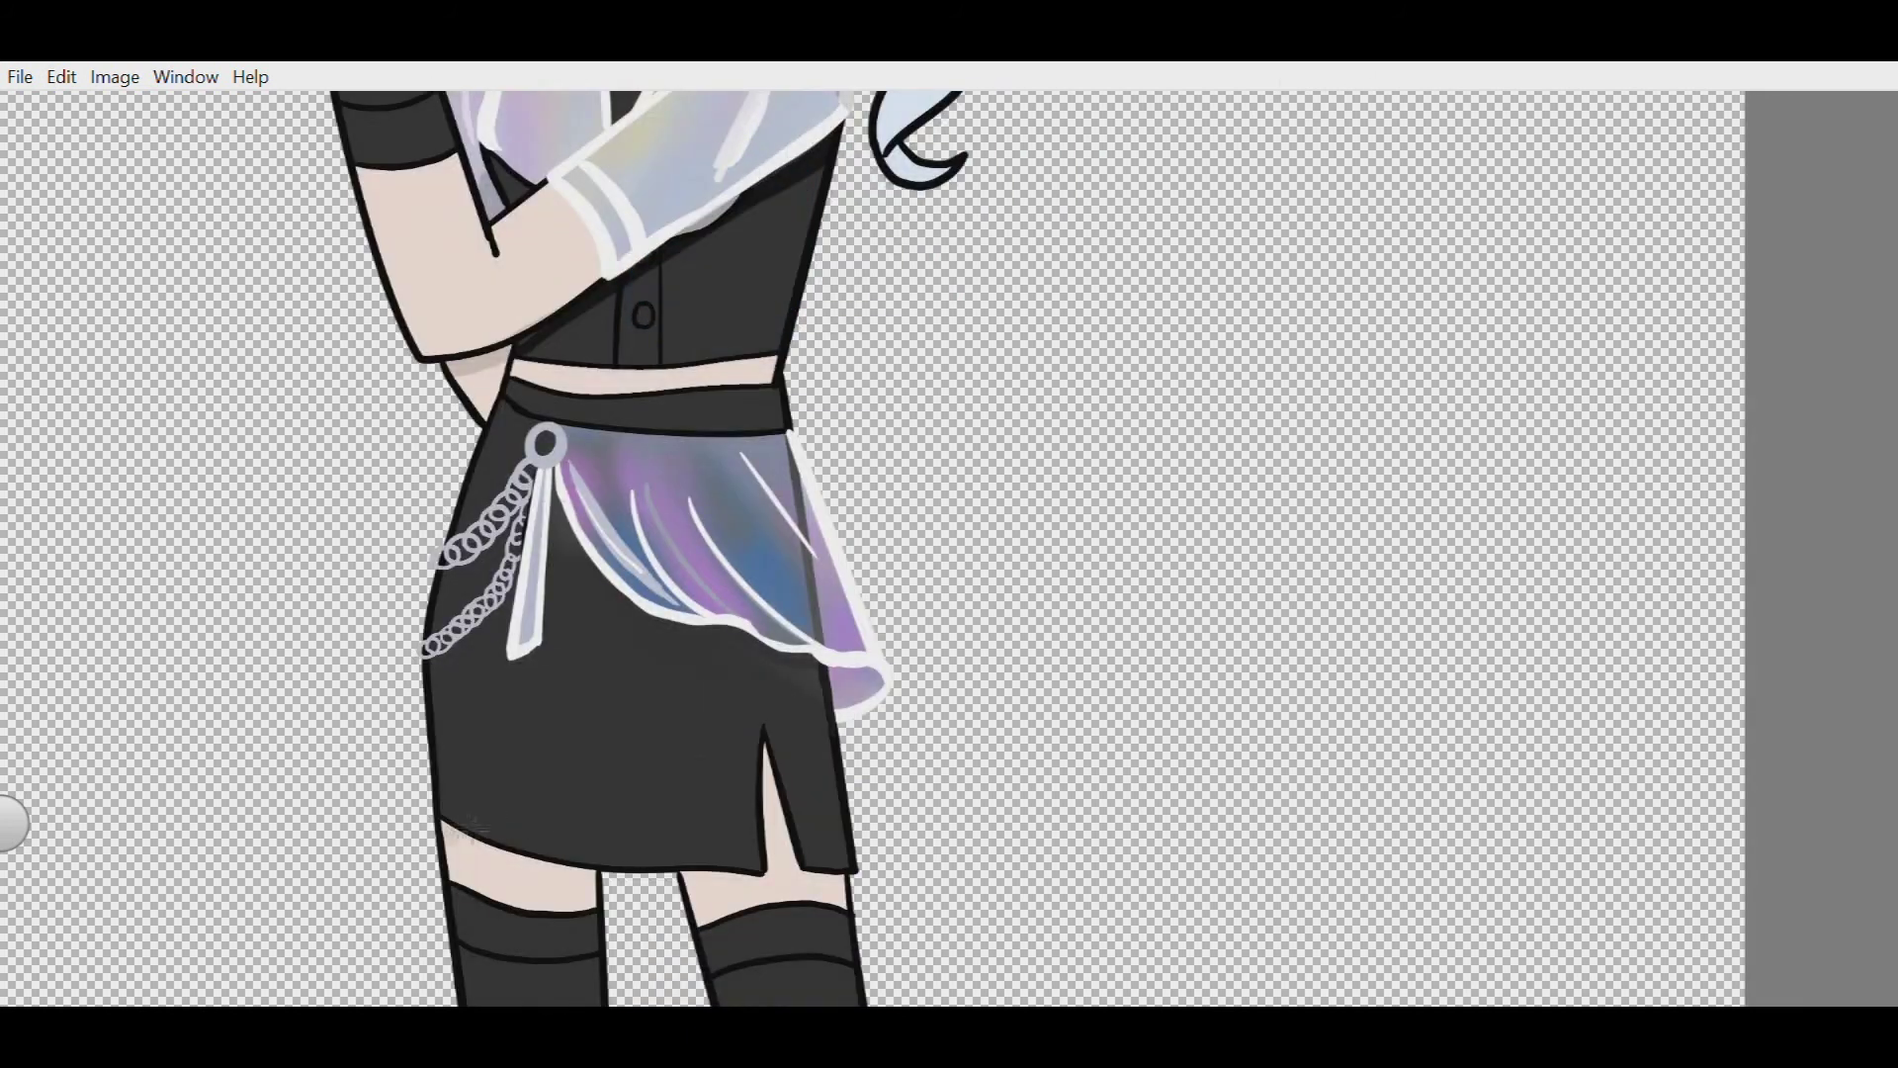
# - Shade the skin of both thighs beneath the skirt hem and inside the skirt slit
pyautogui.moveTo(445, 828); pyautogui.dragTo(597, 893)
pyautogui.moveTo(746, 896)
pyautogui.mouseDown()
pyautogui.moveTo(702, 887)
pyautogui.moveTo(771, 882)
pyautogui.mouseUp()
pyautogui.moveTo(764, 749); pyautogui.dragTo(781, 885)
pyautogui.moveTo(774, 781); pyautogui.dragTo(840, 875)
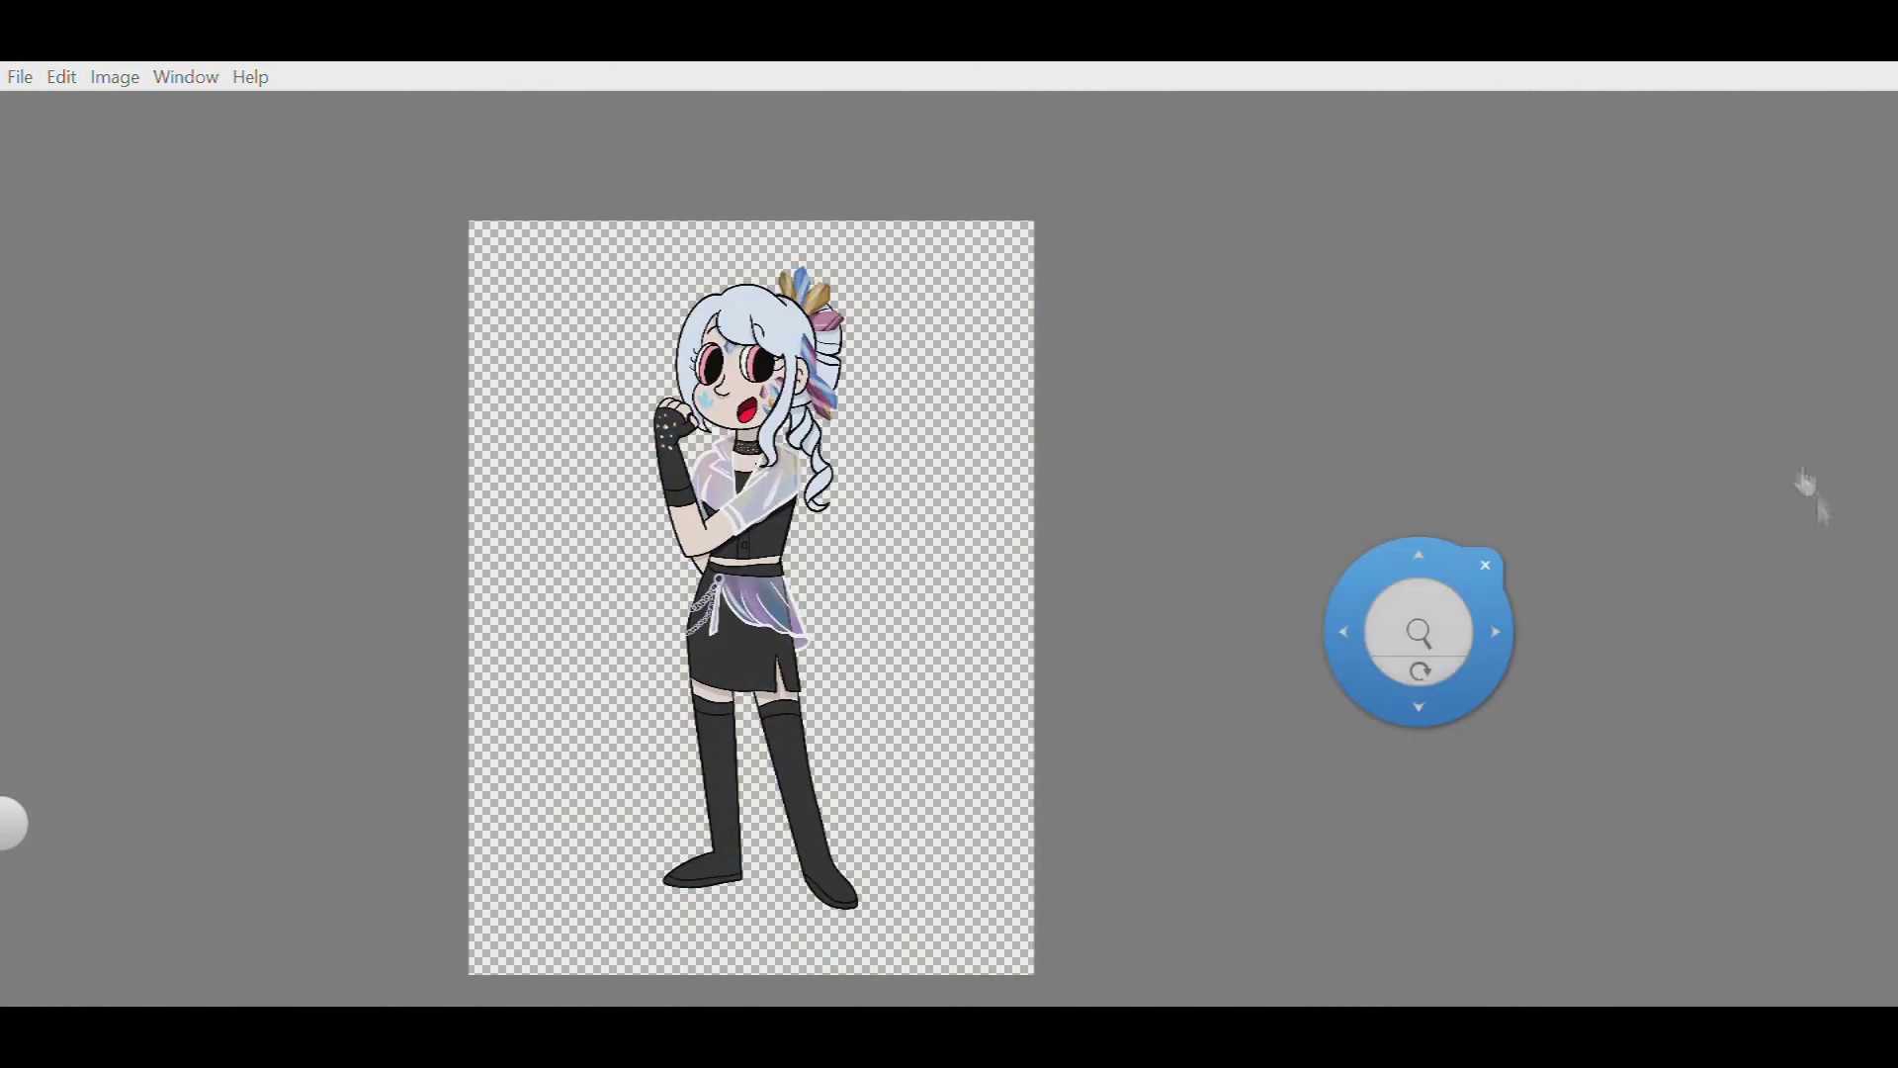
# - Add a dark grey background and paint a soft circular glow of pink, lilac-blue and orange behind the character
pyautogui.moveTo(1509, 746); pyautogui.dragTo(1325, 534)
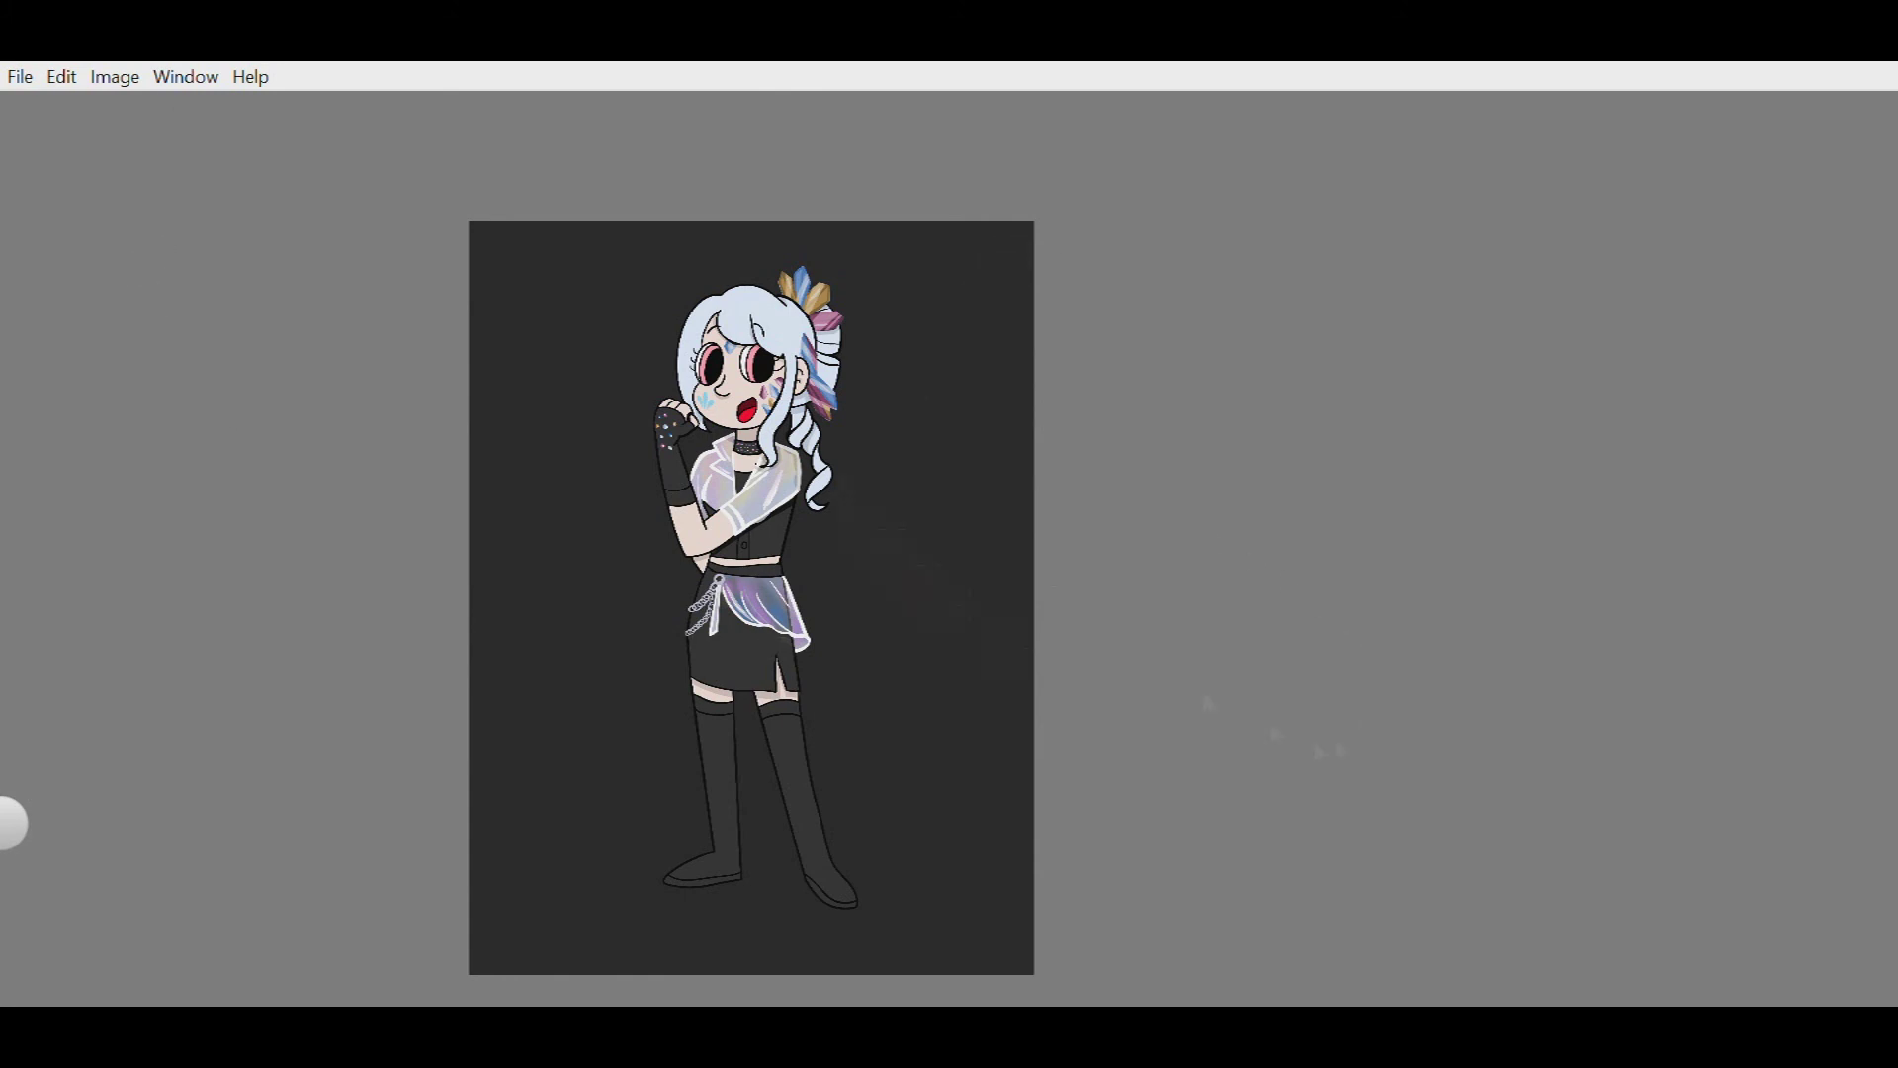
pyautogui.moveTo(820, 534)
pyautogui.mouseDown()
pyautogui.moveTo(840, 573)
pyautogui.moveTo(949, 514)
pyautogui.moveTo(889, 593)
pyautogui.moveTo(989, 526)
pyautogui.moveTo(890, 643)
pyautogui.mouseUp()
pyautogui.moveTo(890, 475)
pyautogui.mouseDown()
pyautogui.moveTo(870, 692)
pyautogui.moveTo(593, 474)
pyautogui.moveTo(676, 563)
pyautogui.mouseUp()
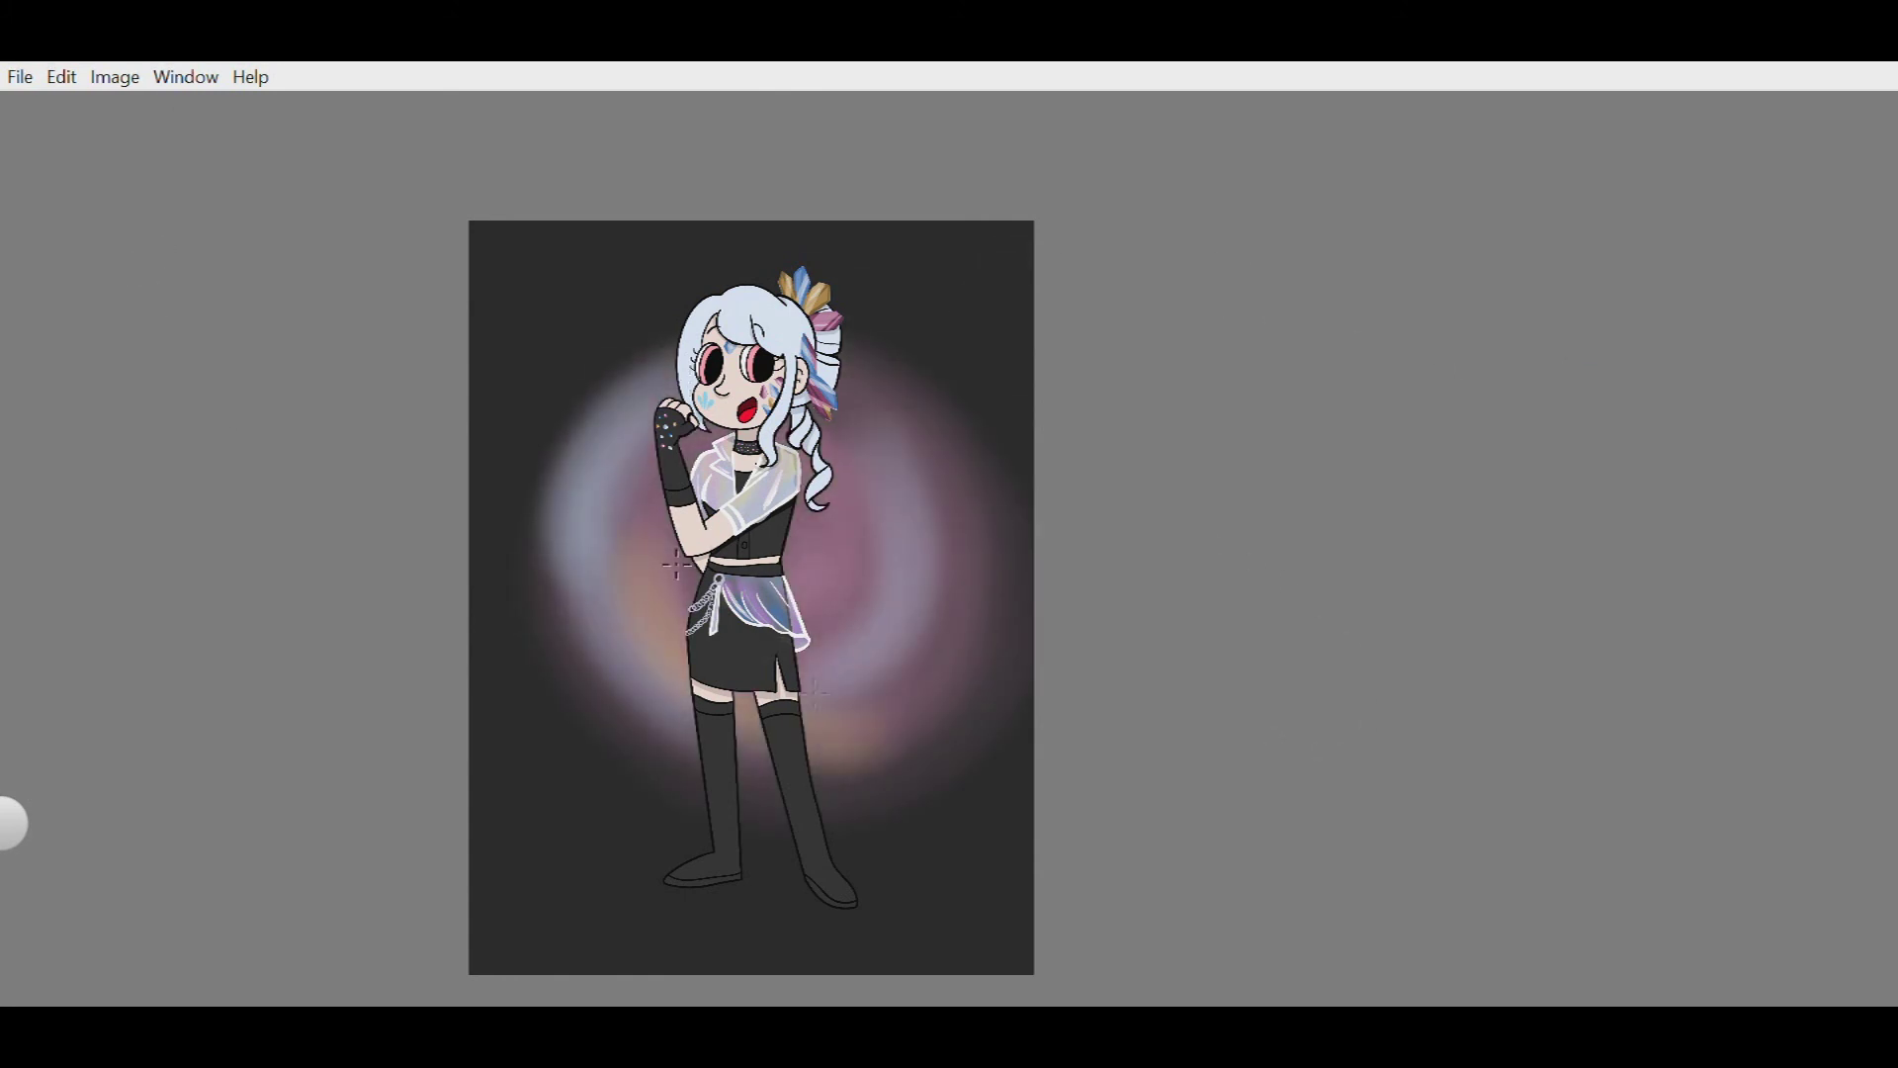
pyautogui.moveTo(812, 692); pyautogui.dragTo(939, 693)
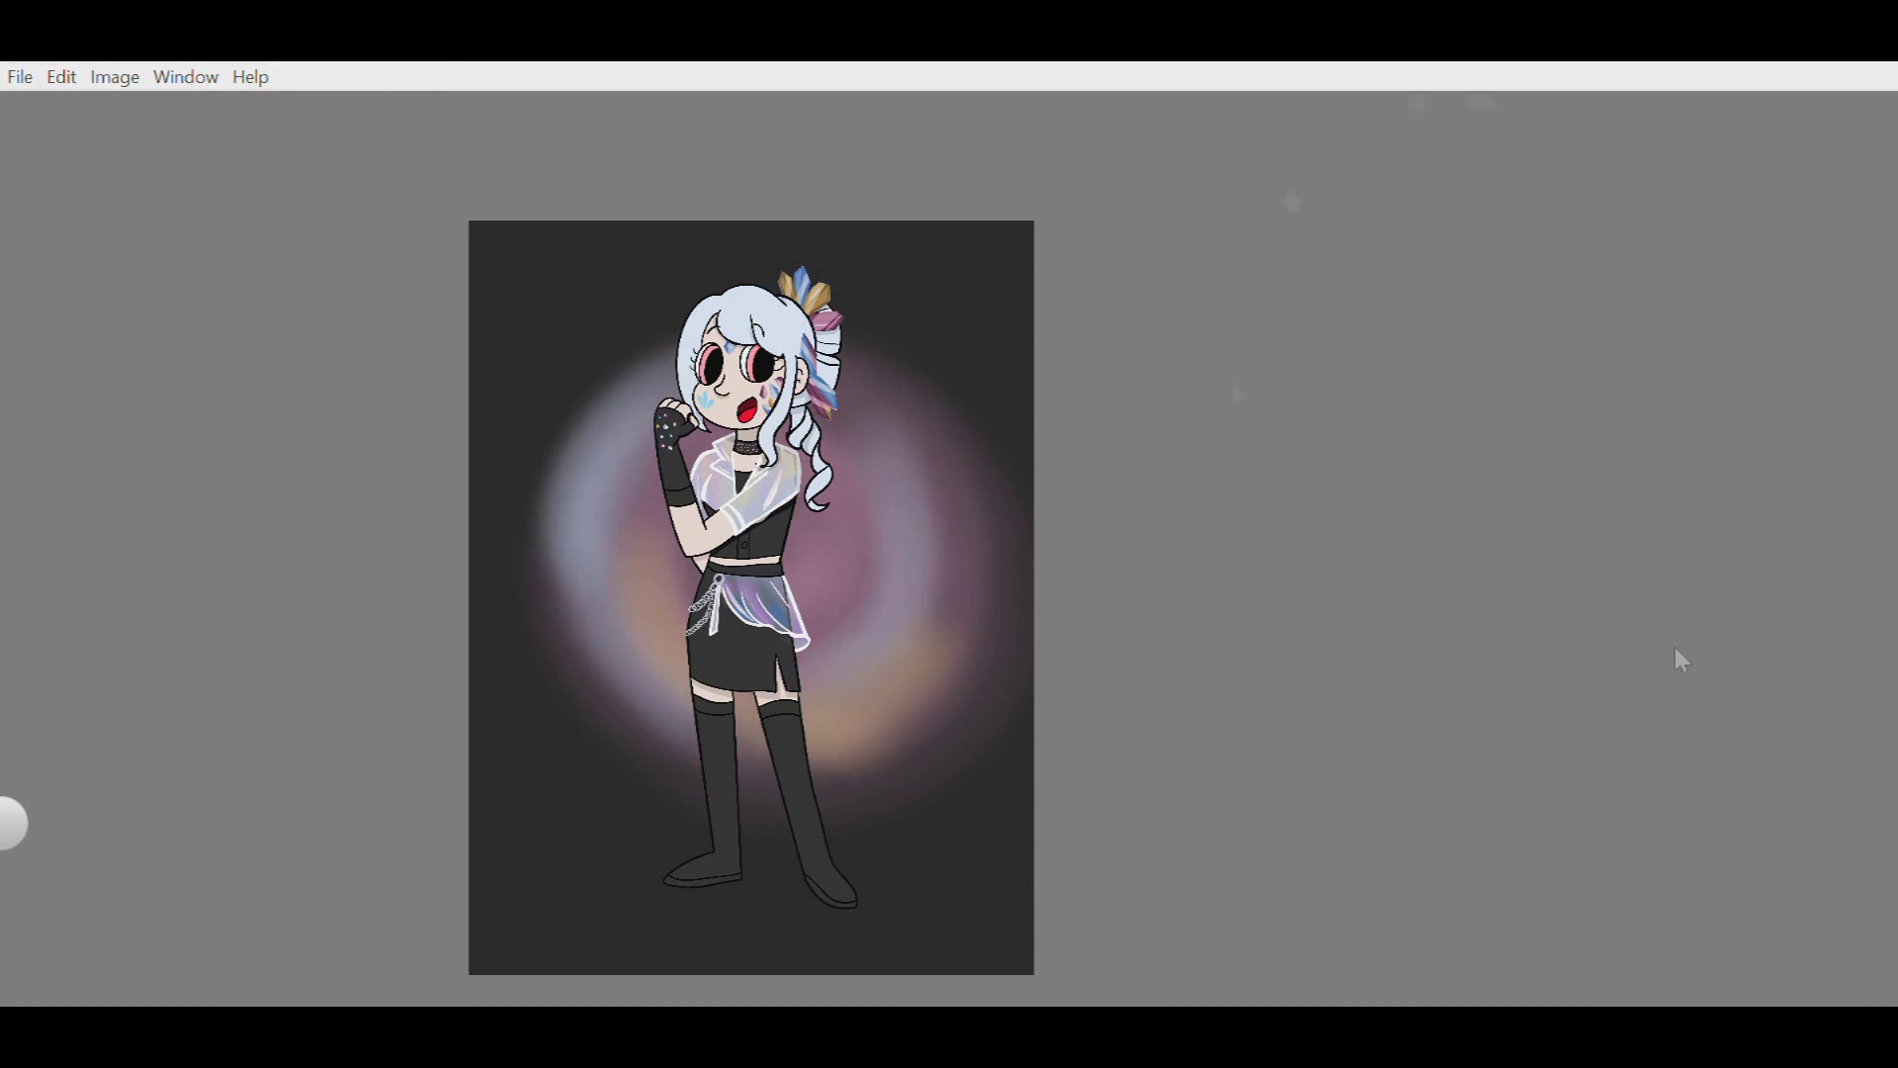
# - Draw glowing straight laser beams in pink, white, cyan and pale yellow across the background behind the character
pyautogui.moveTo(969, 221); pyautogui.dragTo(881, 974)
pyautogui.moveTo(469, 457); pyautogui.dragTo(1034, 860)
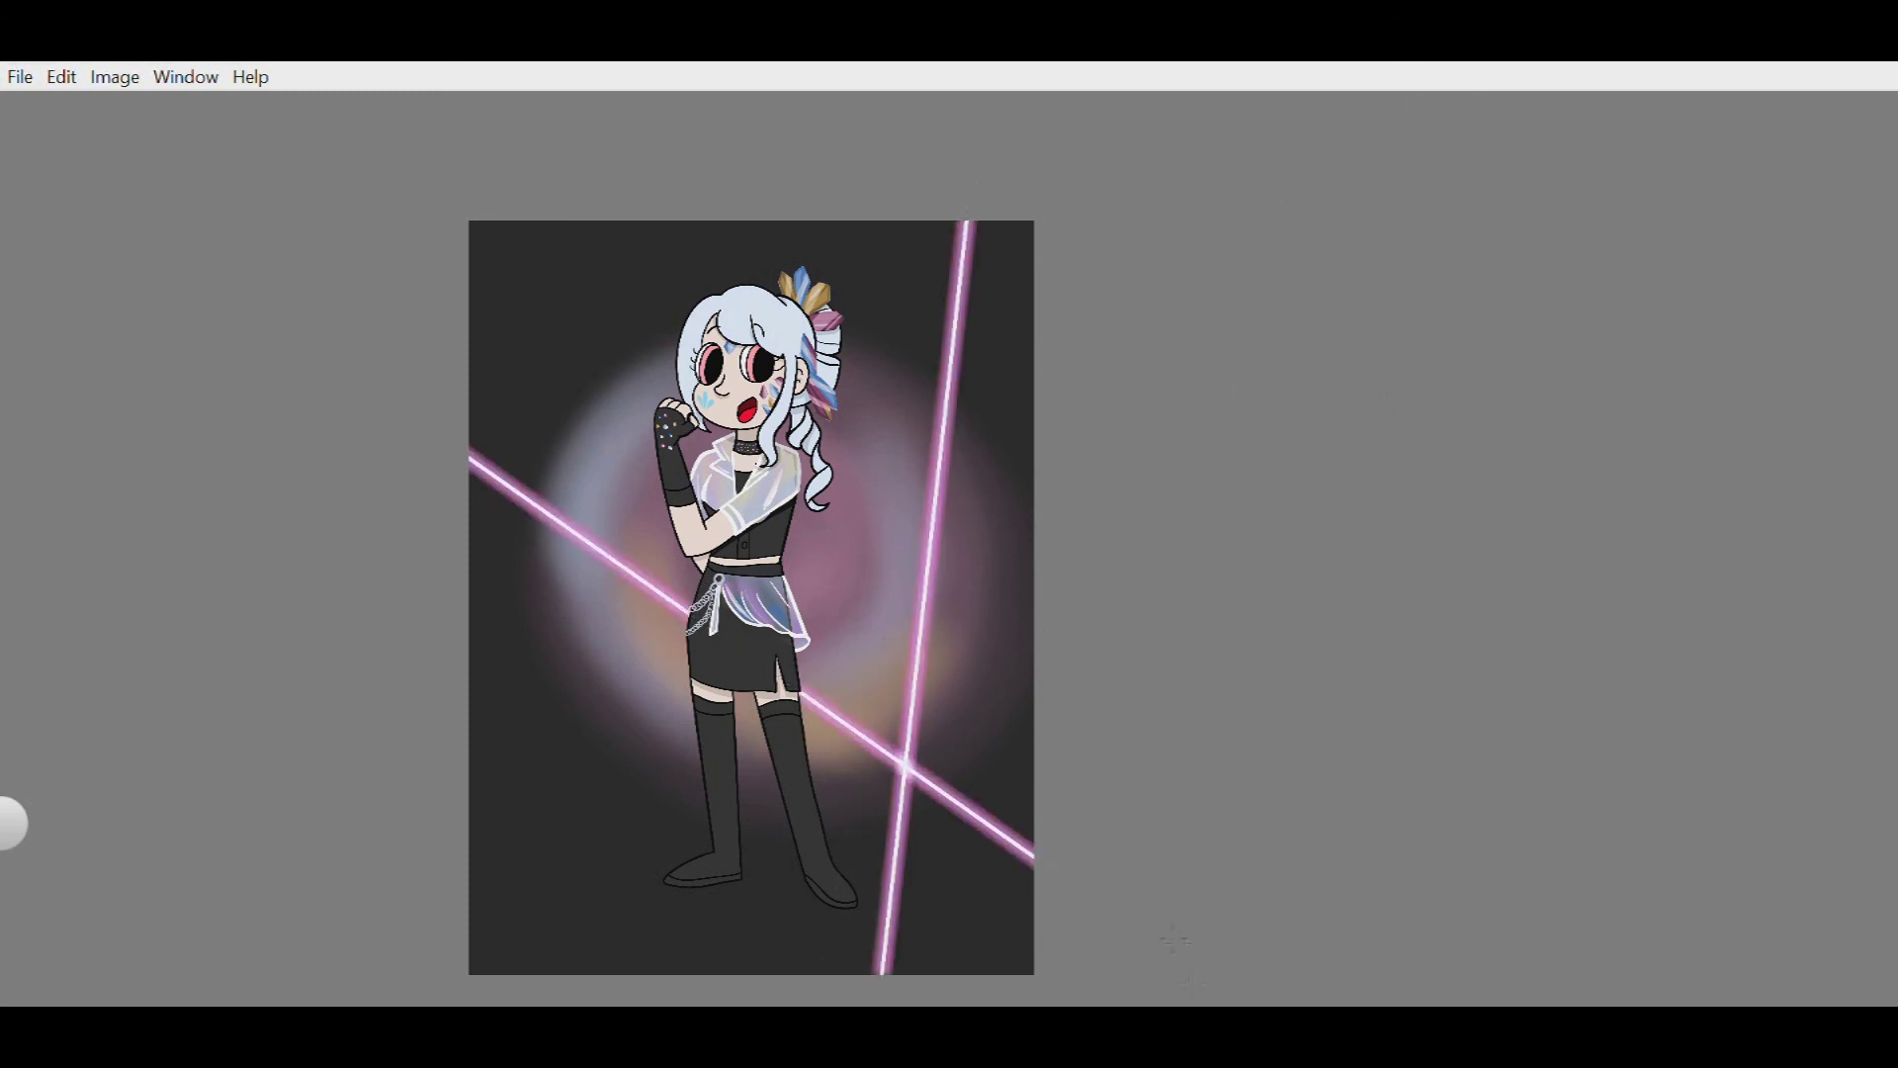
pyautogui.moveTo(468, 628); pyautogui.dragTo(593, 974)
pyautogui.moveTo(919, 222); pyautogui.dragTo(834, 973)
pyautogui.moveTo(469, 806); pyautogui.dragTo(572, 974)
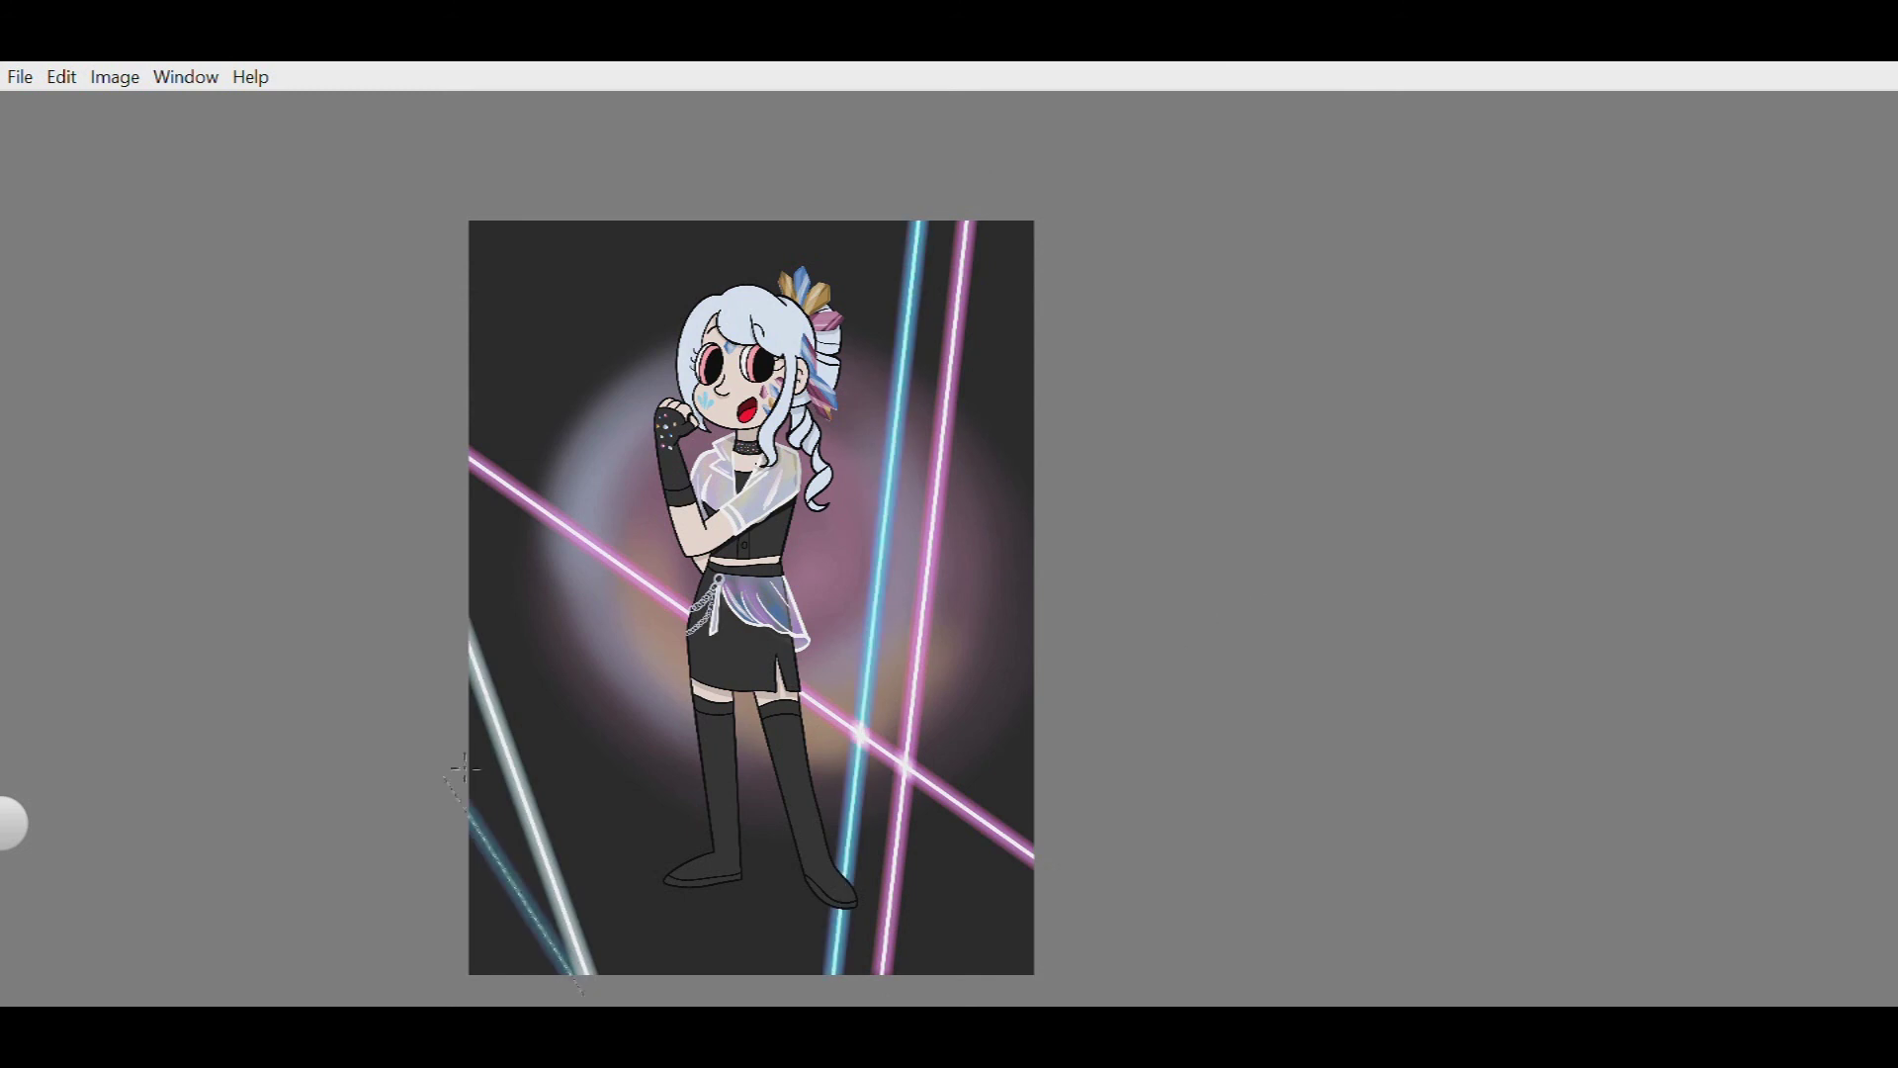
pyautogui.moveTo(1034, 507); pyautogui.dragTo(929, 974)
pyautogui.moveTo(469, 596); pyautogui.dragTo(1034, 901)
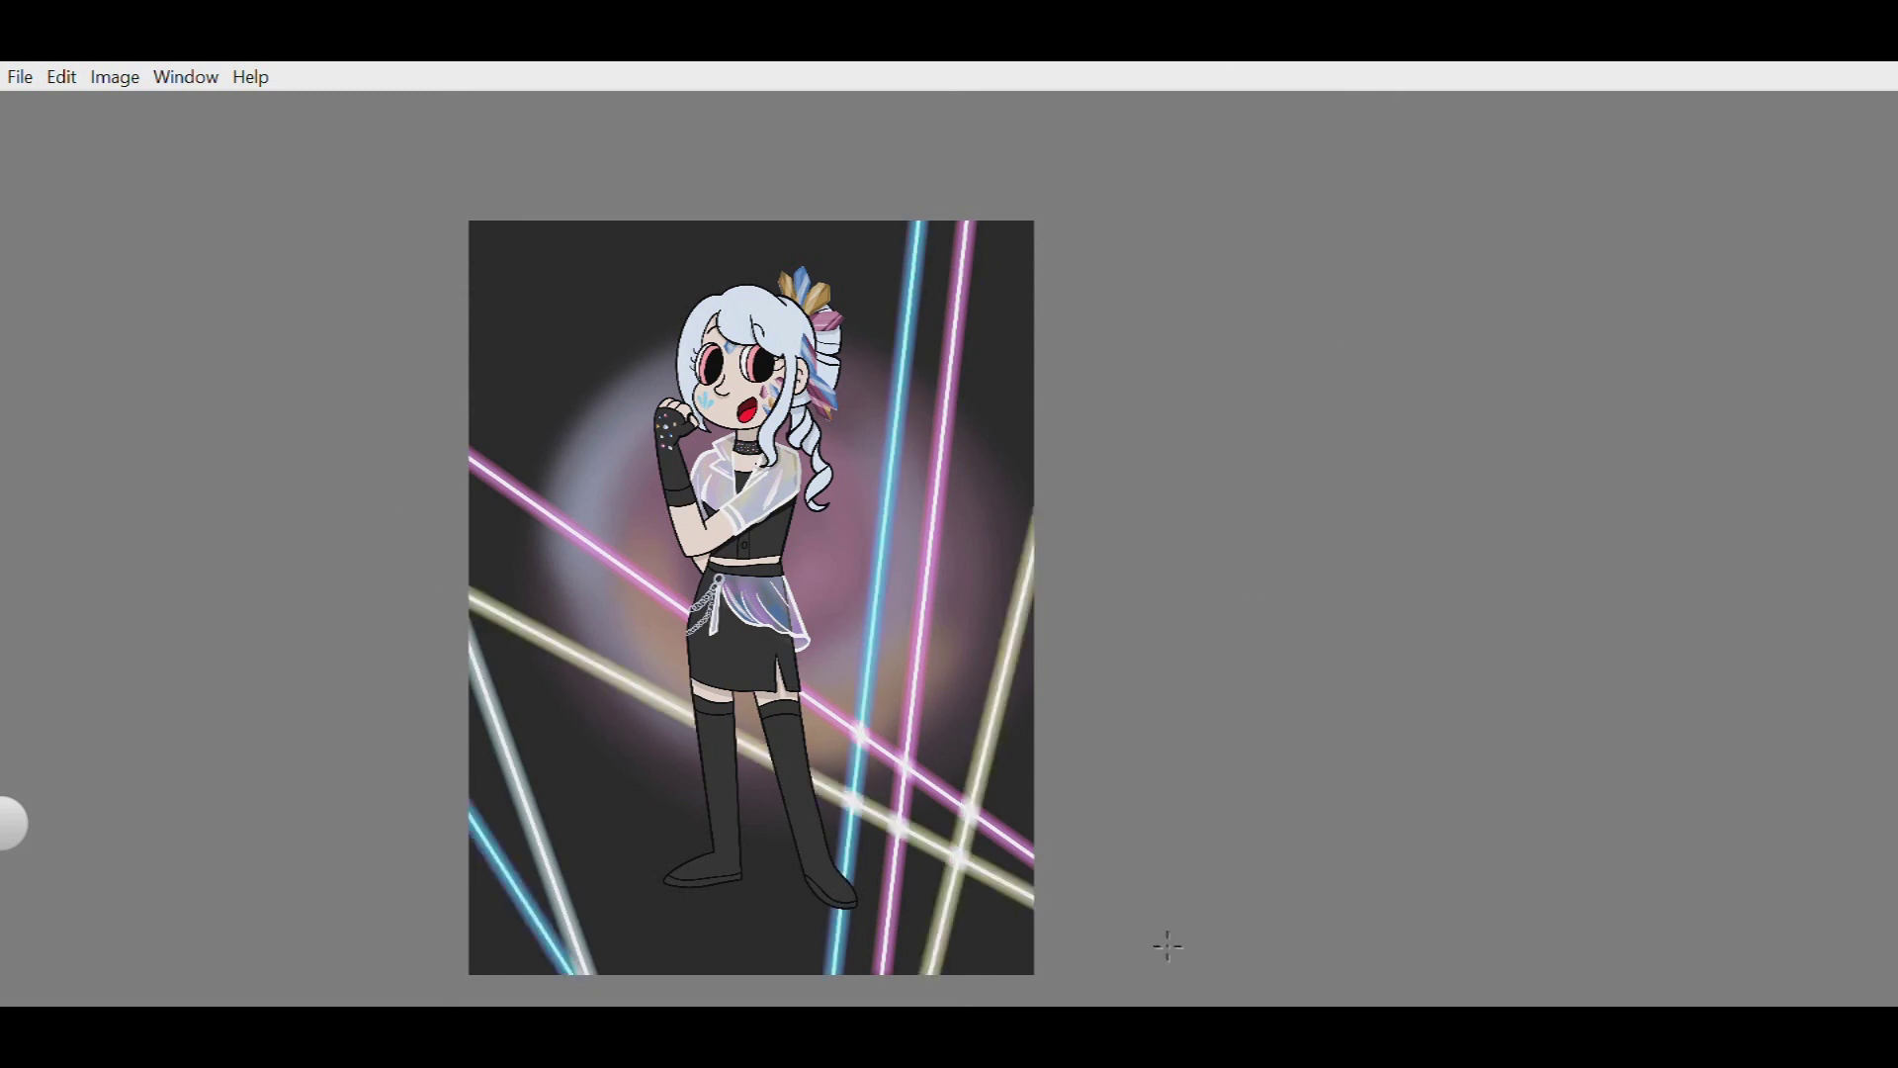
# - Fill a dark floor area across the lower canvas and add a faint mirrored reflection of the legs beneath the feet
pyautogui.moveTo(376, 832); pyautogui.dragTo(1100, 849)
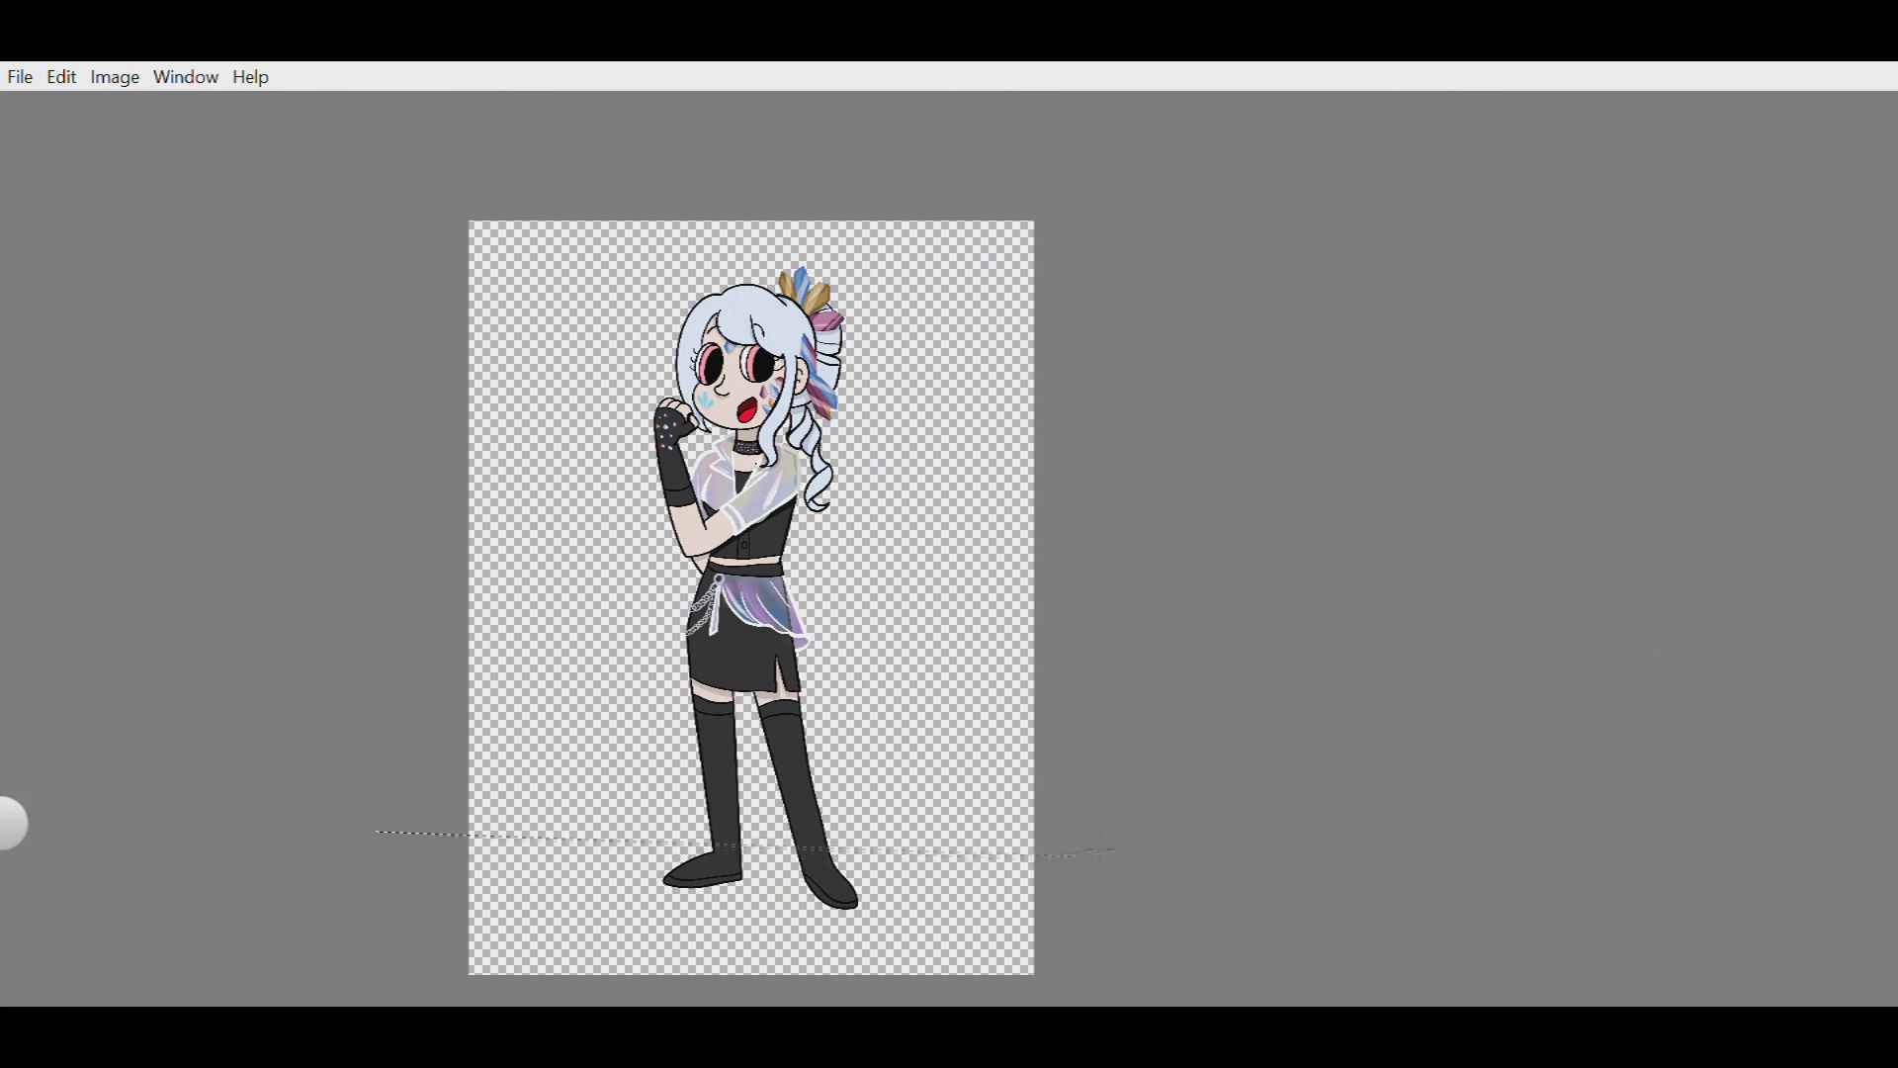
pyautogui.hotkey('alt', 'BackSpace')
pyautogui.click(115, 77)
pyautogui.click(164, 435)
pyautogui.moveTo(690, 85); pyautogui.dragTo(855, 736)
pyautogui.click(840, 803)
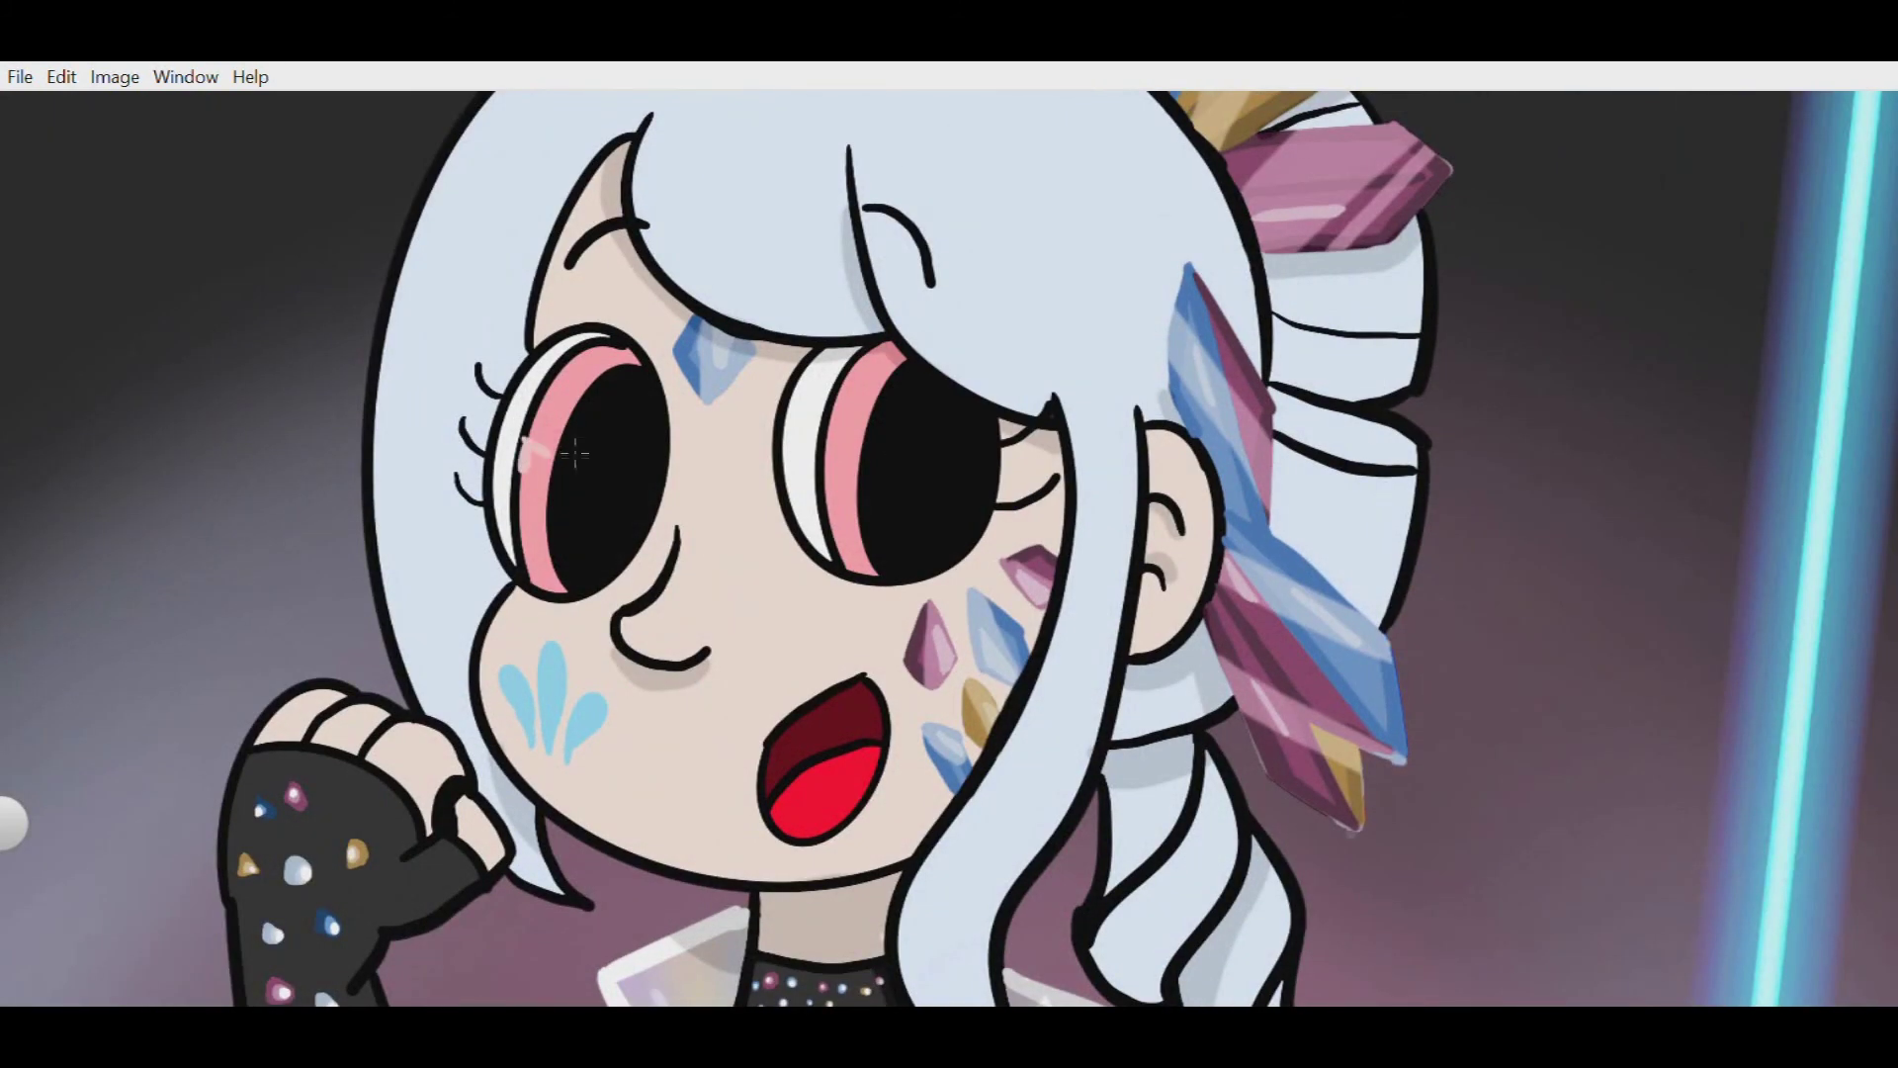
# - Paint pale highlights on the pink irises of both eyes
pyautogui.moveTo(528, 480); pyautogui.dragTo(549, 427)
pyautogui.moveTo(823, 495); pyautogui.dragTo(840, 447)
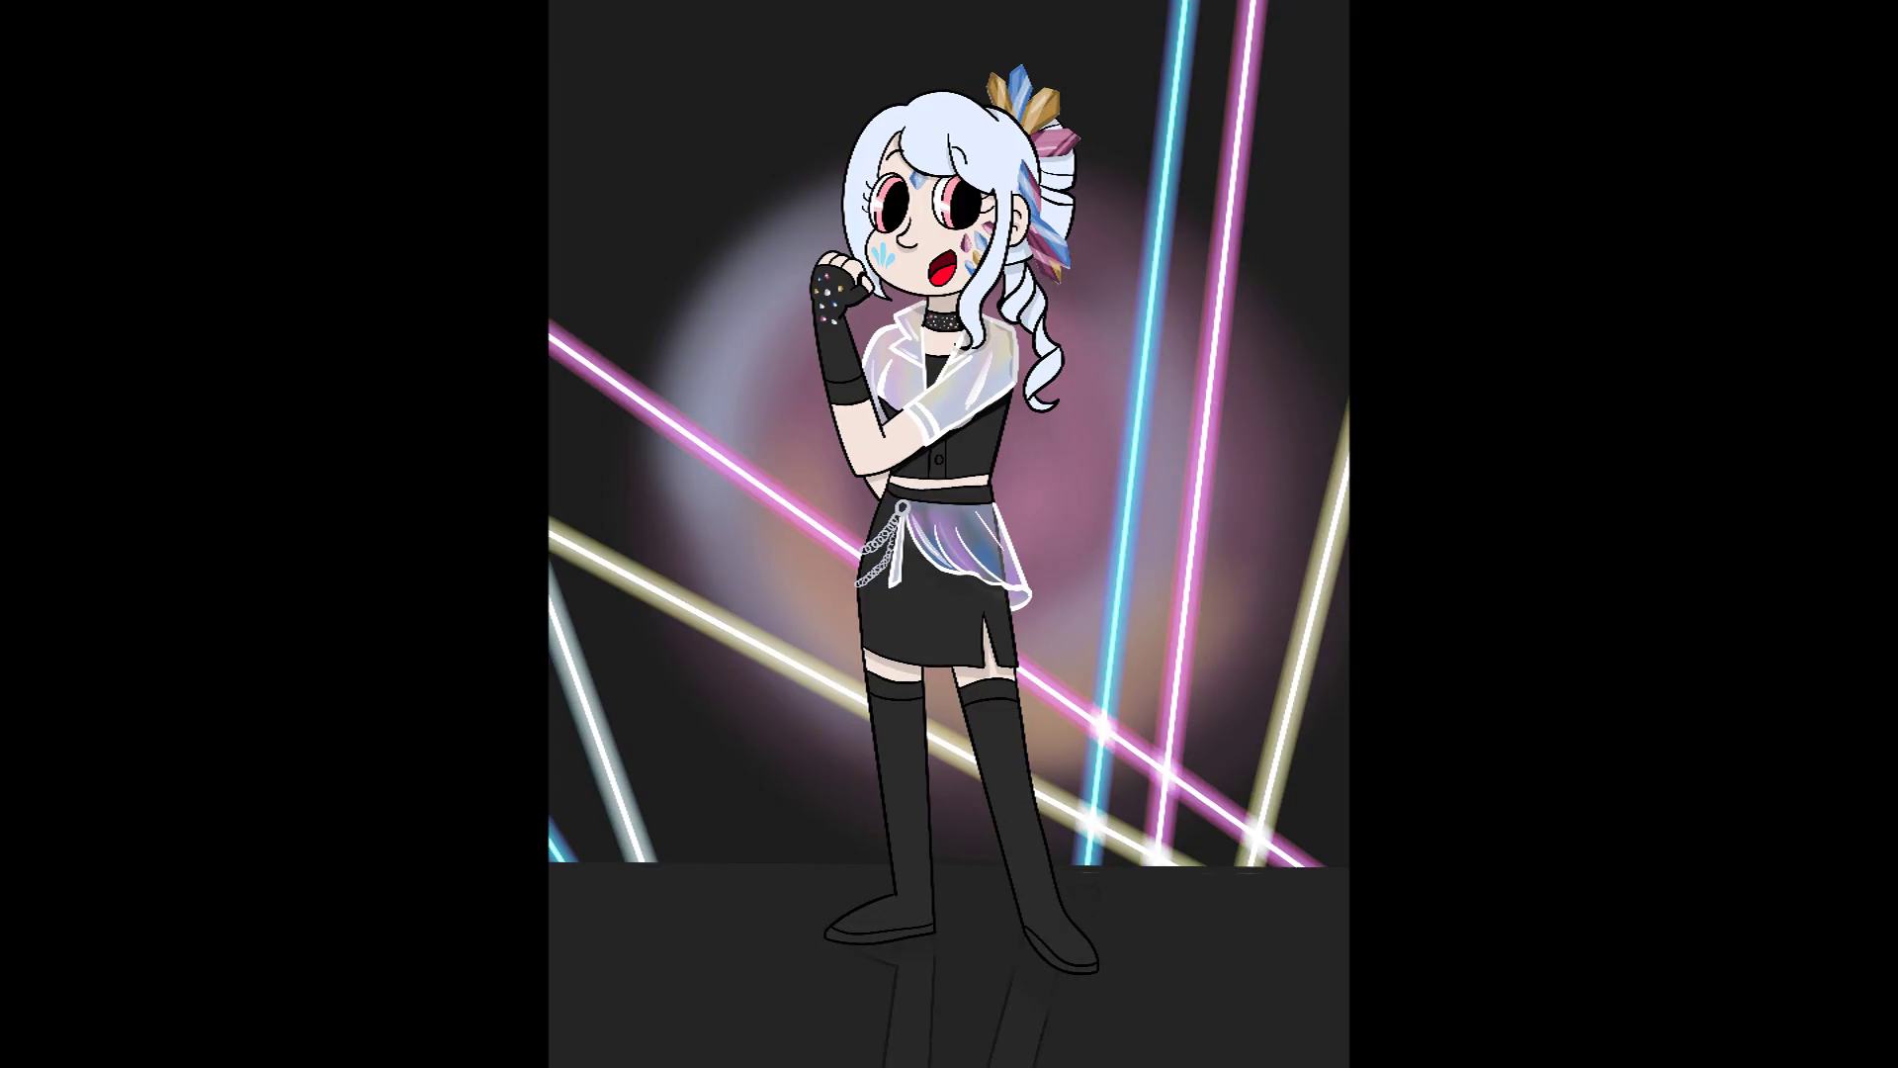